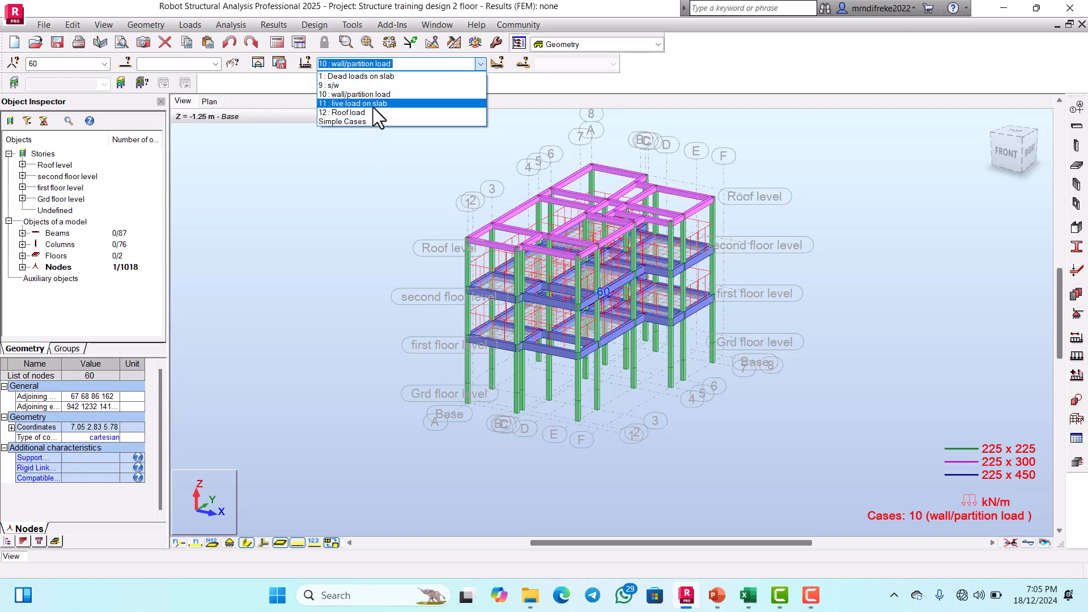
# Step: Make the Roof load case active and select all members of the ROOF BEAM group
pyautogui.click(359, 114)
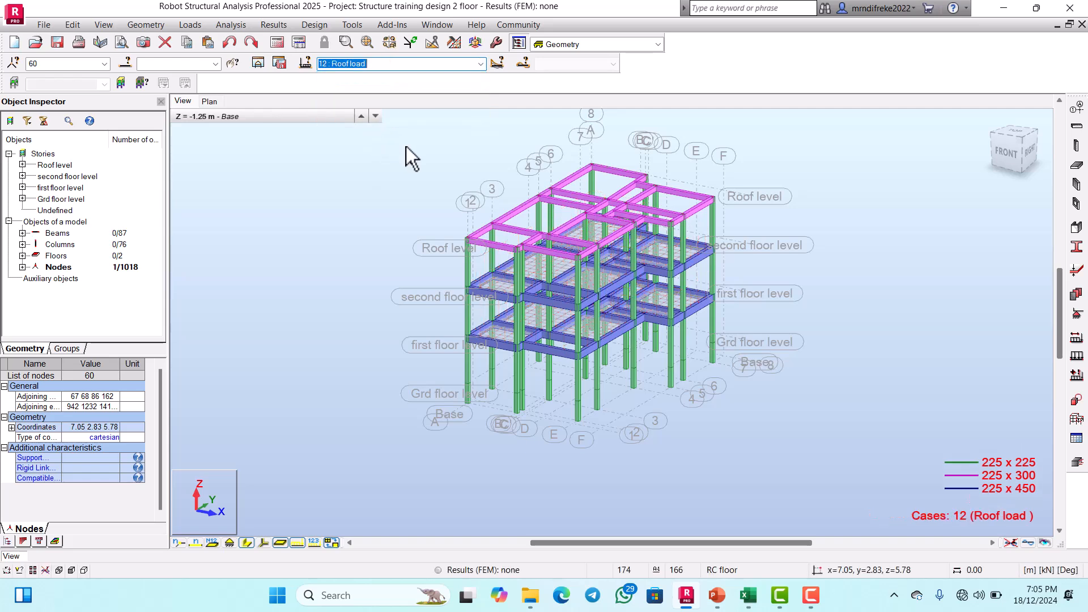
pyautogui.click(128, 63)
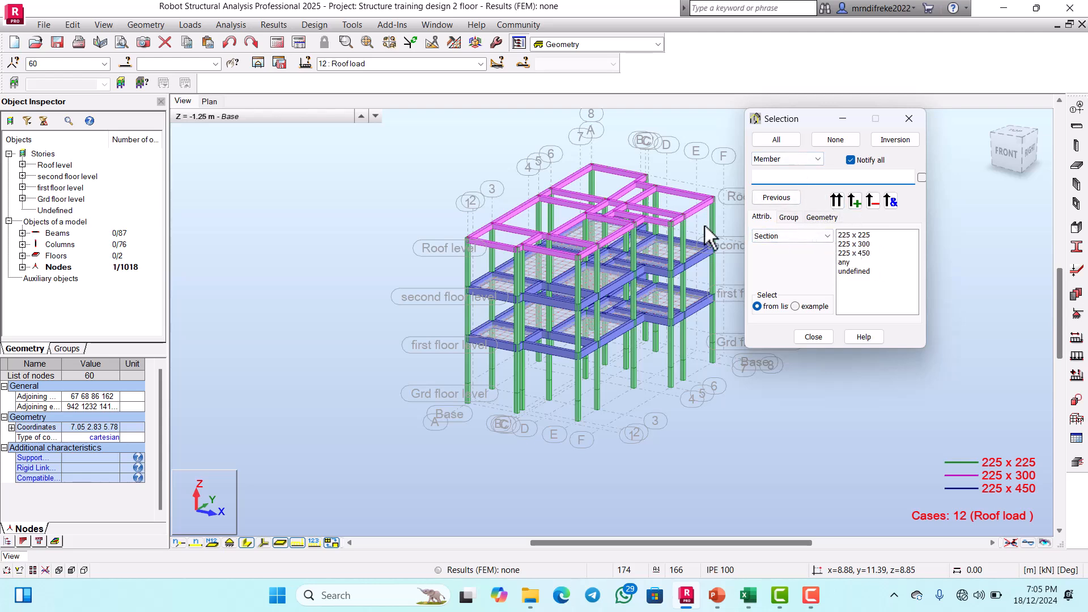
pyautogui.click(789, 218)
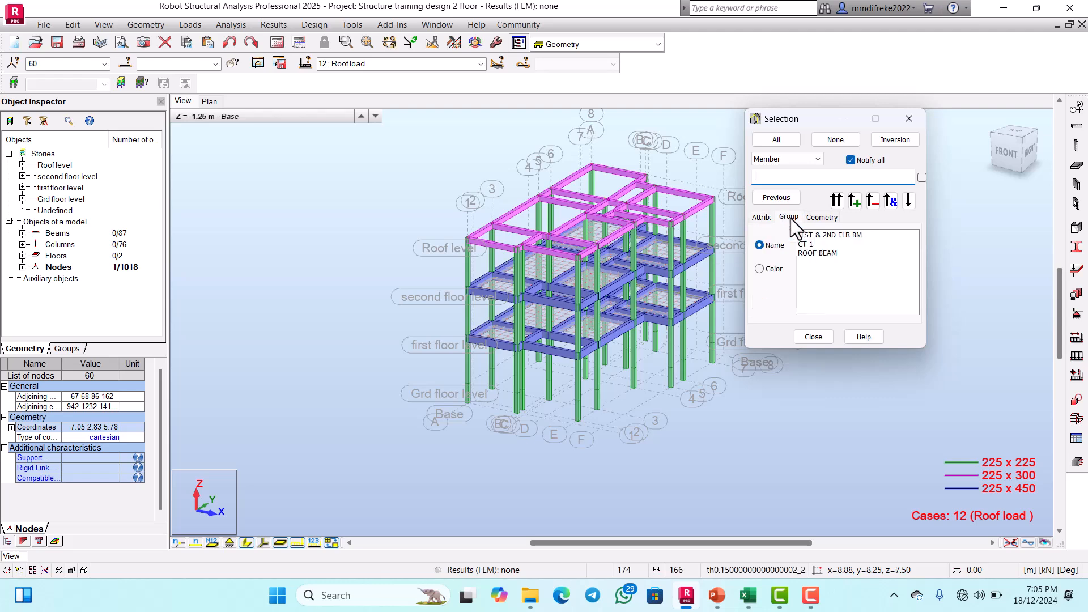
pyautogui.click(816, 253)
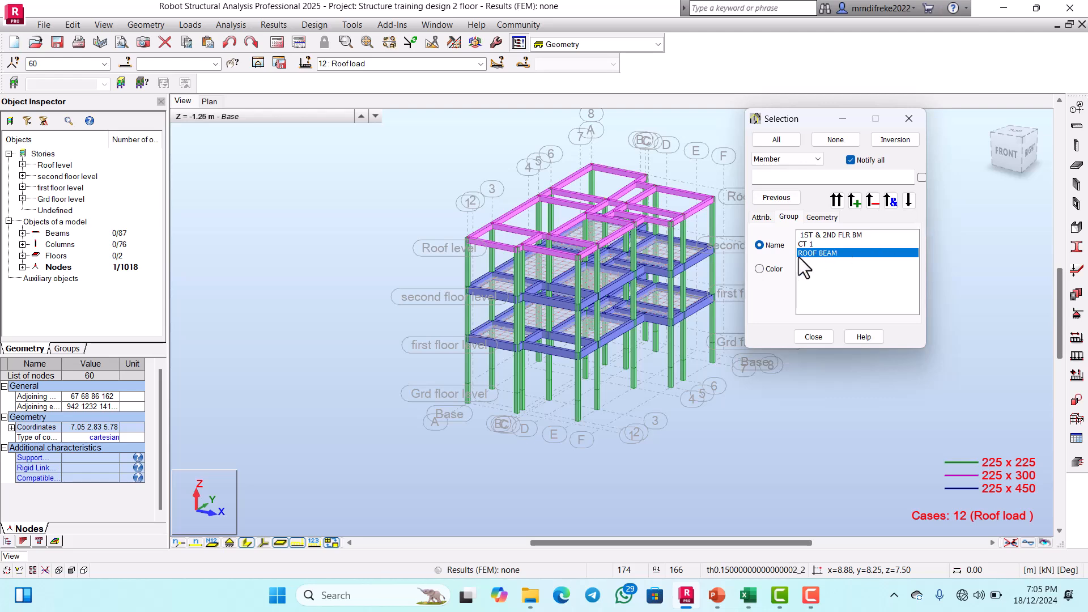
pyautogui.click(835, 201)
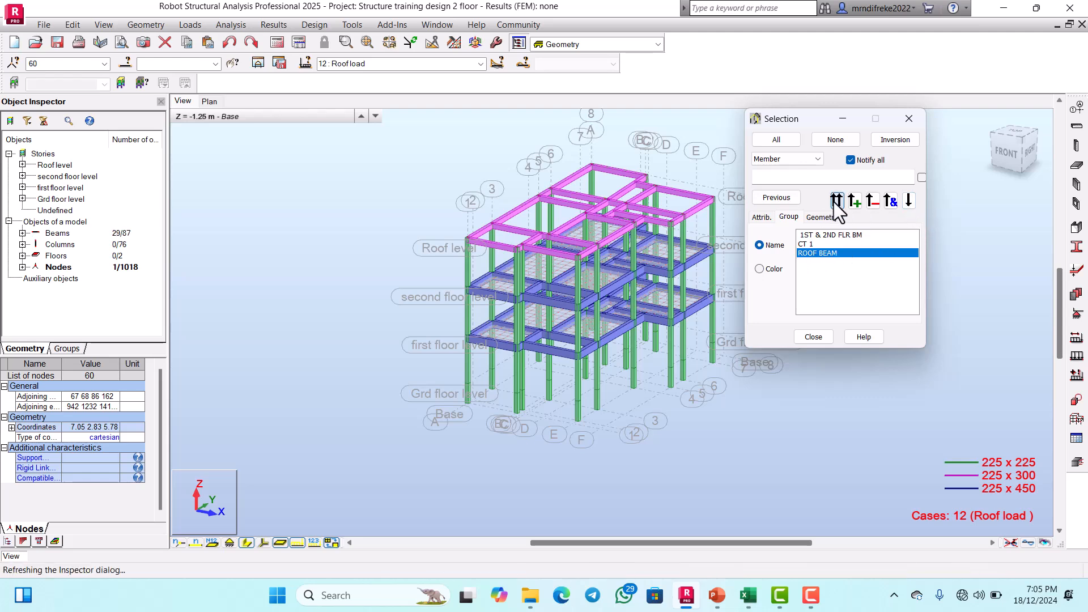
pyautogui.click(808, 338)
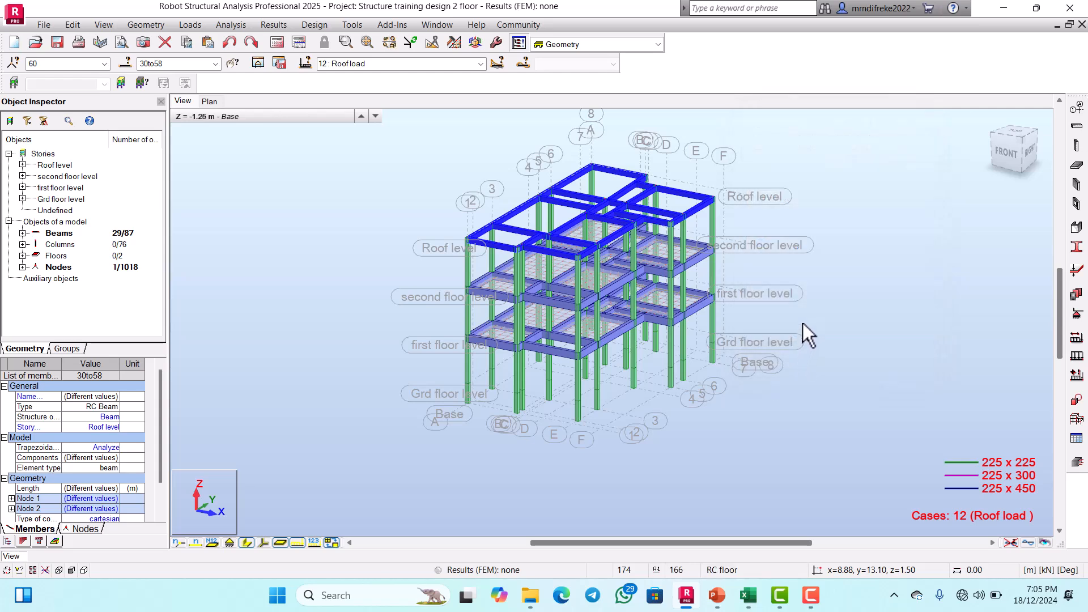
# Step: Start a uniform member load for the Roof load case and check the roof load value in the Excel slab design workbook
pyautogui.click(201, 26)
pyautogui.click(213, 52)
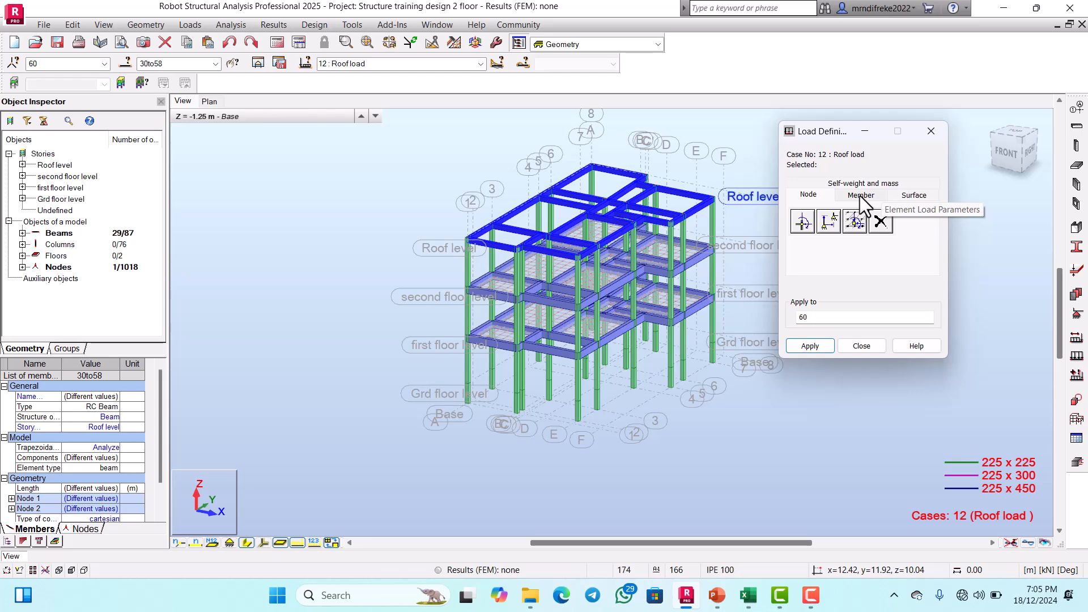
pyautogui.click(859, 196)
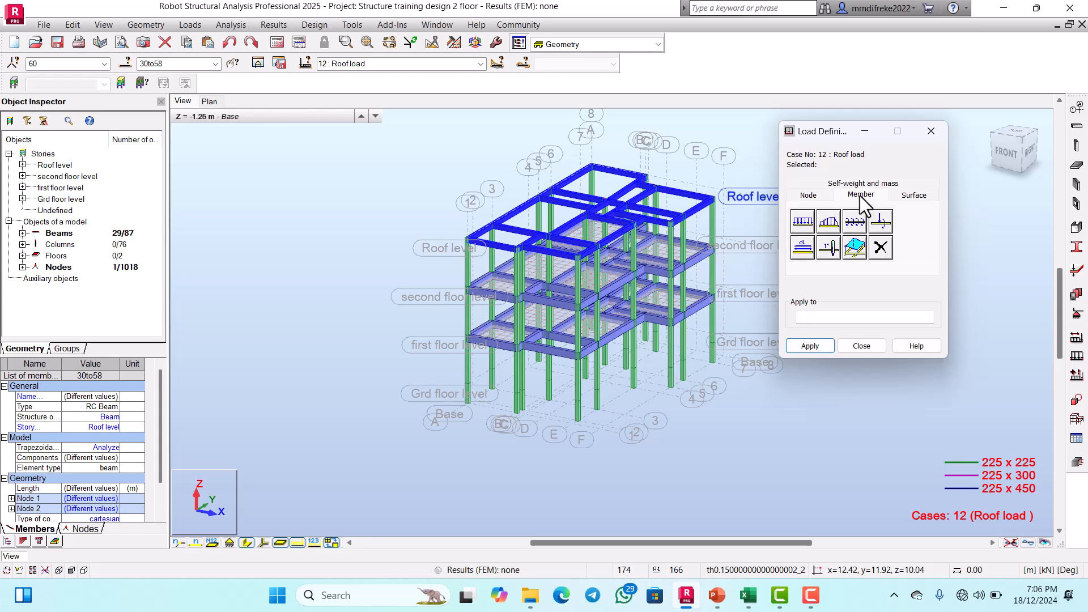
pyautogui.click(796, 217)
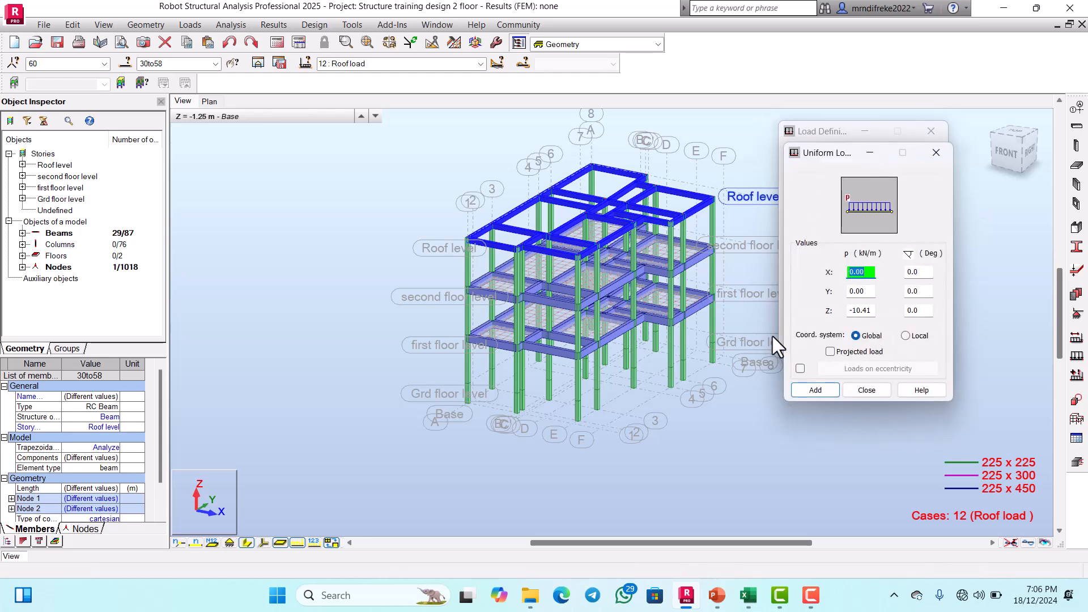
pyautogui.click(748, 596)
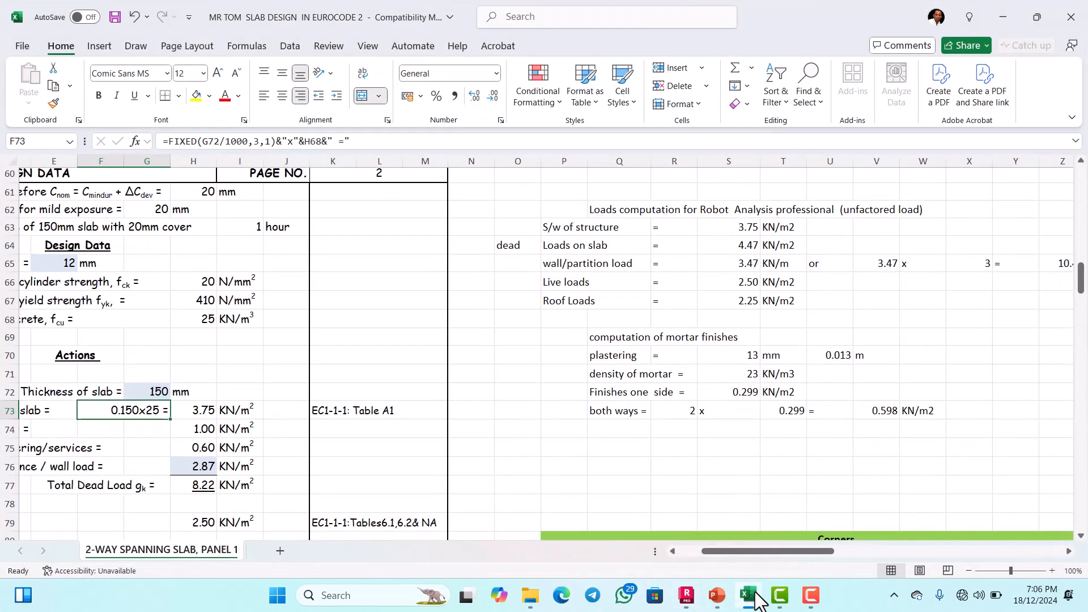
pyautogui.scroll(-1, 680, 309)
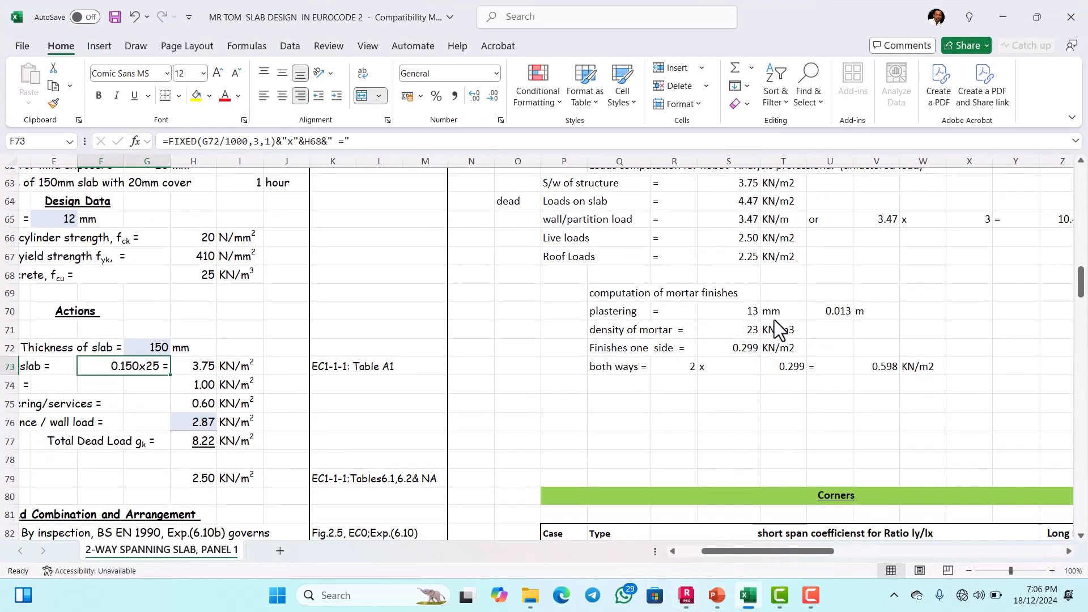
pyautogui.scroll(1, 625, 305)
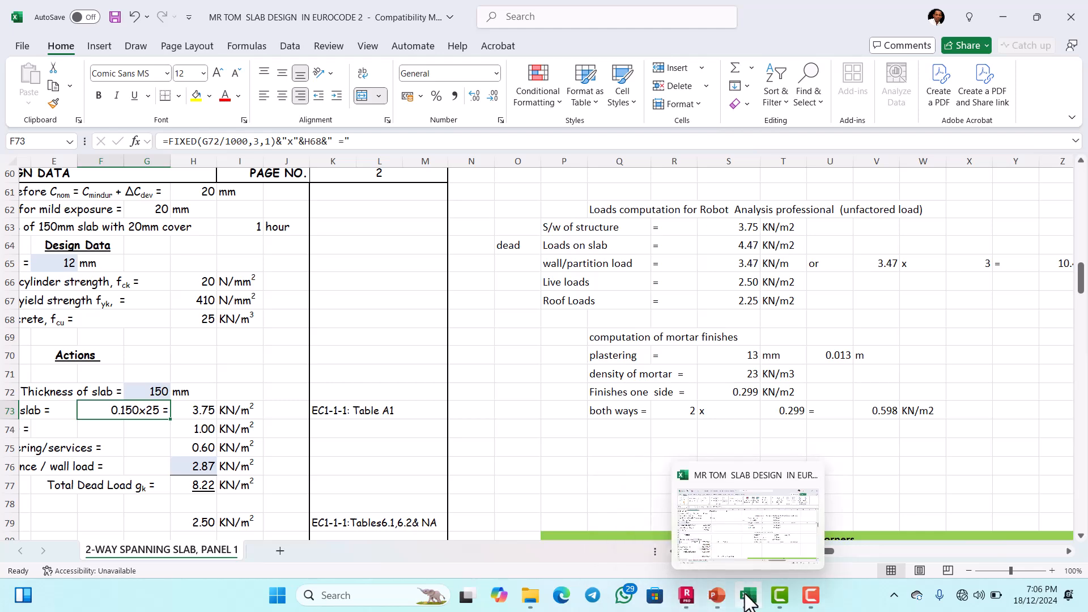
pyautogui.click(686, 595)
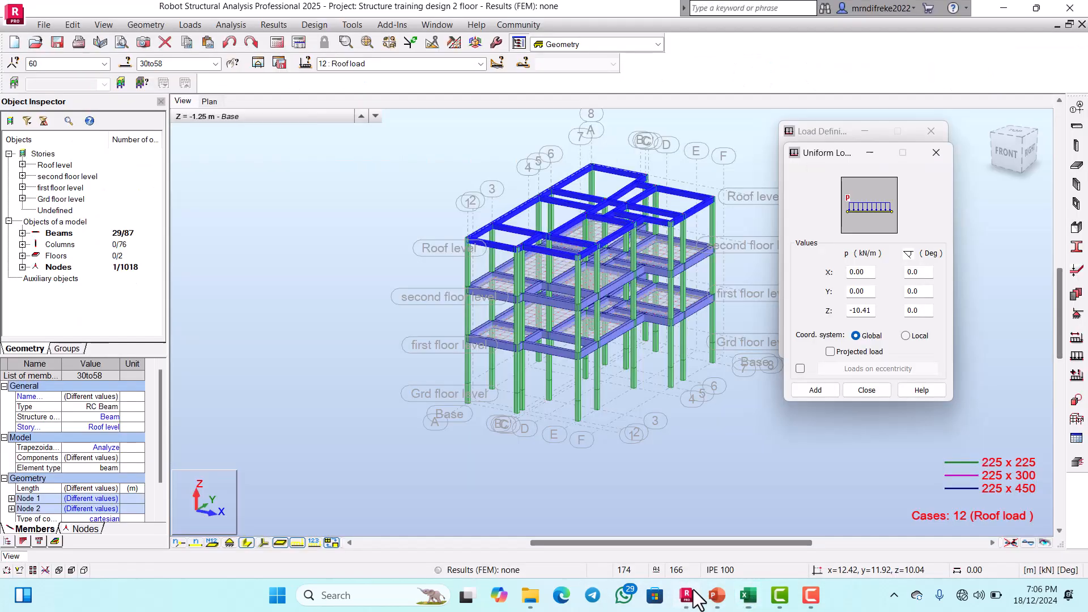
# Step: Apply a uniform load of -2.25 kN/m in global Z to the selected roof beams
pyautogui.click(872, 310)
pyautogui.write('-1')
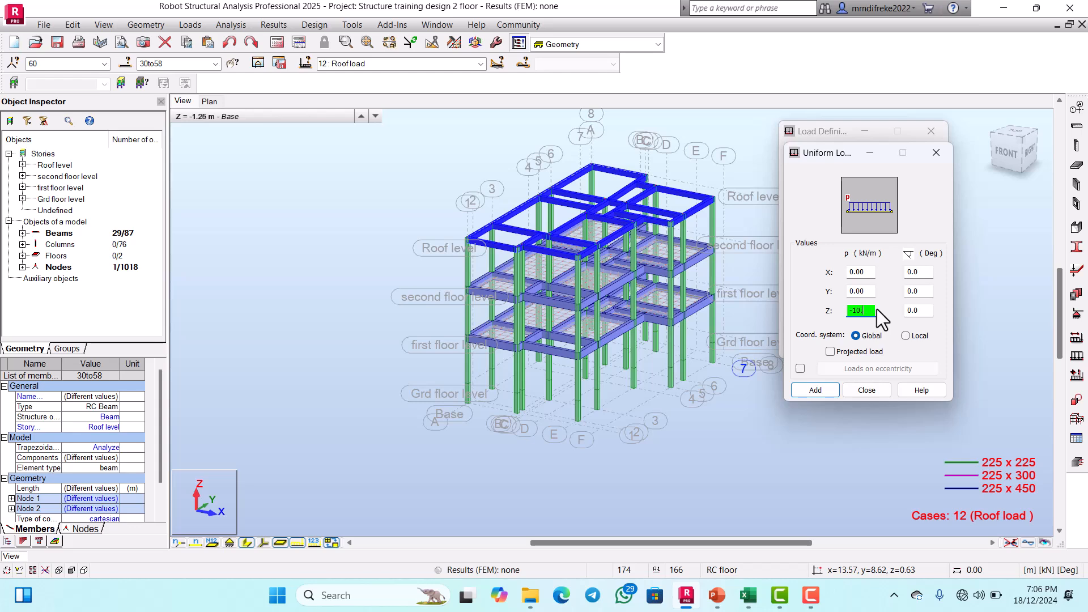
pyautogui.write('2.25')
pyautogui.click(816, 392)
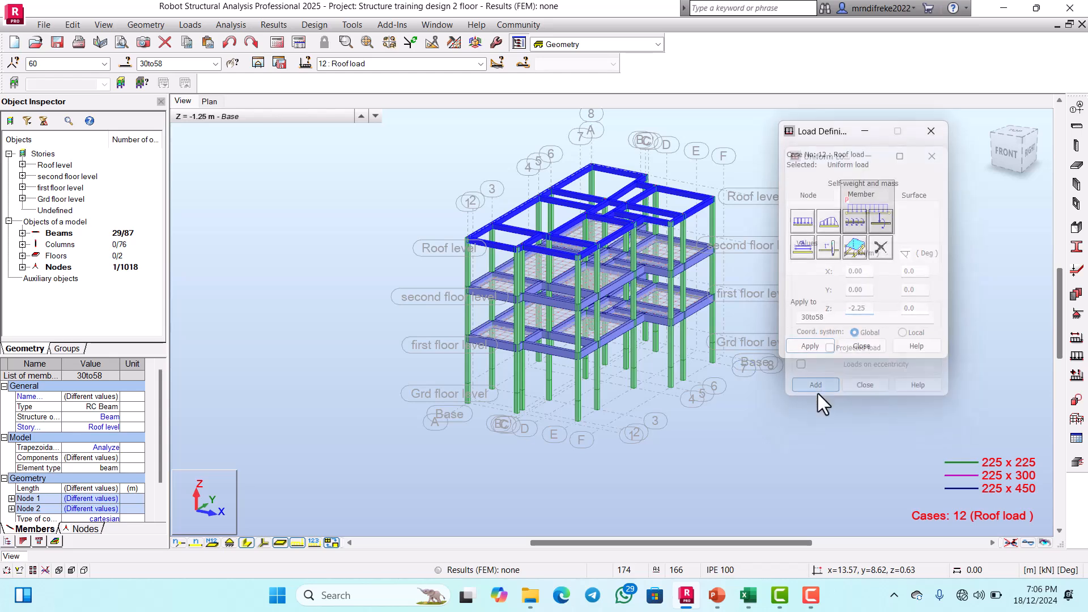
pyautogui.click(808, 347)
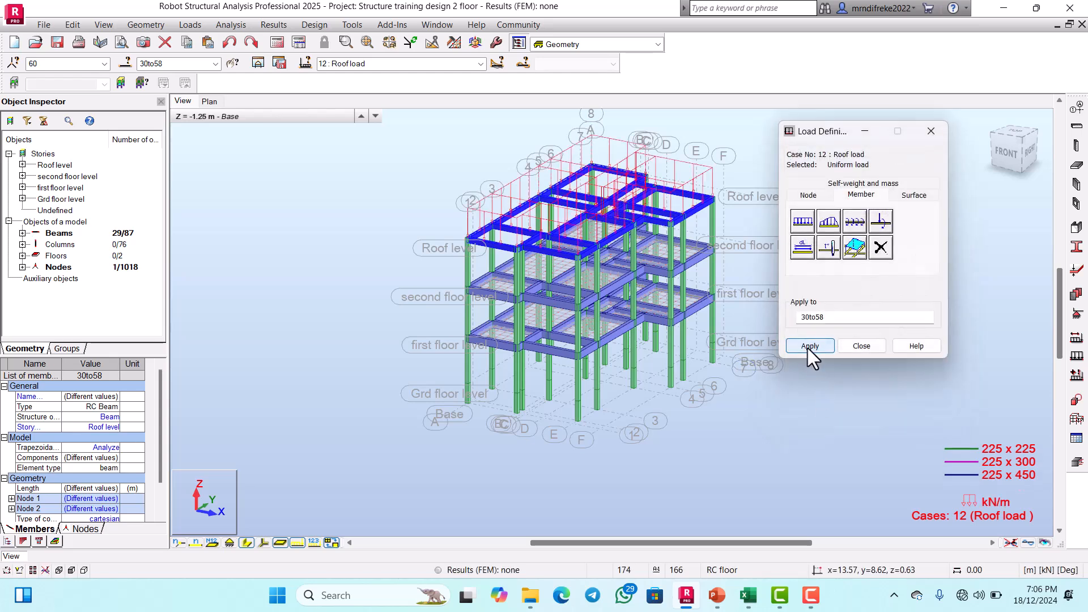
pyautogui.click(862, 346)
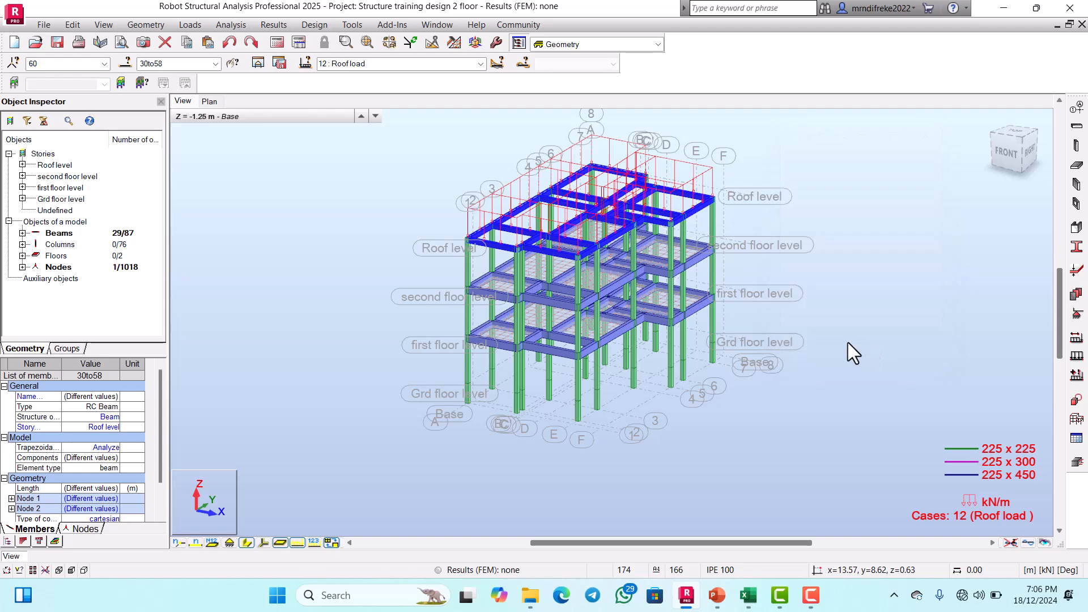
# Step: Inspect the loads on the roof beams and check the load combination step in the PowerPoint slides
pyautogui.scroll(2, 756, 245)
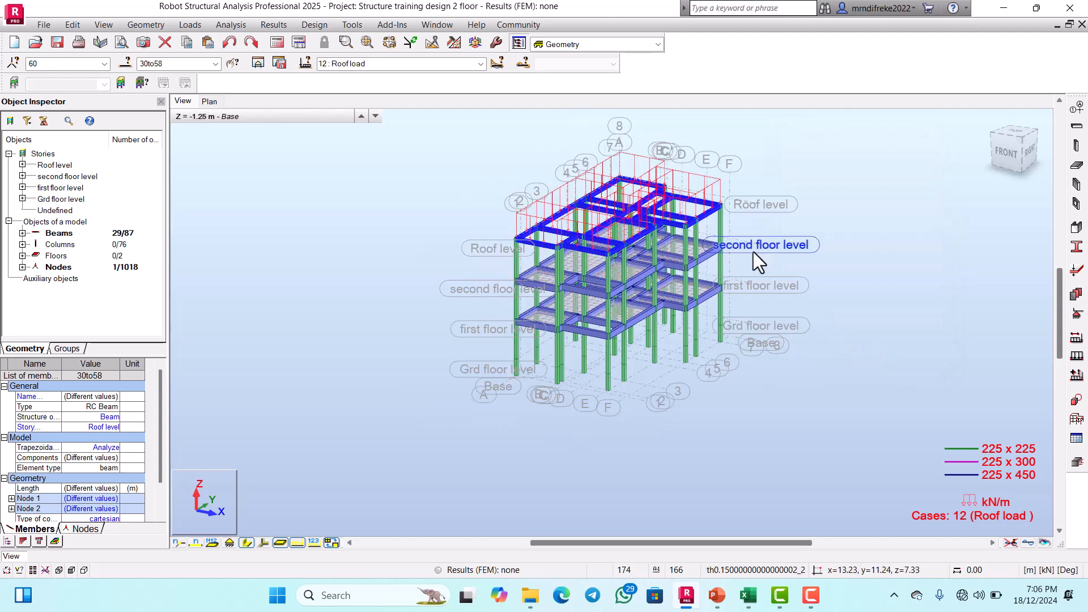
pyautogui.scroll(2, 711, 250)
pyautogui.scroll(-2, 723, 256)
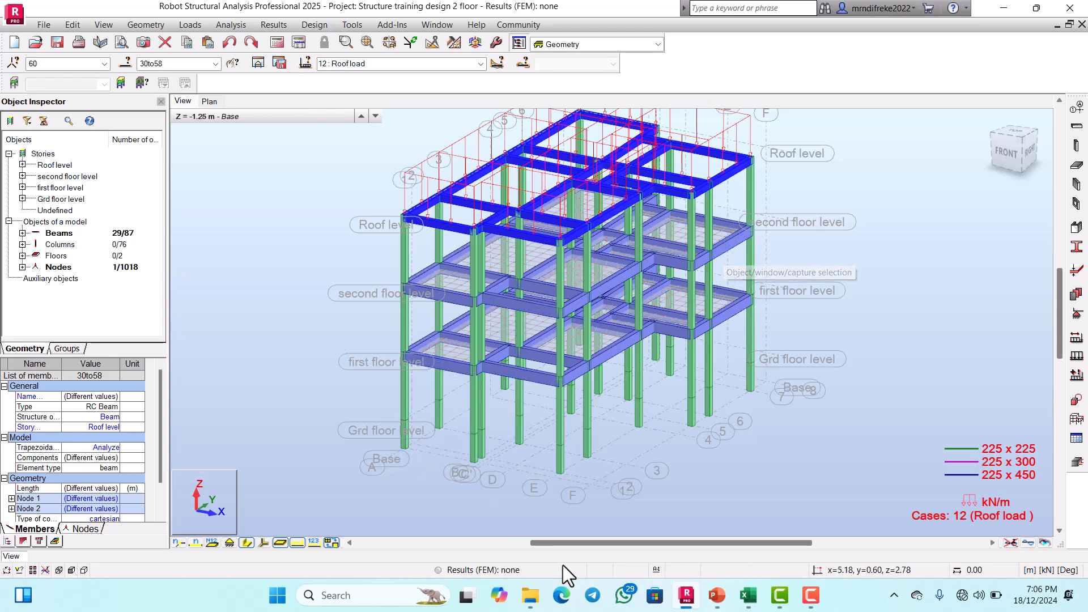
pyautogui.click(717, 603)
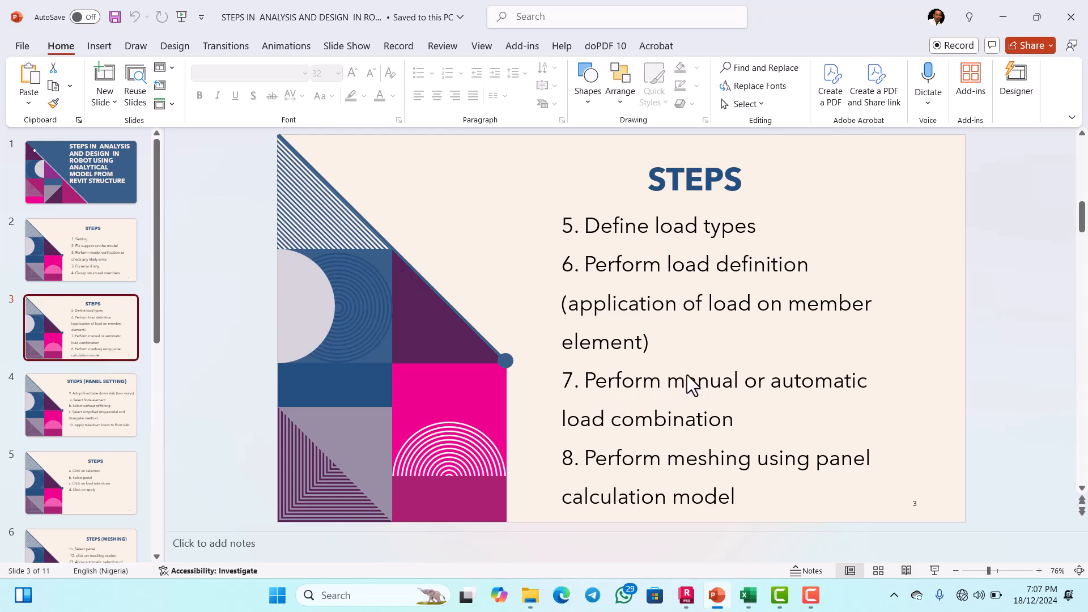
pyautogui.click(686, 595)
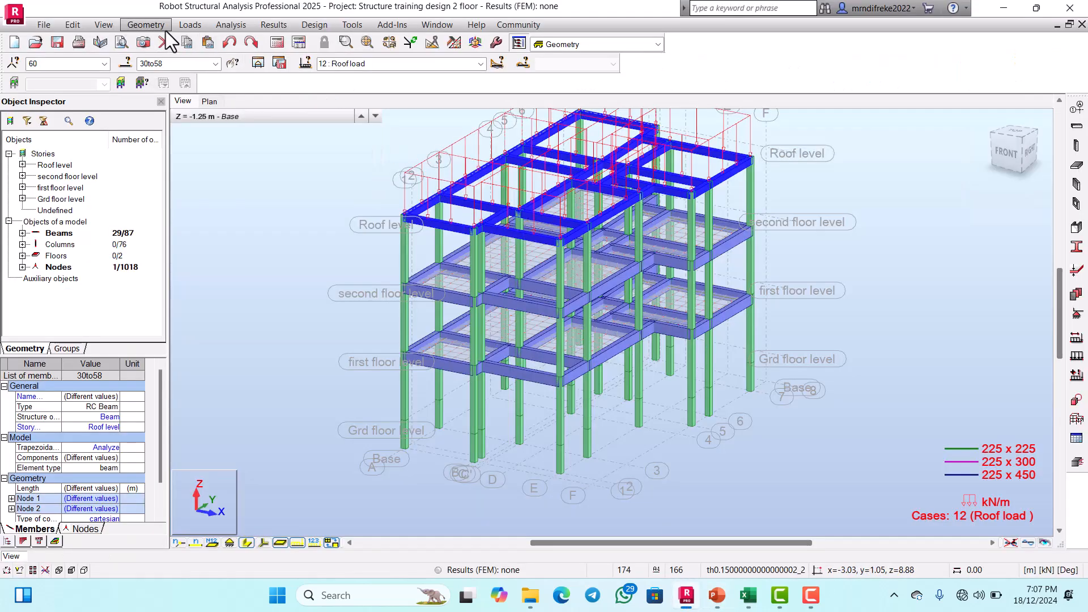
# Step: Create a manual load combination of type ULS named "Ultimate limit state"
pyautogui.click(190, 26)
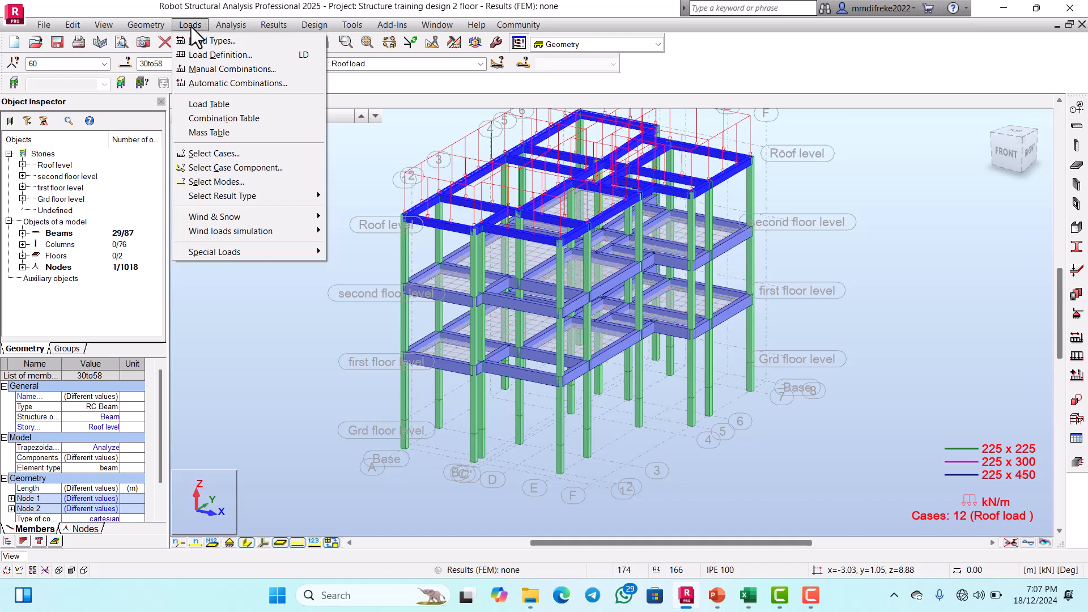
pyautogui.click(213, 68)
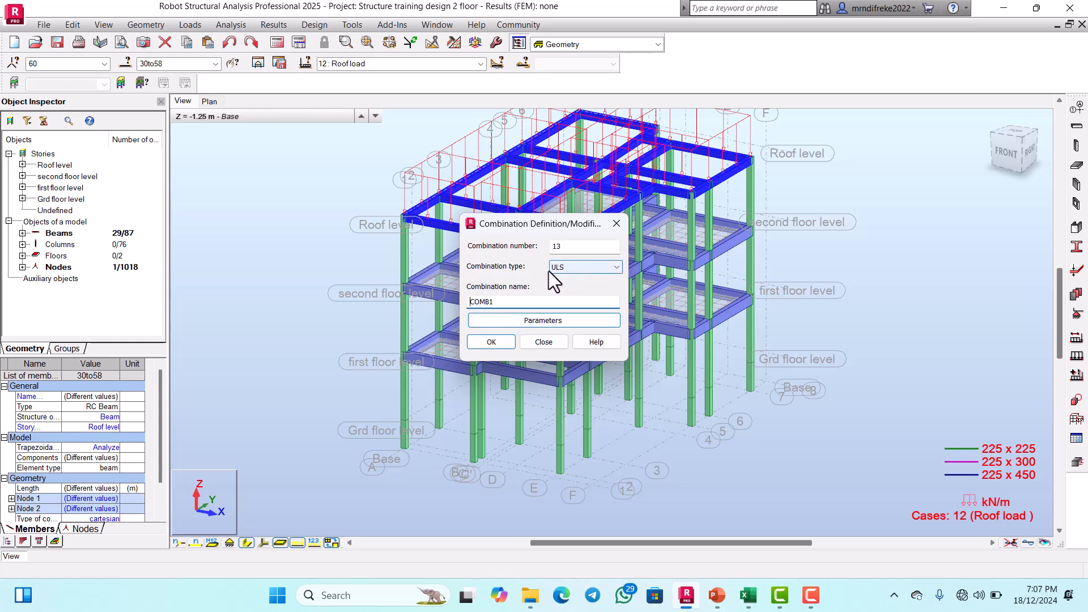
pyautogui.click(504, 304)
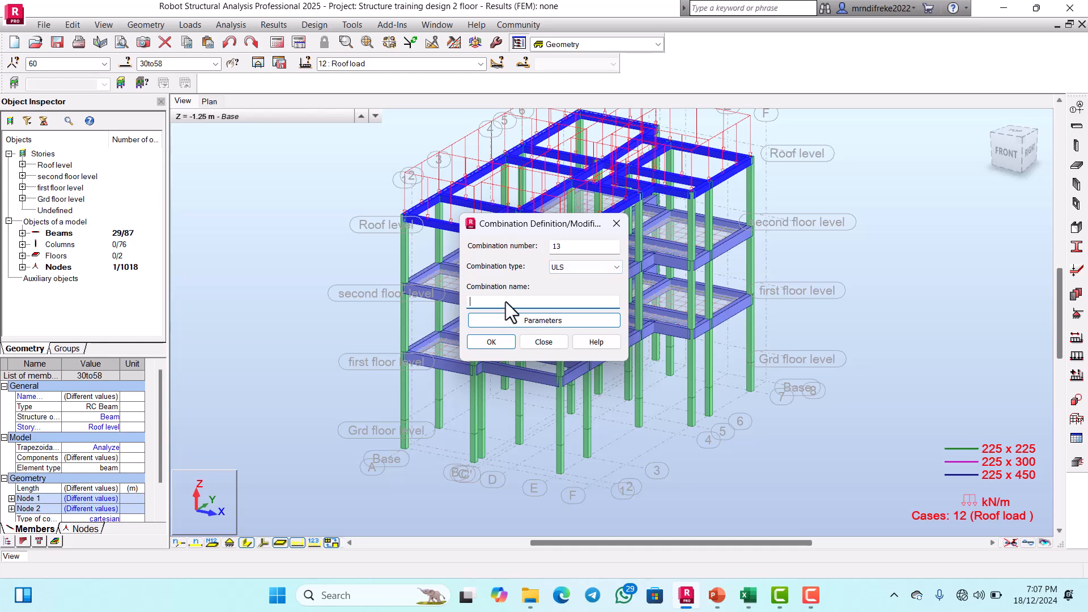
pyautogui.write('Ultimate limit state')
pyautogui.click(494, 345)
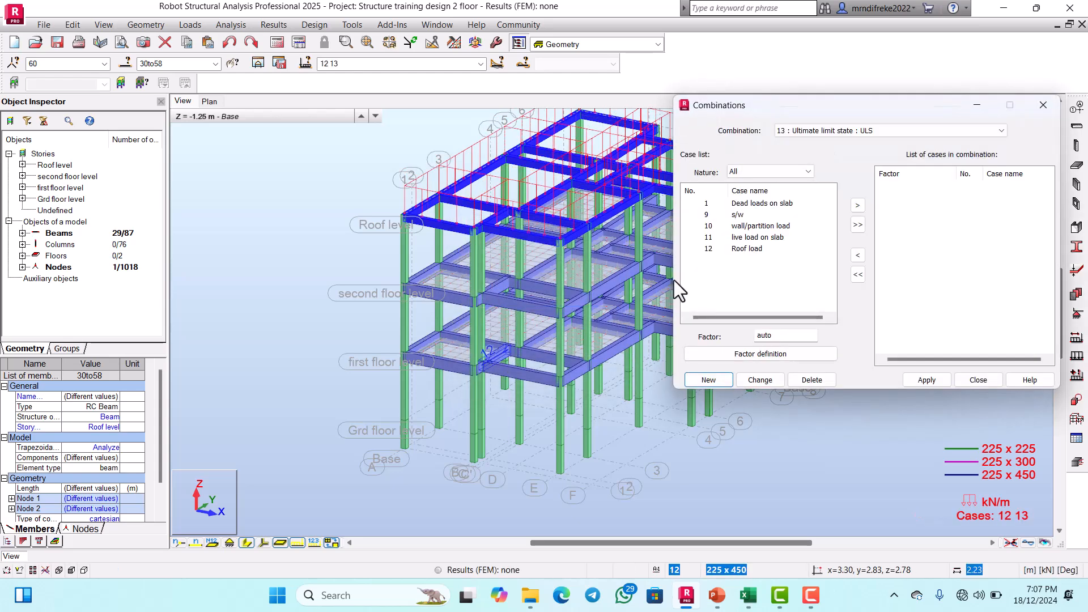
# Step: Add all STRC load cases to the ultimate limit state combination with a factor of 1.35
pyautogui.moveTo(805, 103); pyautogui.dragTo(691, 147)
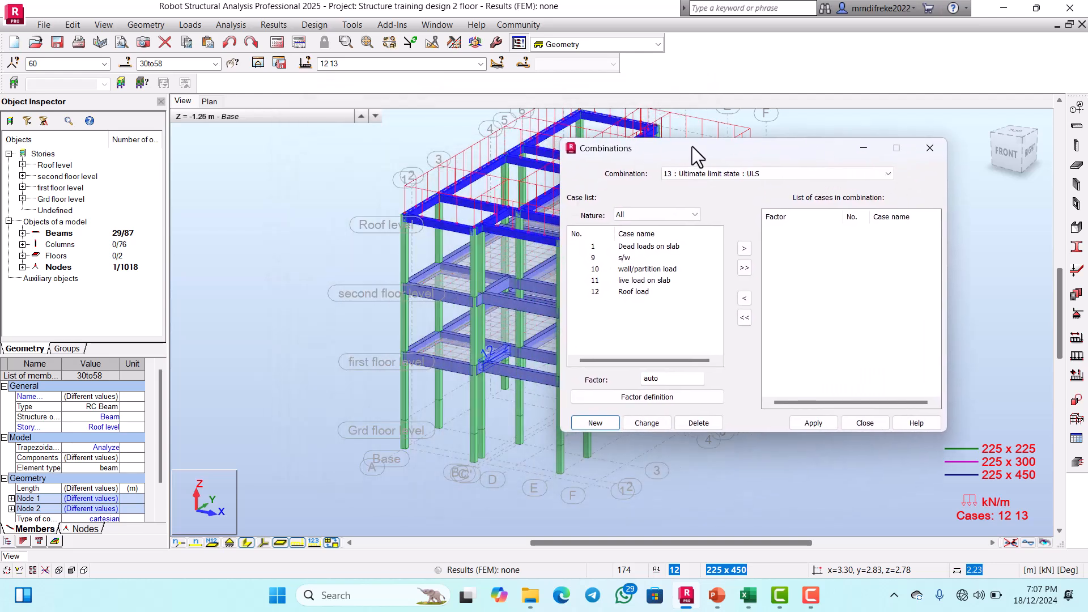
pyautogui.click(681, 213)
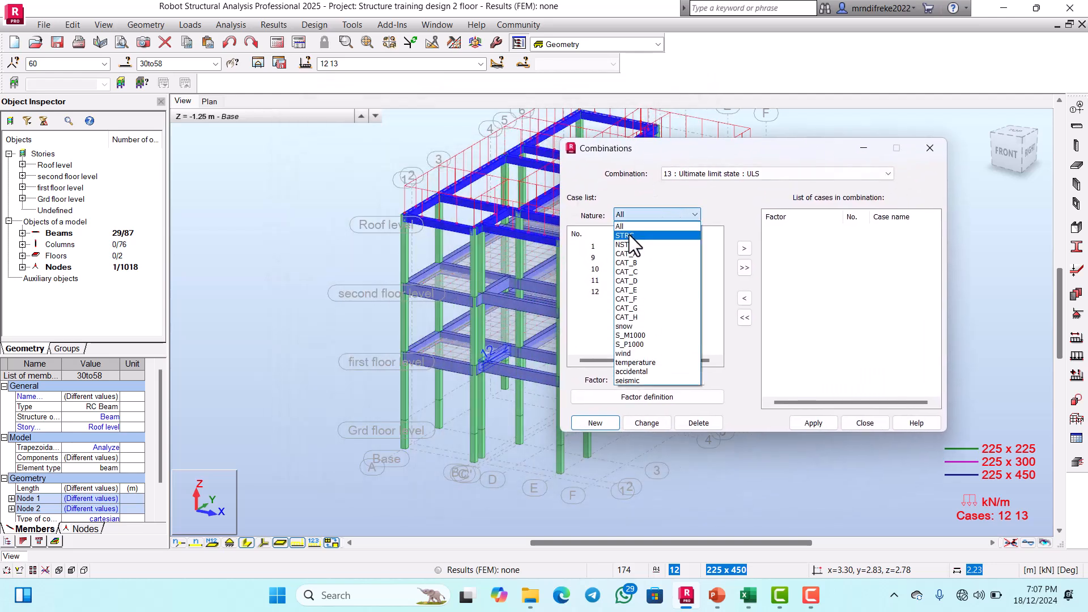
pyautogui.click(633, 241)
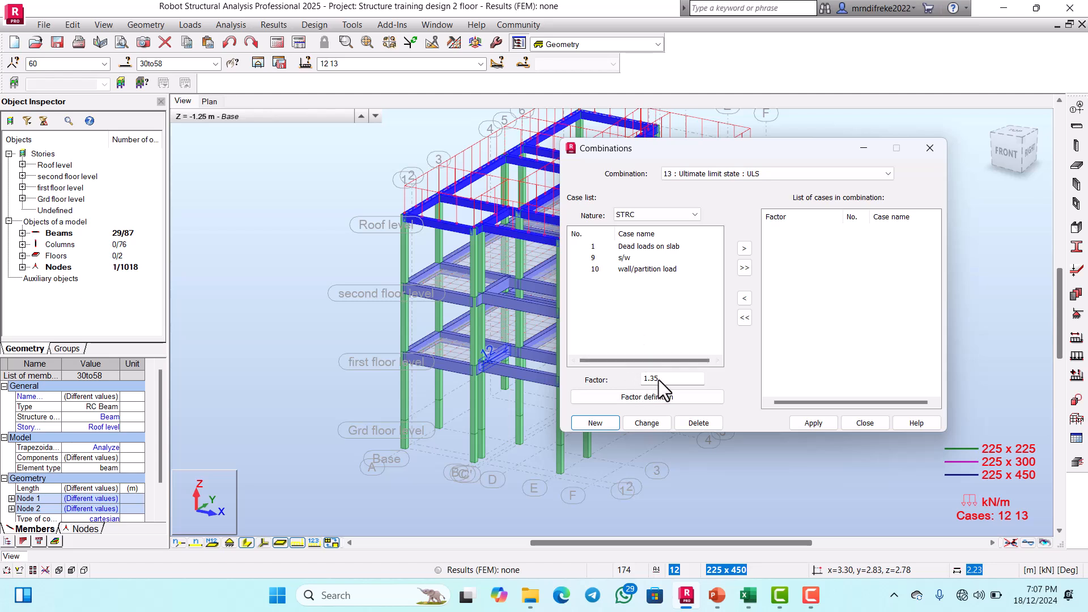
pyautogui.click(744, 268)
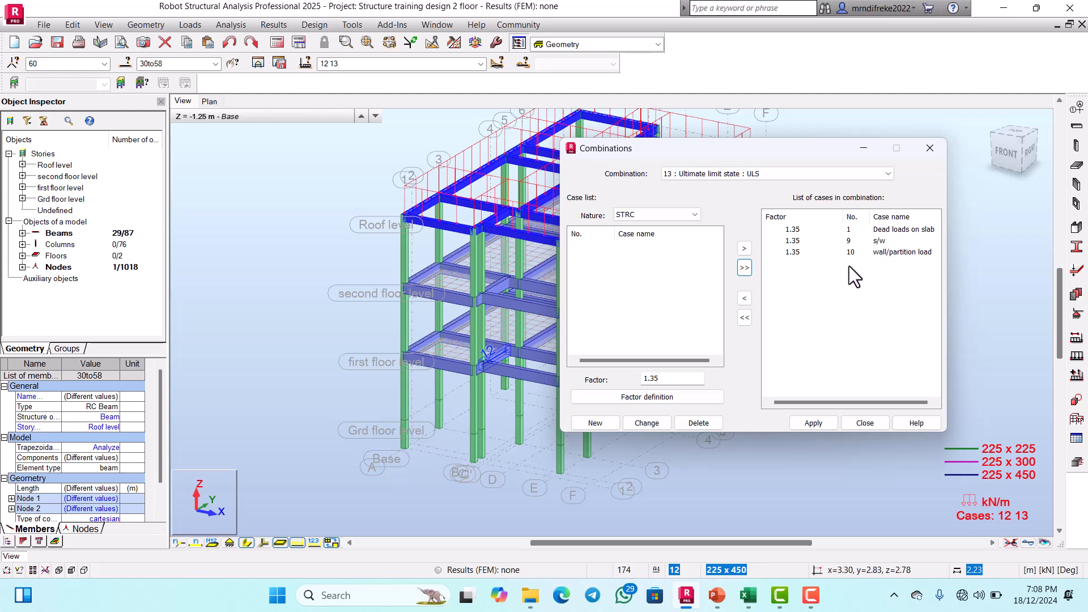
# Step: Add all CAT_A load cases with a factor of 1.50 and apply the ultimate limit state combination
pyautogui.click(680, 218)
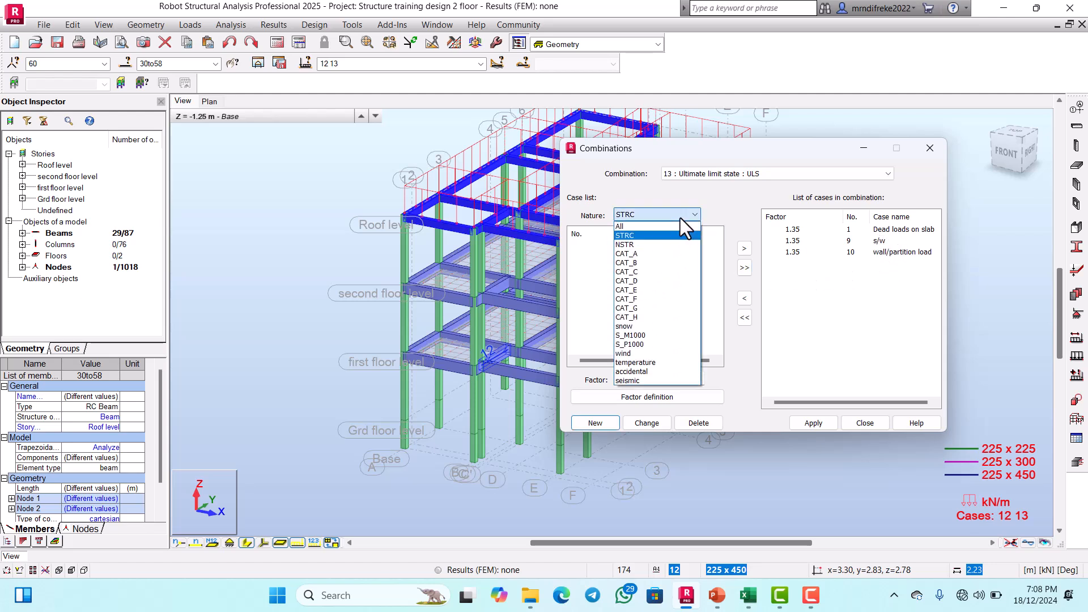
pyautogui.click(640, 254)
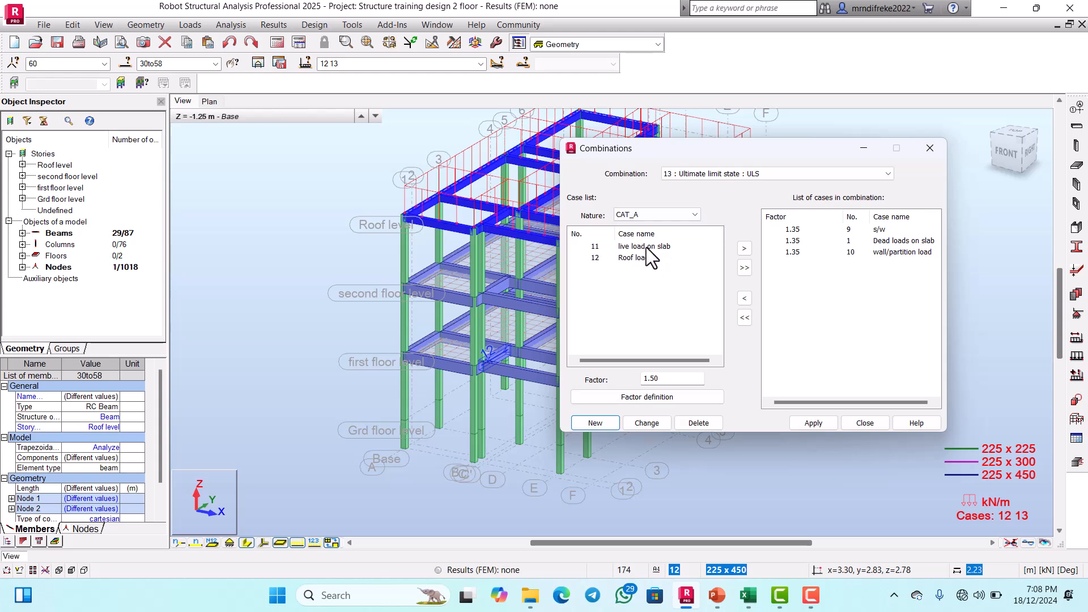
pyautogui.click(747, 269)
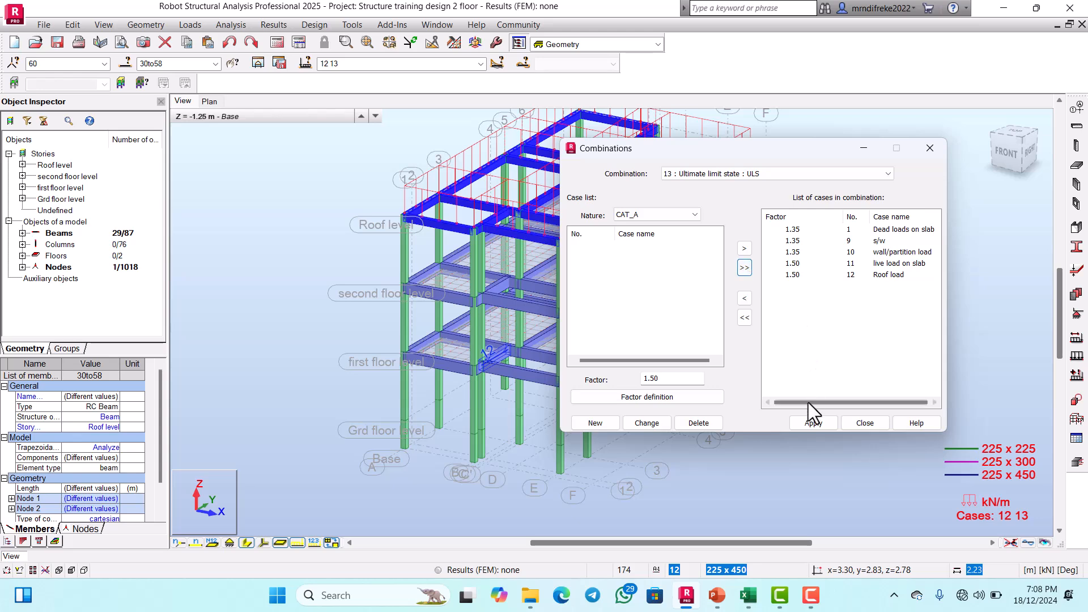
pyautogui.click(810, 421)
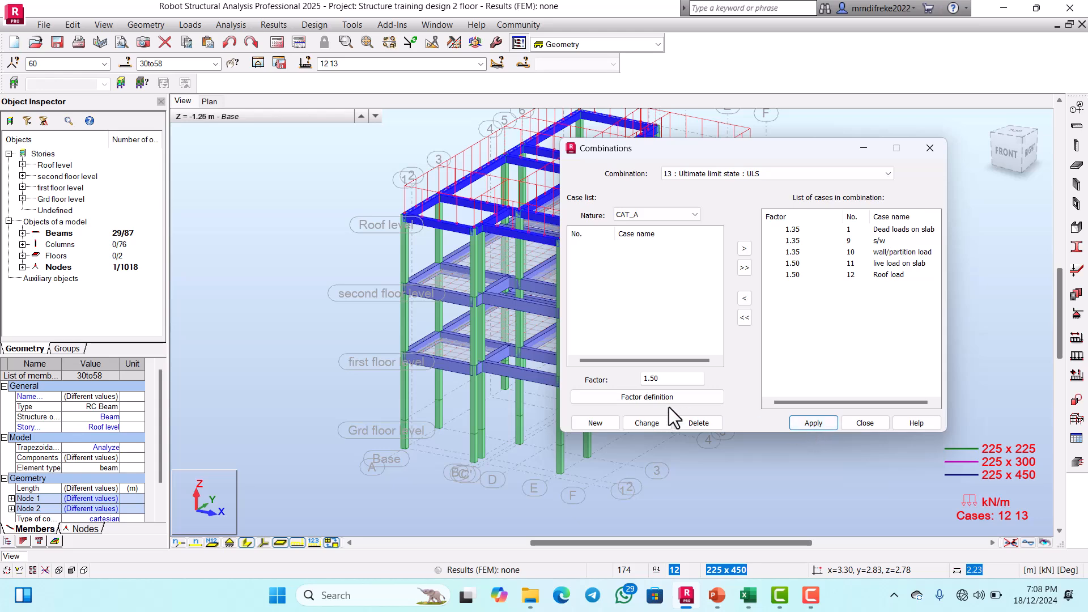
# Step: Create a manual load combination of type SLS named "serviceability limit state"
pyautogui.click(604, 423)
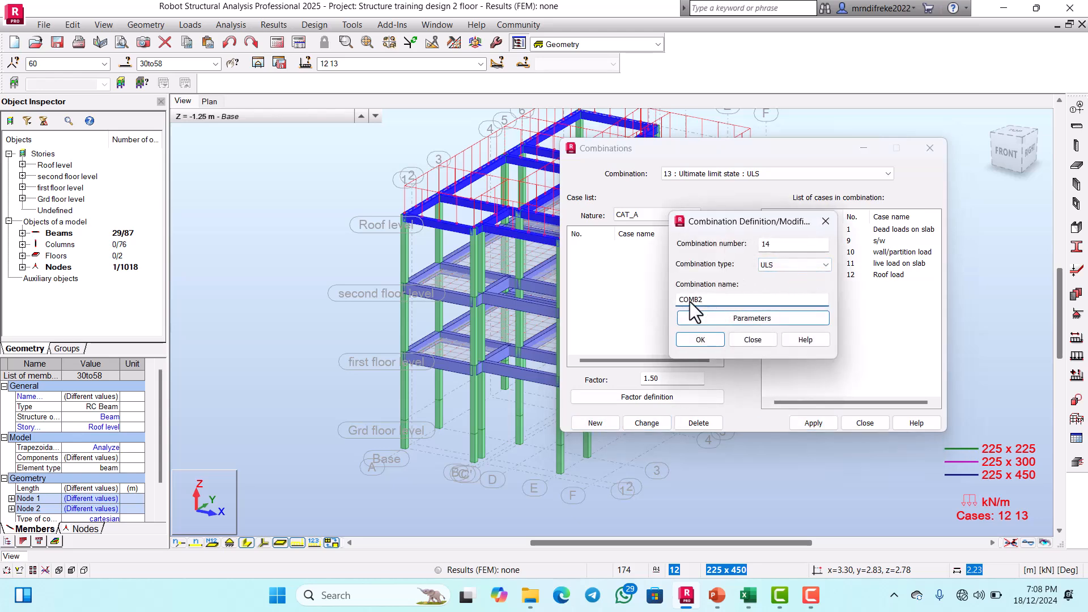
pyautogui.click(824, 267)
pyautogui.click(787, 284)
pyautogui.click(719, 301)
pyautogui.press('BackSpace')
pyautogui.press('BackSpace')
pyautogui.press('BackSpace')
pyautogui.press('BackSpace')
pyautogui.write('serviceability l')
pyautogui.write('imit state')
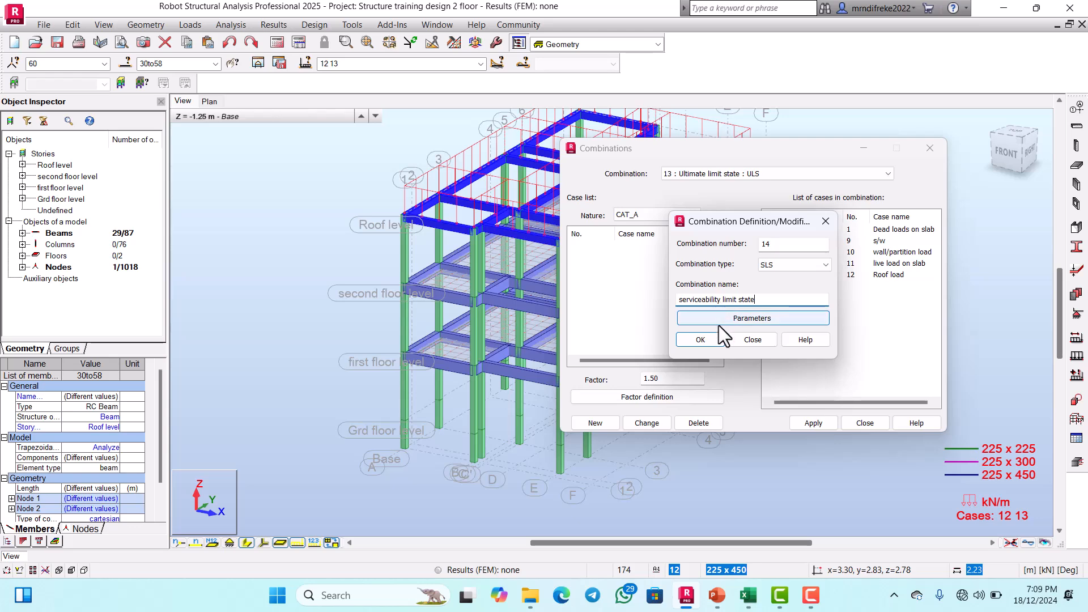
pyautogui.click(701, 340)
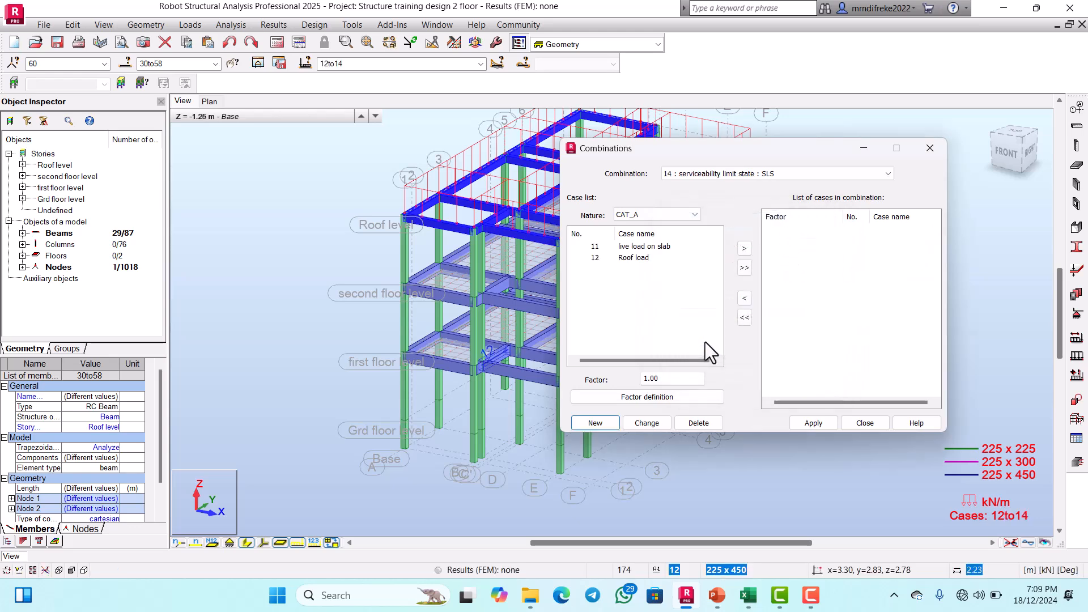
# Step: Add all STRC load cases to the serviceability limit state combination with a factor of 1.00
pyautogui.click(697, 216)
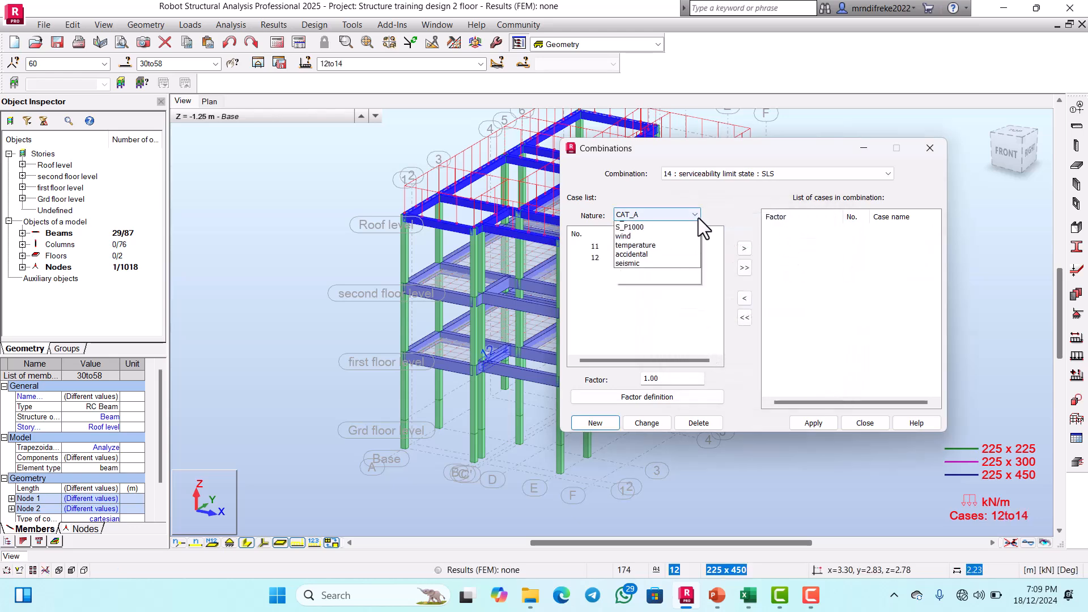
pyautogui.click(648, 239)
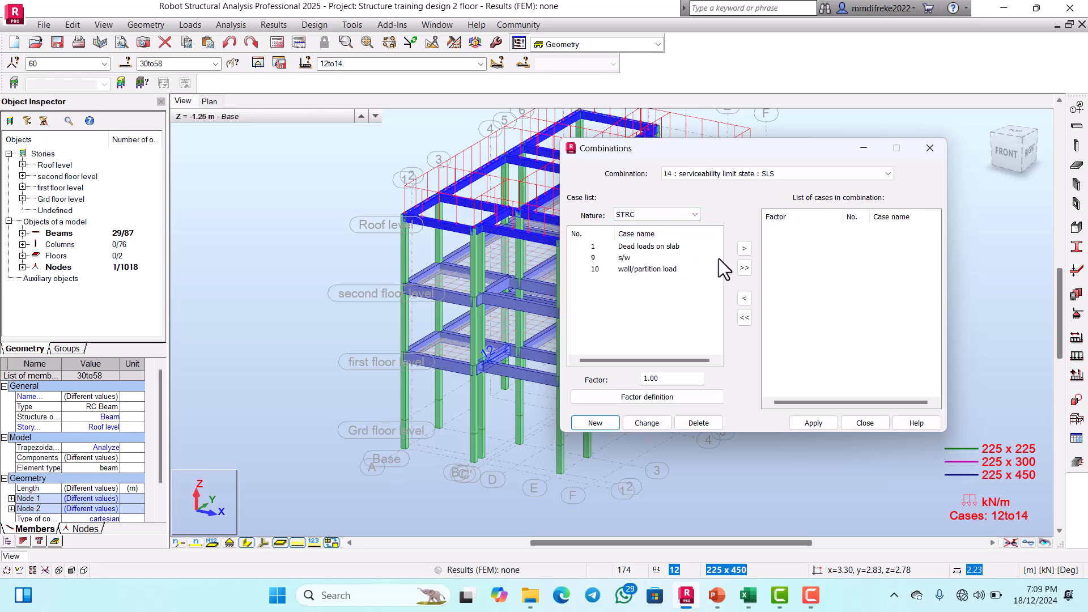
pyautogui.click(744, 267)
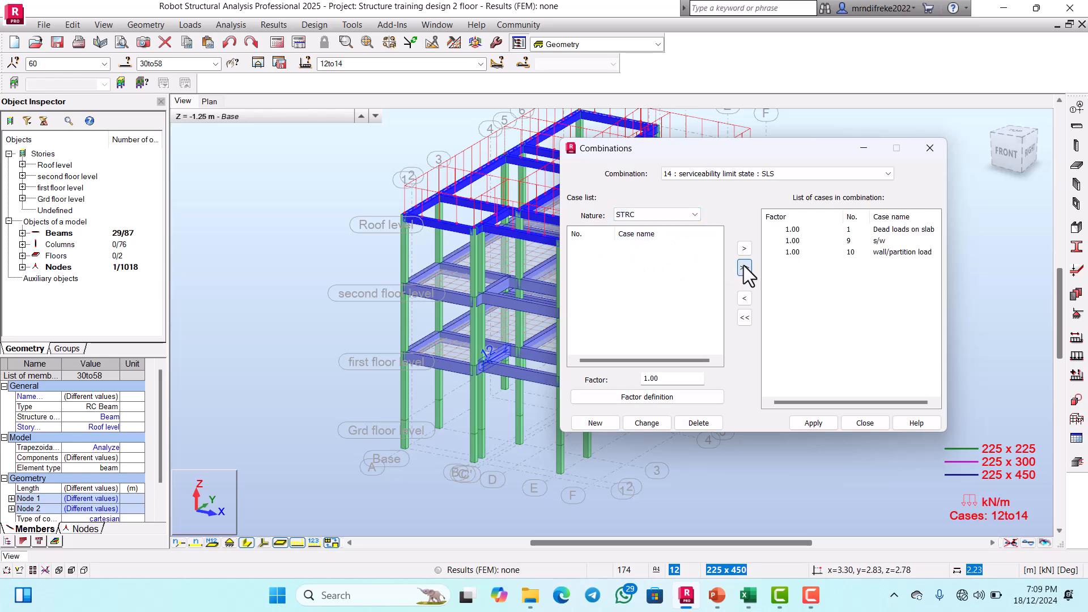
# Step: Add all CAT_A load cases with a factor of 1.00, and apply and close the serviceability combination
pyautogui.click(695, 215)
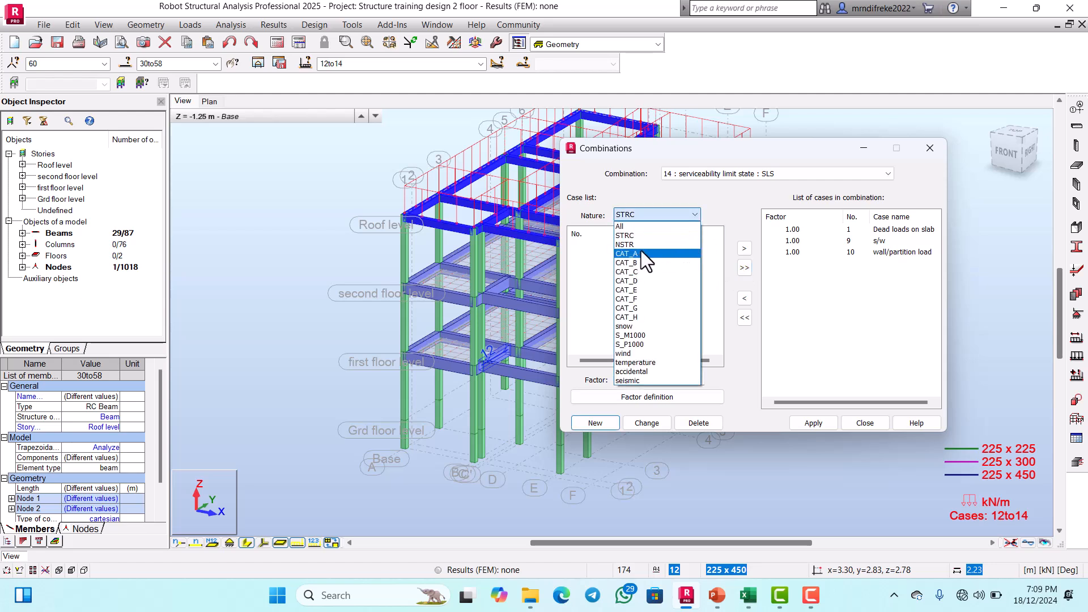
pyautogui.click(641, 253)
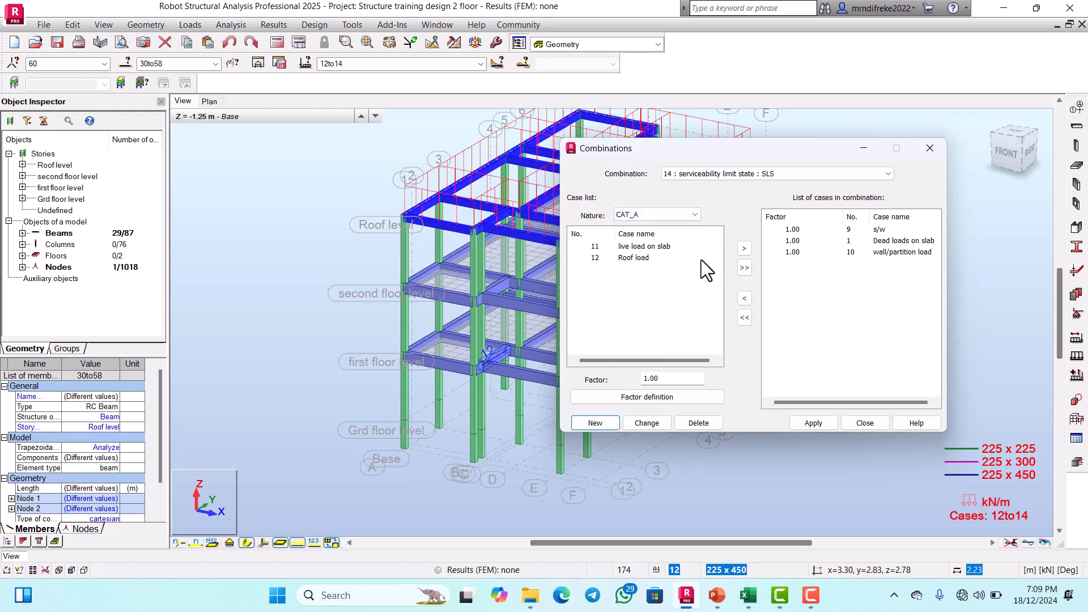
pyautogui.click(744, 267)
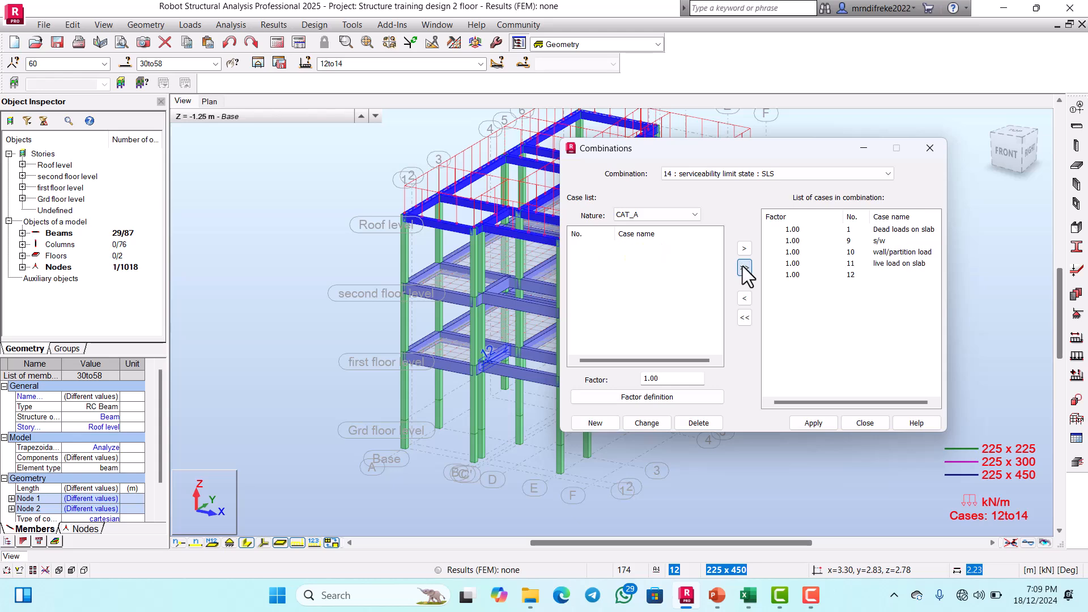
pyautogui.click(814, 425)
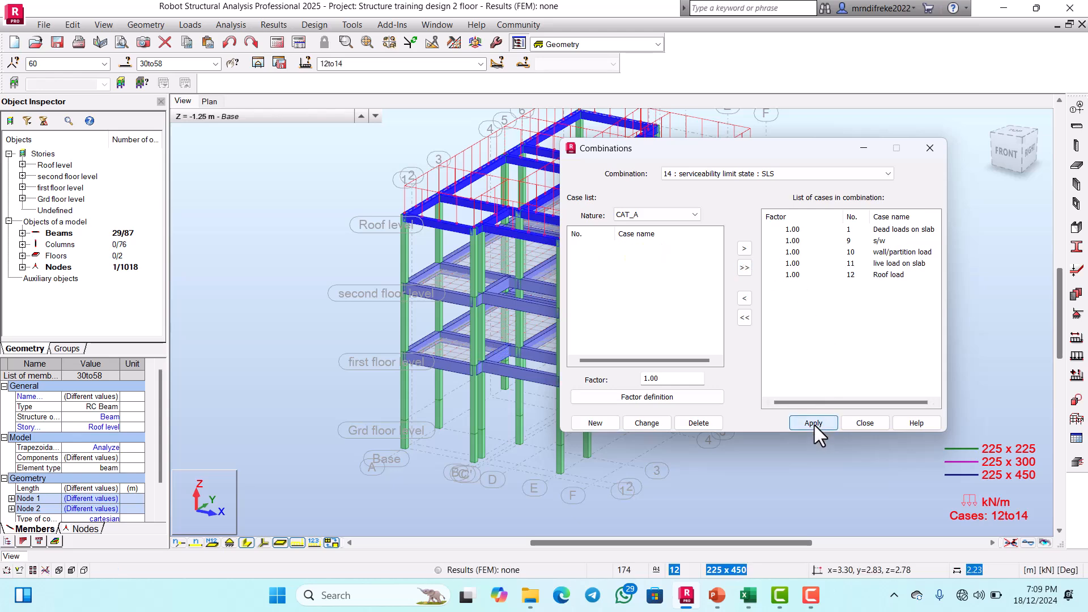
pyautogui.click(857, 424)
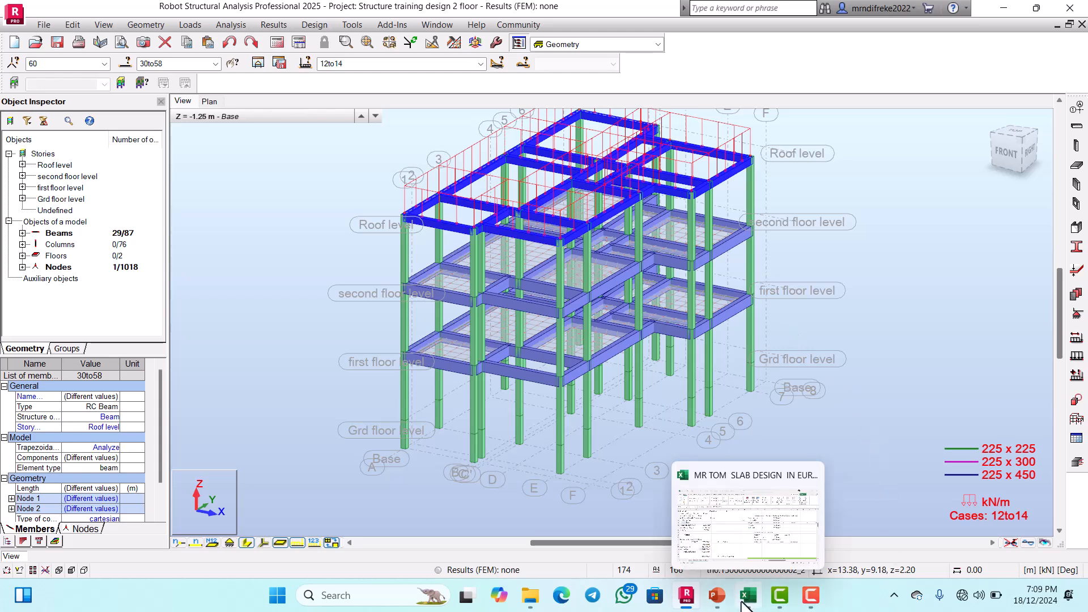
# Step: Switch to the PowerPoint slides and check which step follows load combination
pyautogui.click(716, 595)
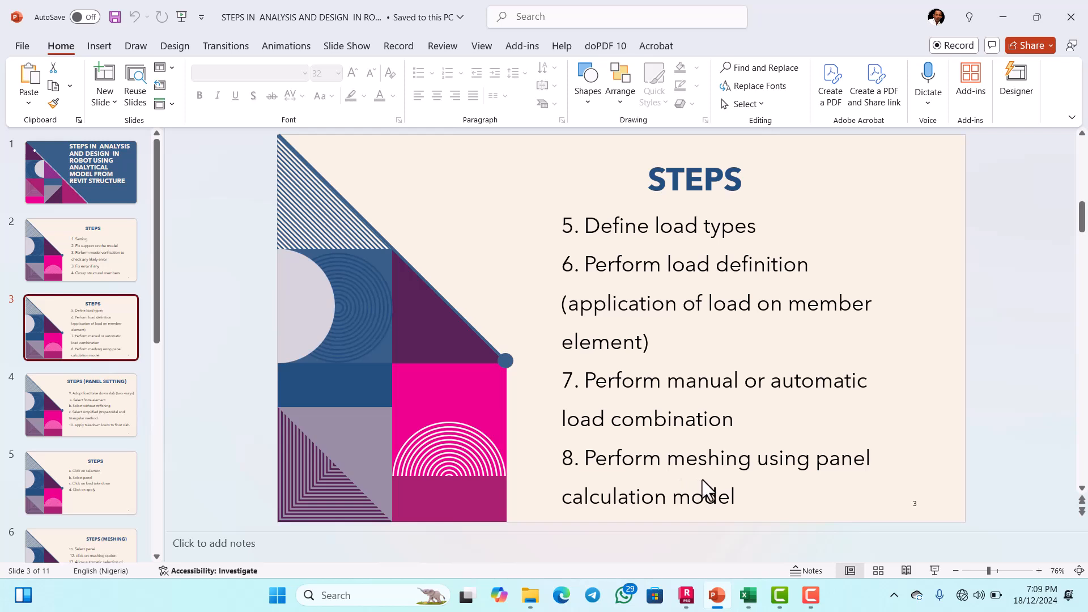
pyautogui.press('F9')
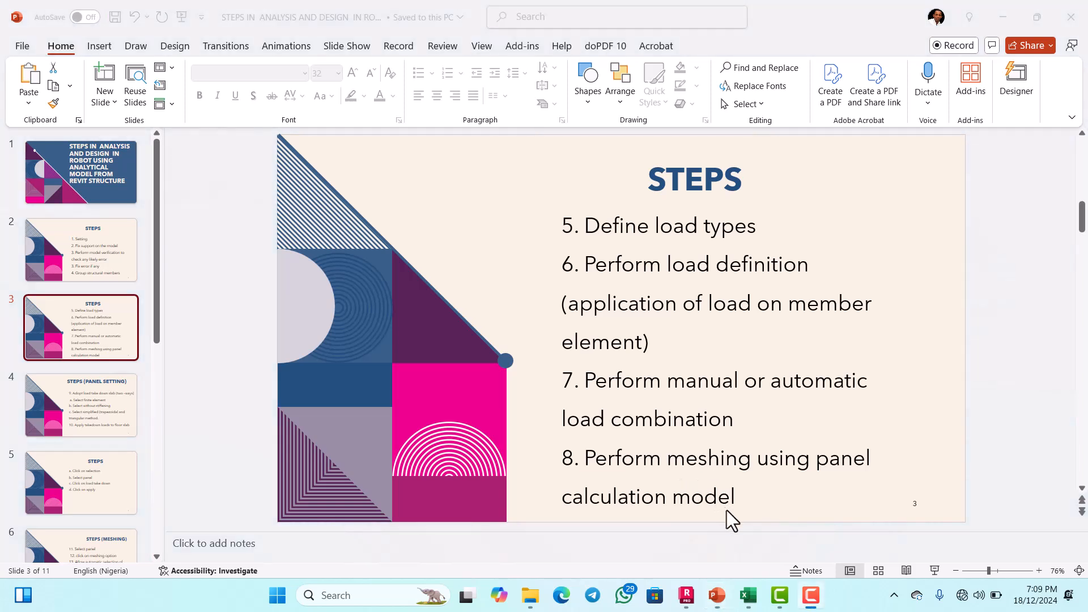
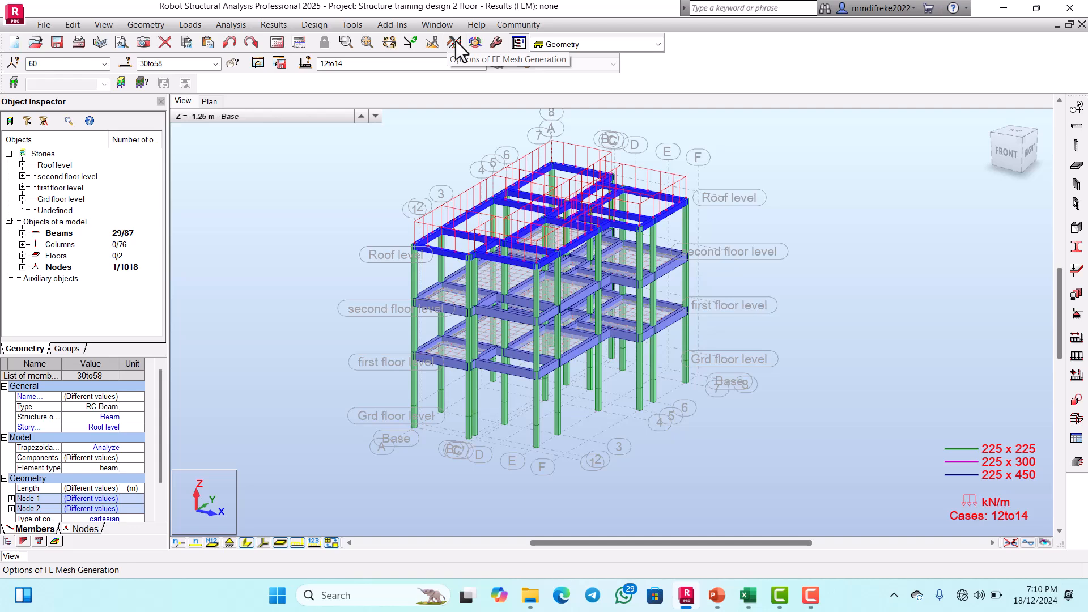
# Step: Open the panel calculation models from the FE mesh generation options and browse the available definitions
pyautogui.click(455, 41)
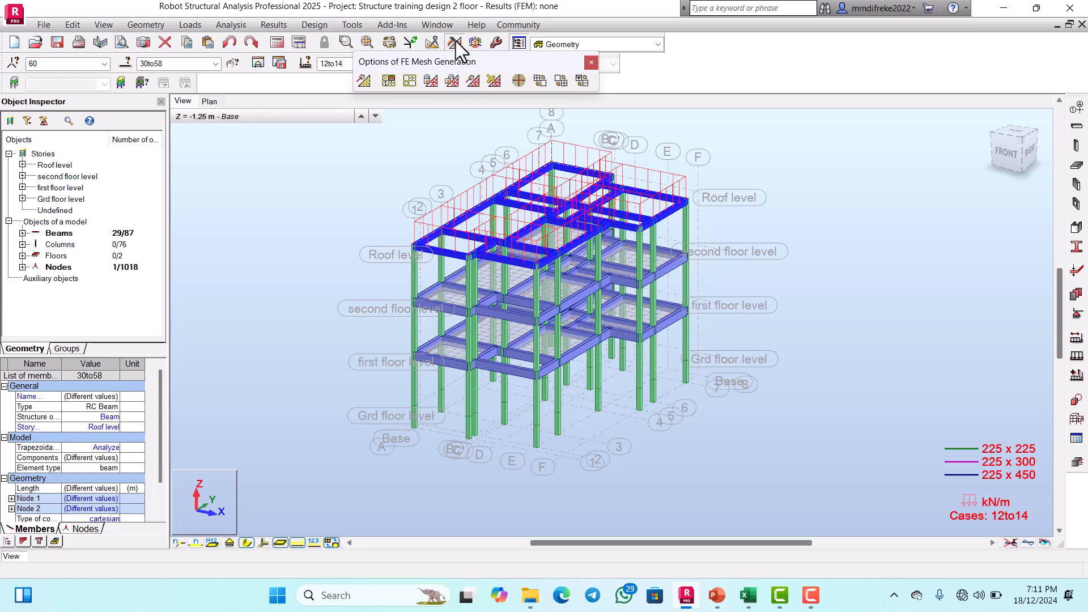
pyautogui.click(390, 82)
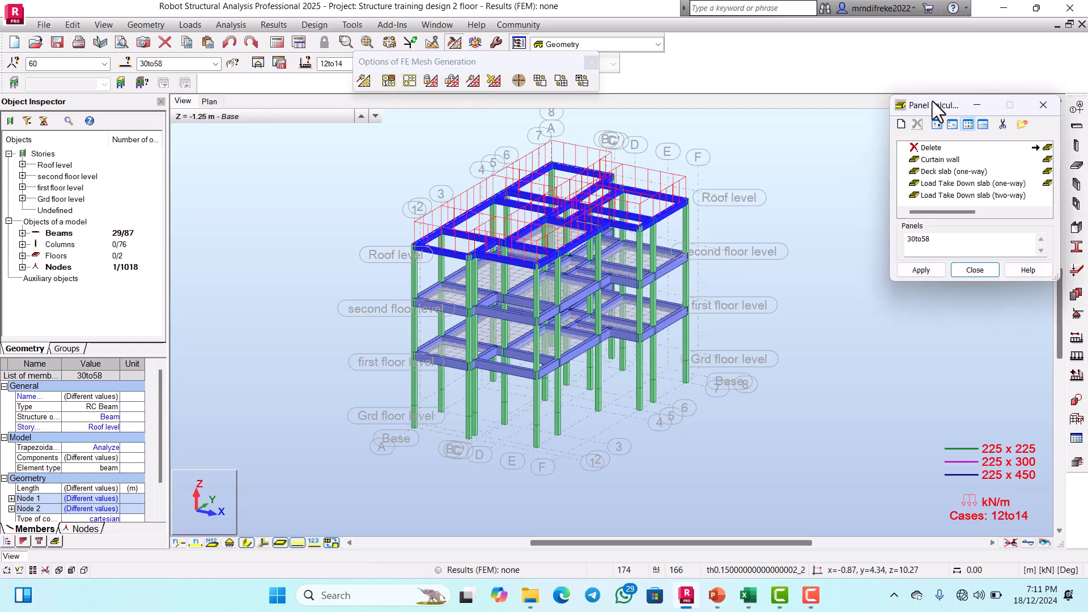
pyautogui.moveTo(937, 101); pyautogui.dragTo(787, 137)
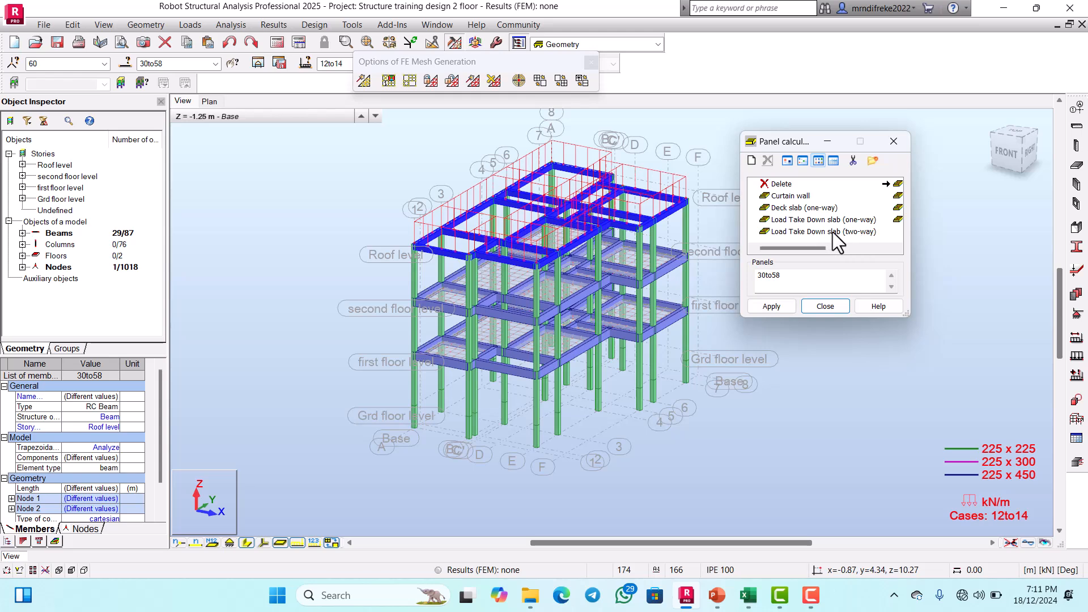
pyautogui.scroll(-2, 844, 233)
pyautogui.scroll(2, 840, 232)
pyautogui.scroll(-2, 840, 232)
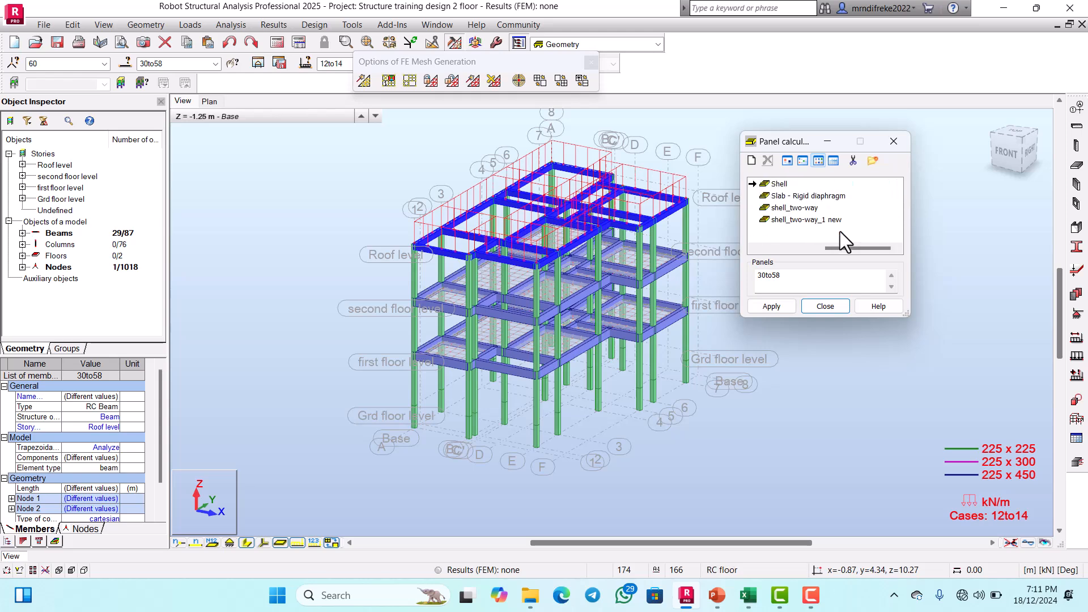
# Step: Review the settings of a new panel calculation model and of the Load Take Down slab (two-way) model
pyautogui.click(752, 161)
pyautogui.moveTo(892, 224); pyautogui.dragTo(774, 106)
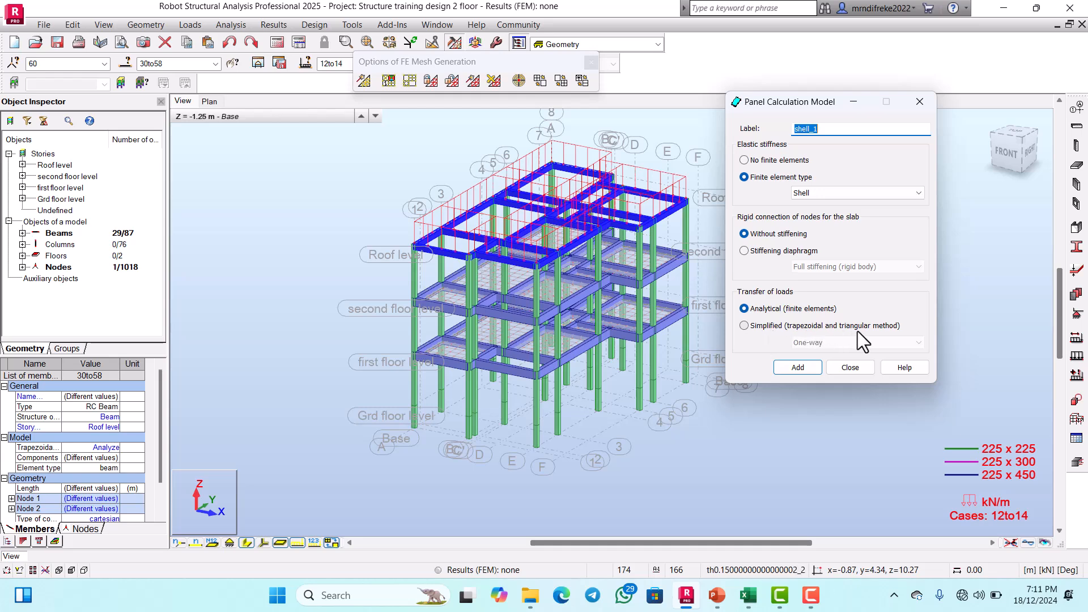
pyautogui.click(914, 104)
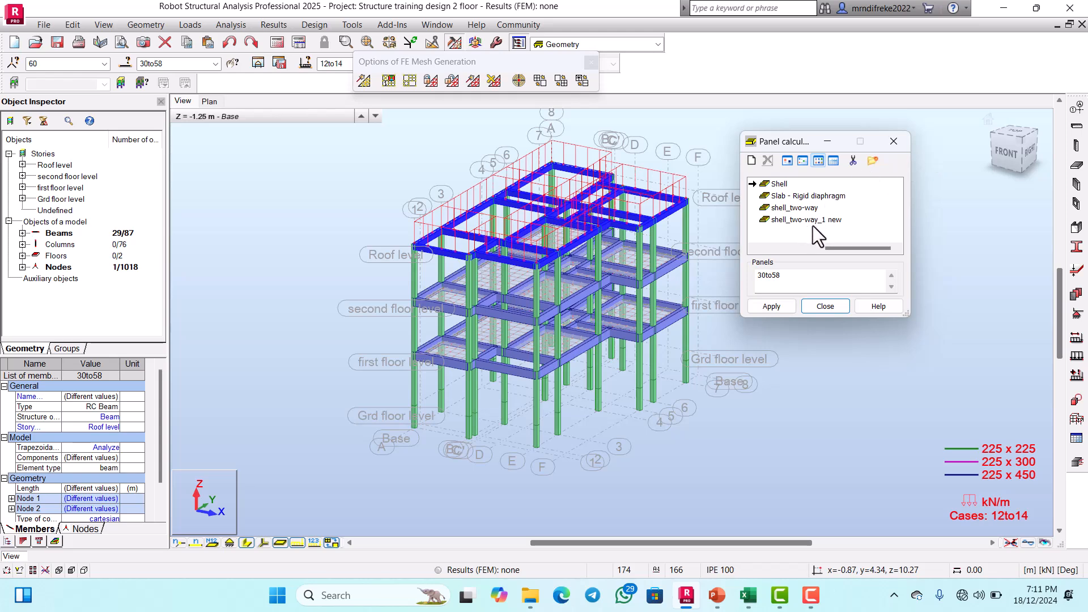
pyautogui.hscroll(-3, 780, 195)
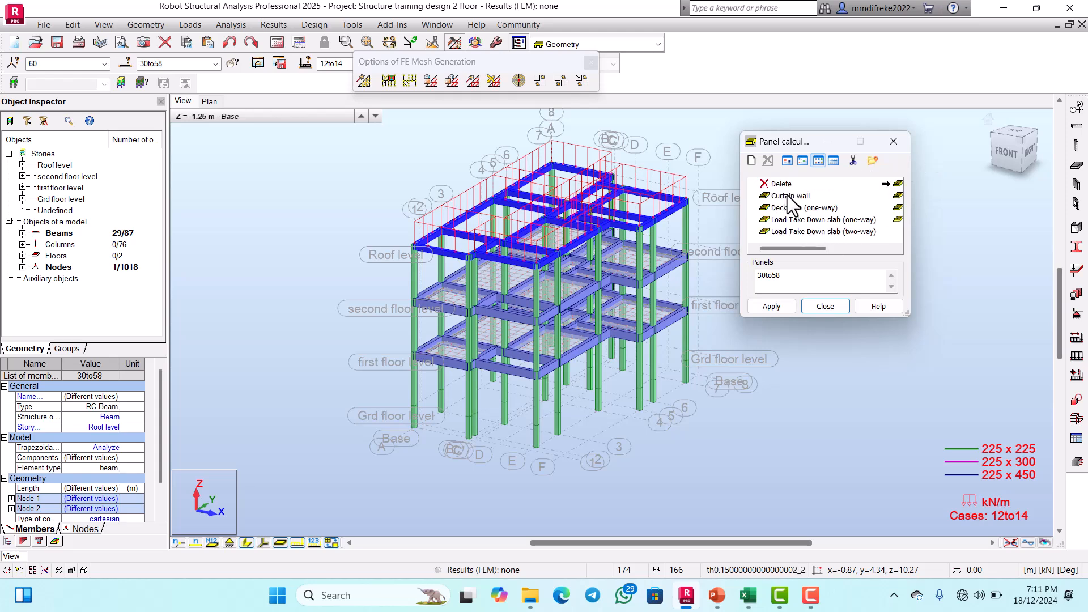
pyautogui.doubleClick(821, 233)
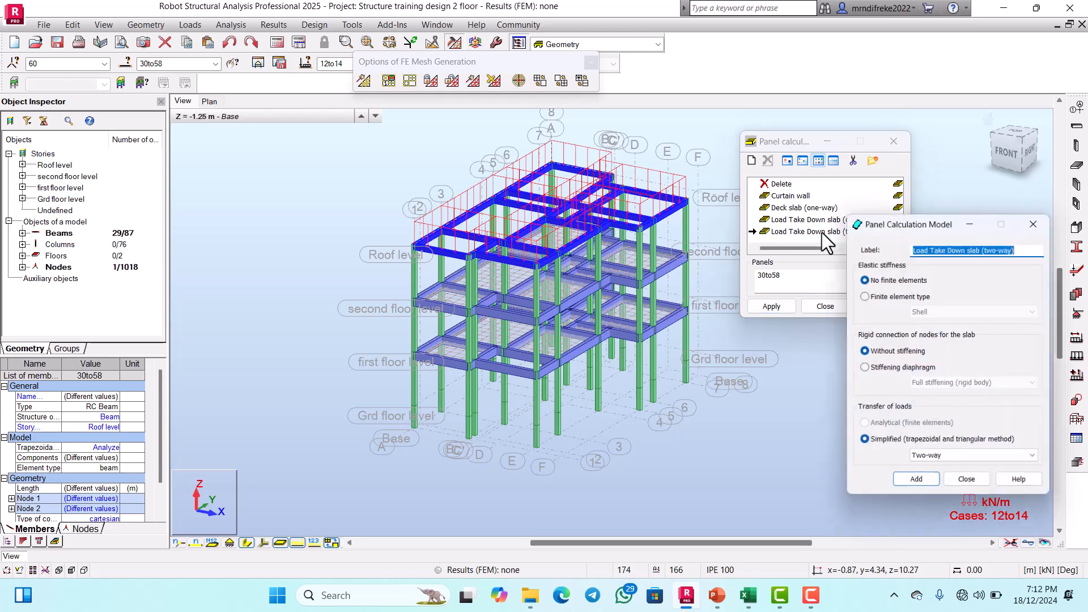
pyautogui.moveTo(897, 220); pyautogui.dragTo(745, 104)
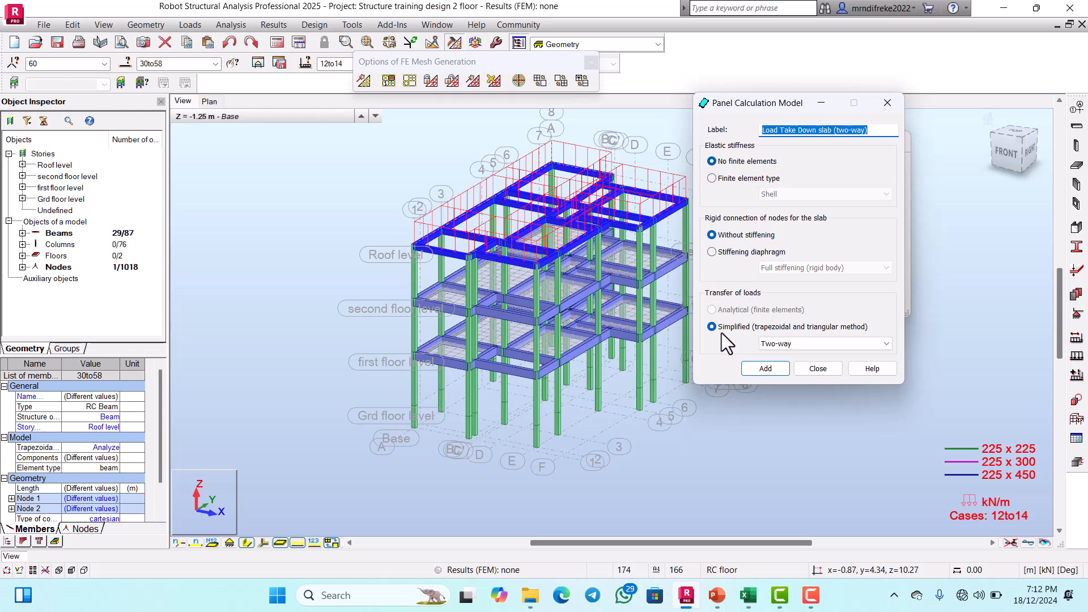
pyautogui.click(887, 104)
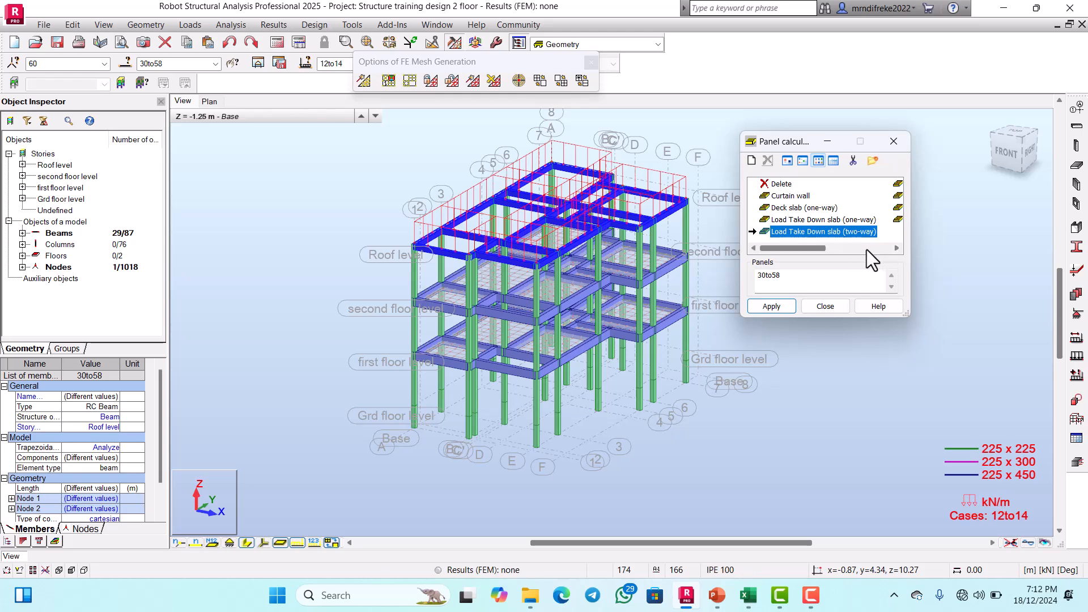
# Step: Add the shell_two-way panel model with Shell finite elements, without stiffening, and simplified two-way load transfer
pyautogui.scroll(-1, 872, 221)
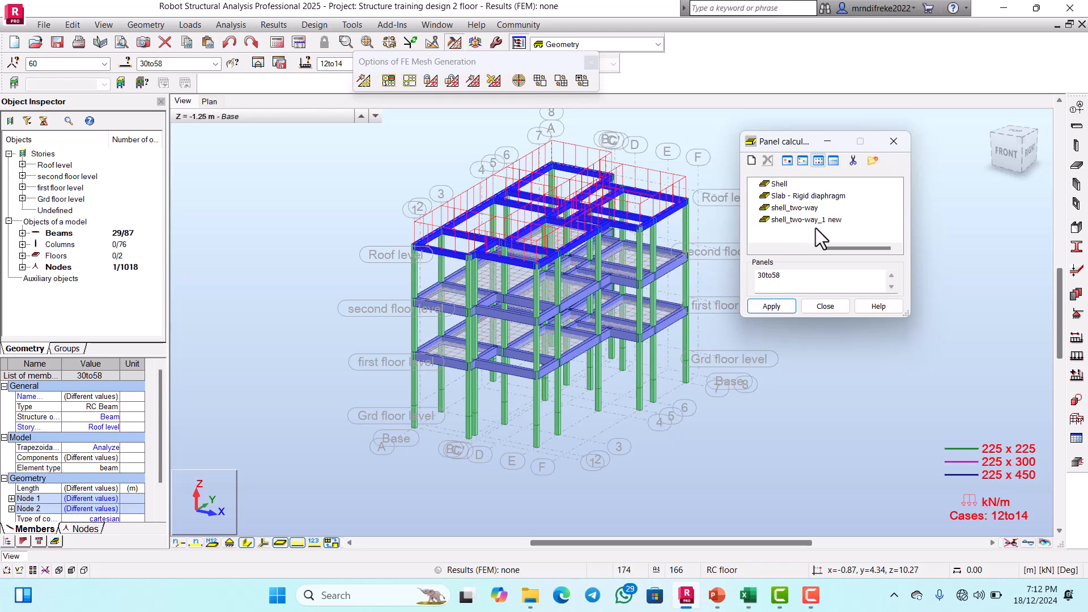
pyautogui.doubleClick(802, 209)
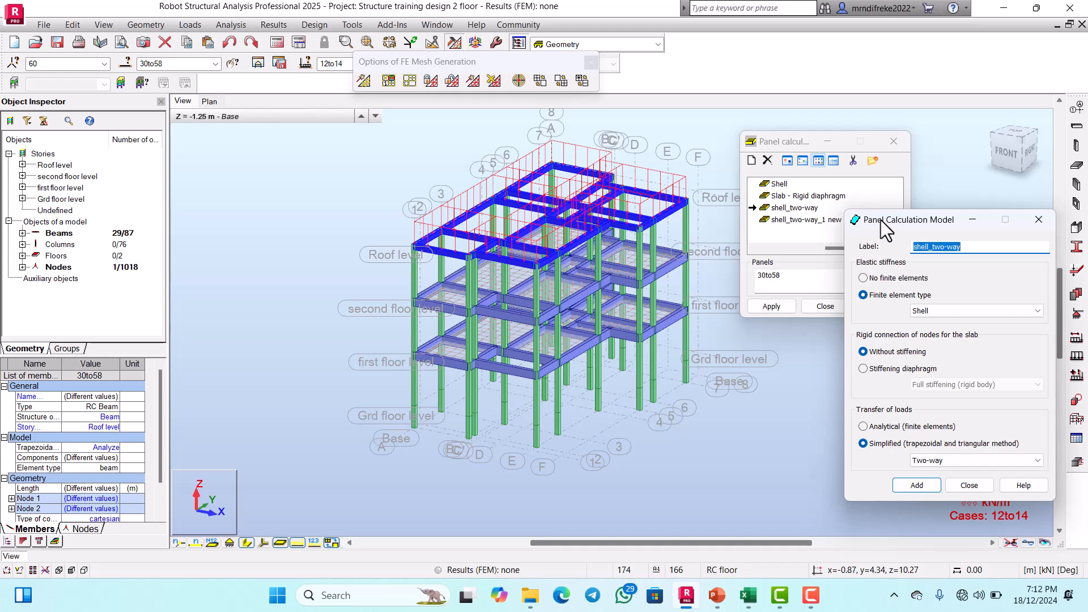
pyautogui.moveTo(884, 220); pyautogui.dragTo(771, 131)
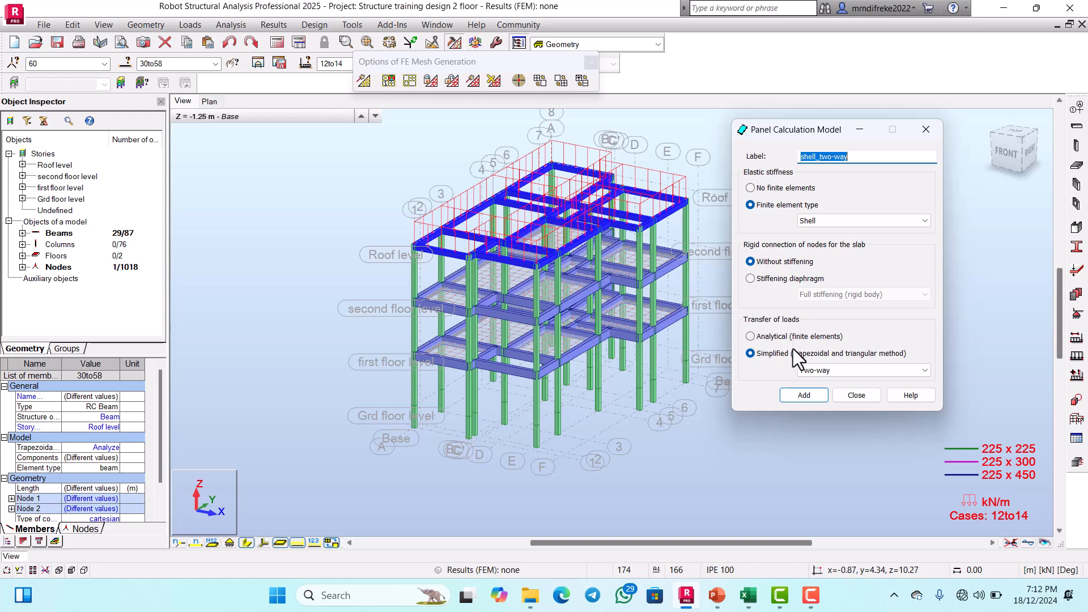
pyautogui.click(808, 393)
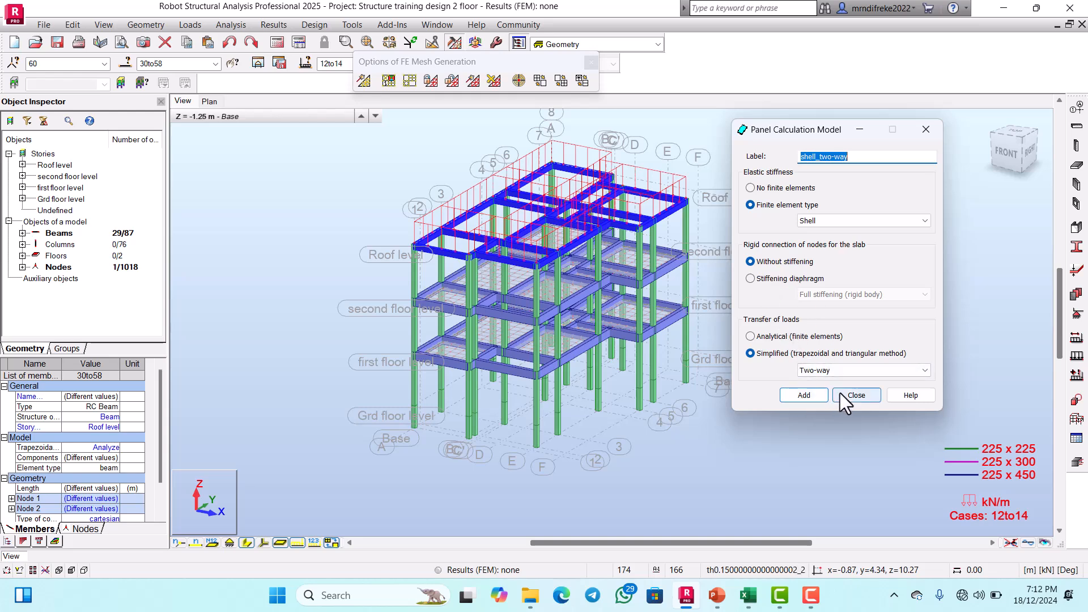
pyautogui.click(845, 393)
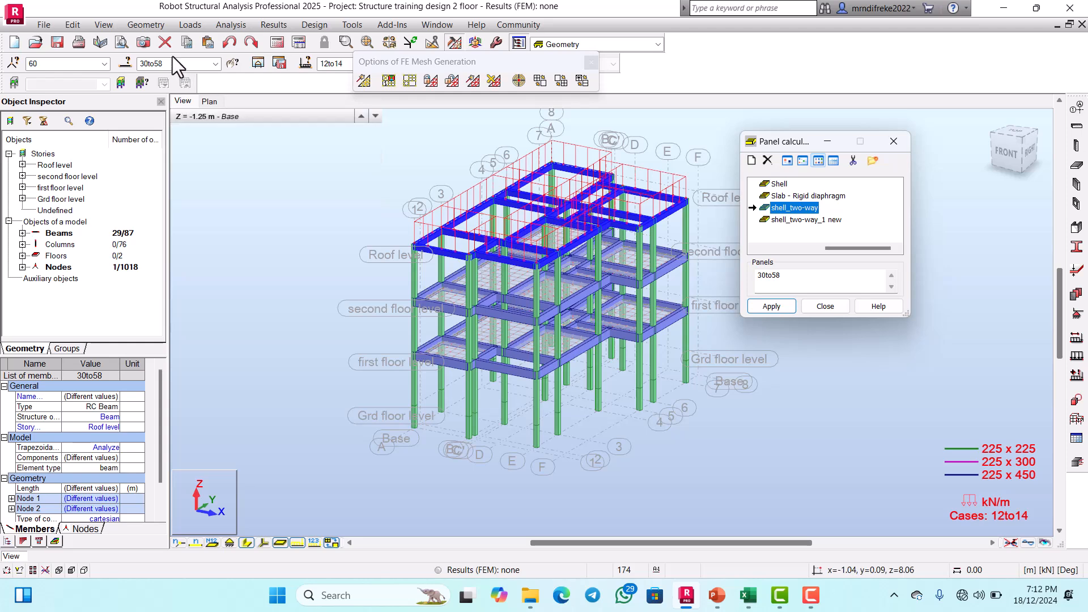
pyautogui.click(127, 61)
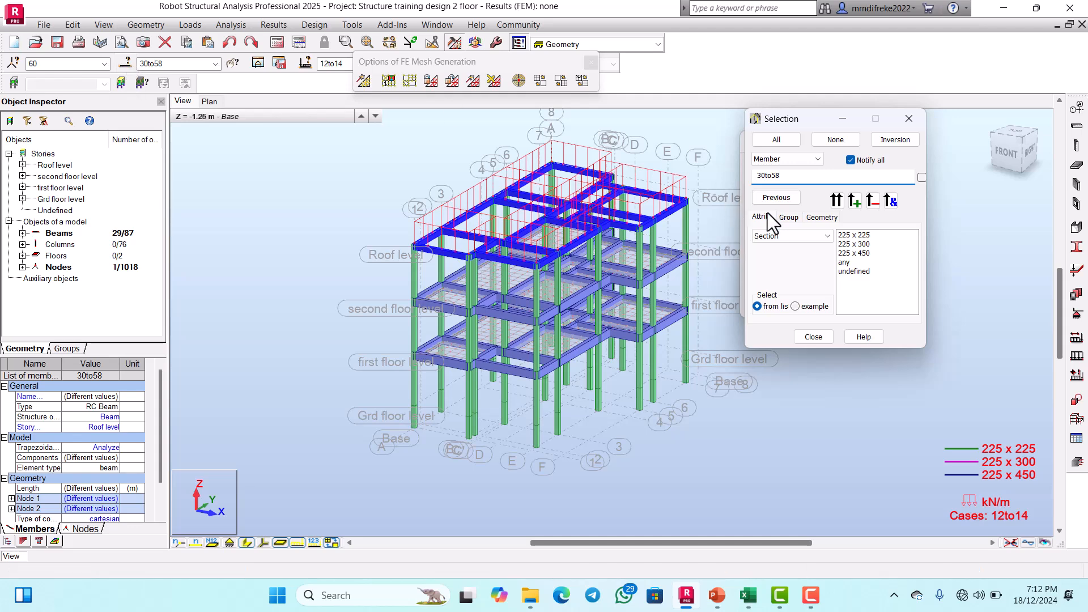
pyautogui.click(809, 161)
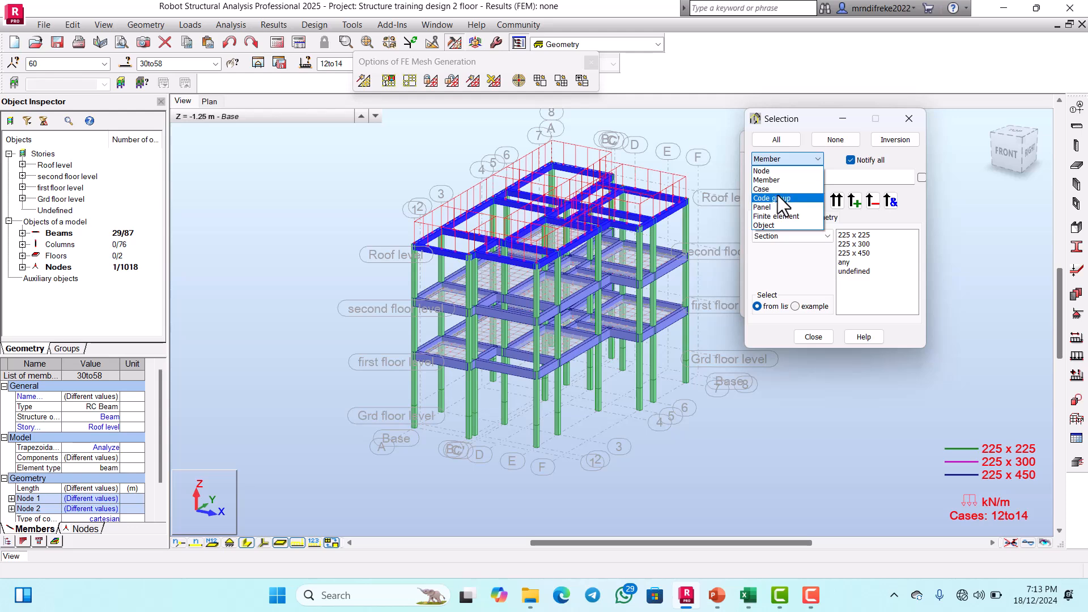
pyautogui.click(770, 207)
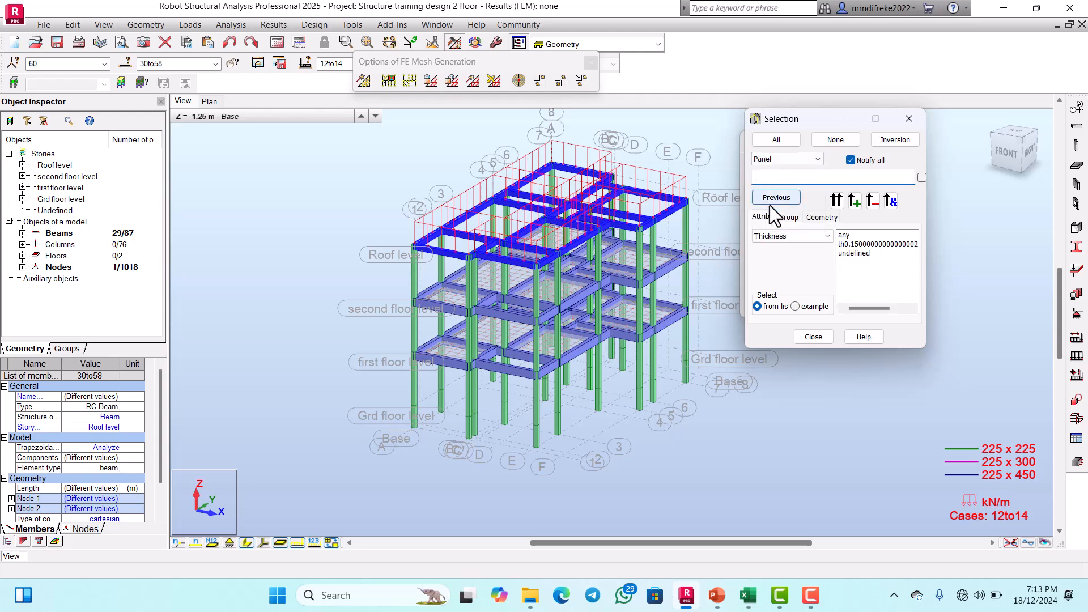
pyautogui.click(790, 219)
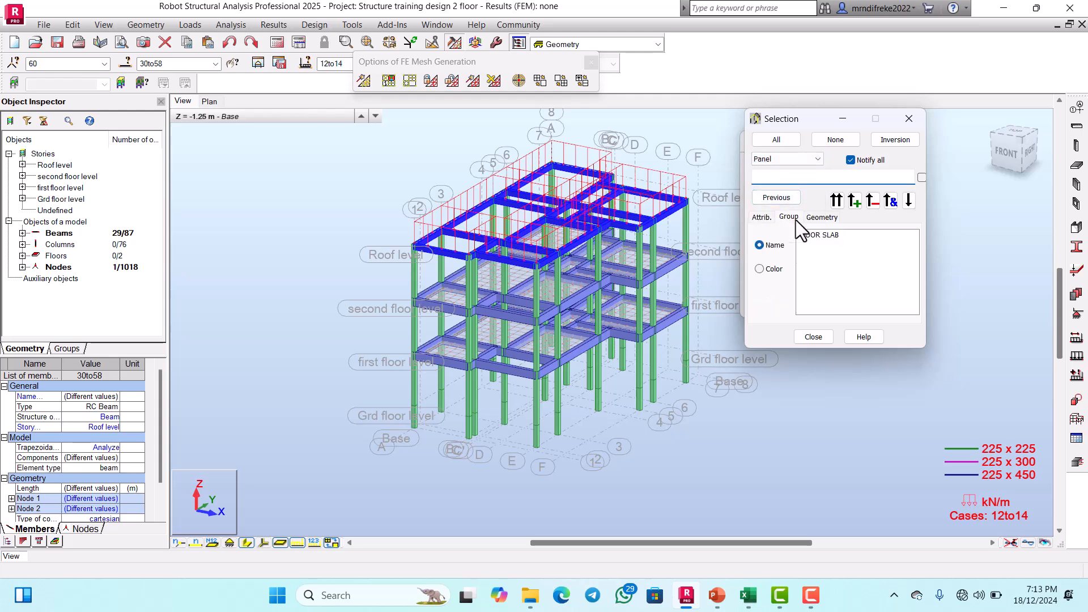
pyautogui.click(812, 235)
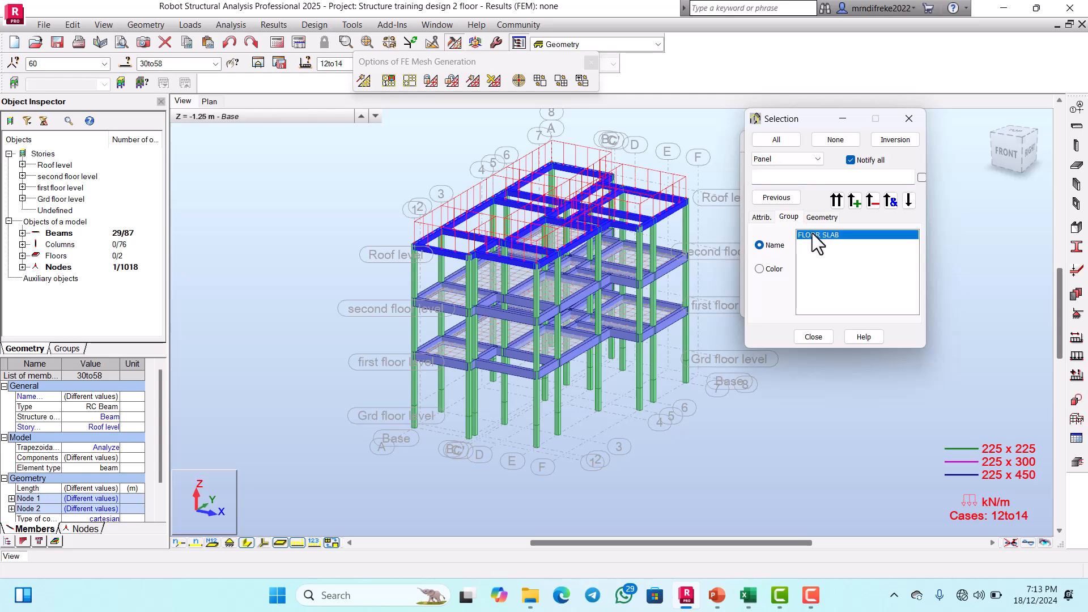
pyautogui.click(835, 202)
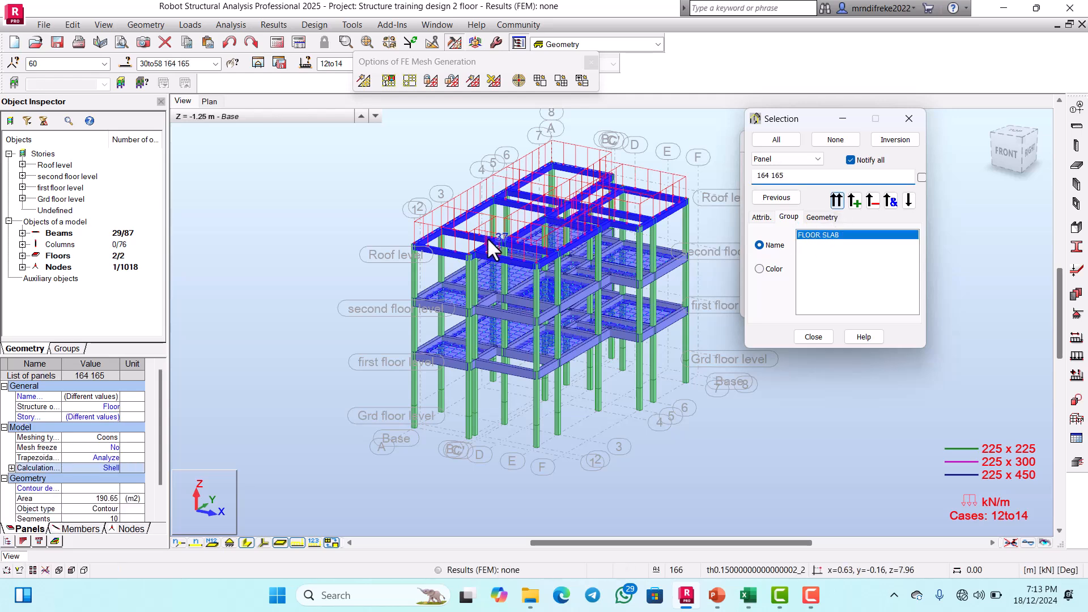
pyautogui.click(908, 120)
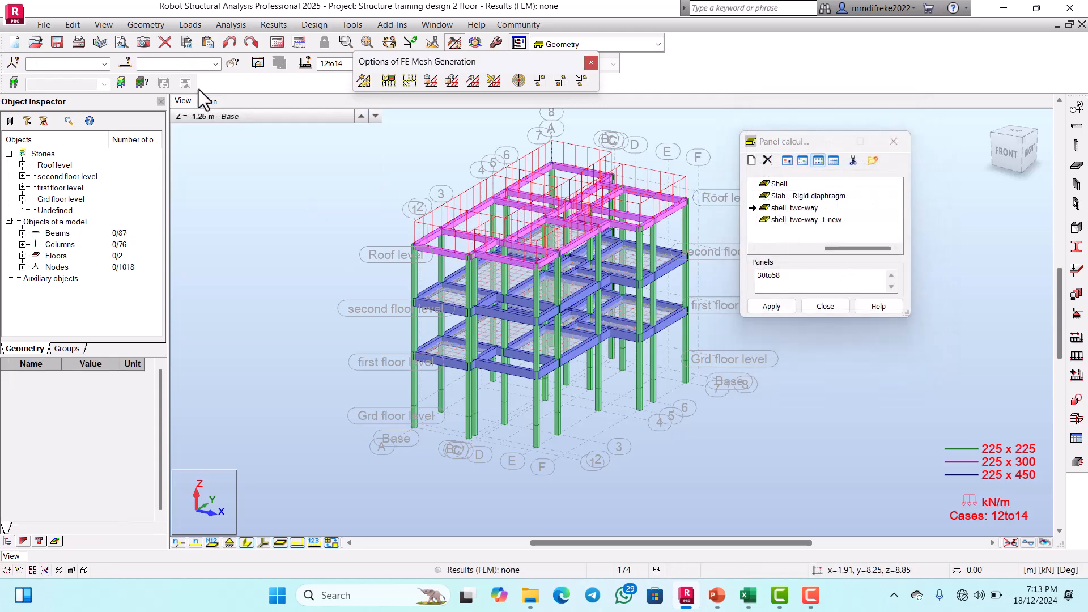
# Step: Select all panels of the FLOOR SLAB group, keeping the panel calculation models accessible
pyautogui.click(129, 64)
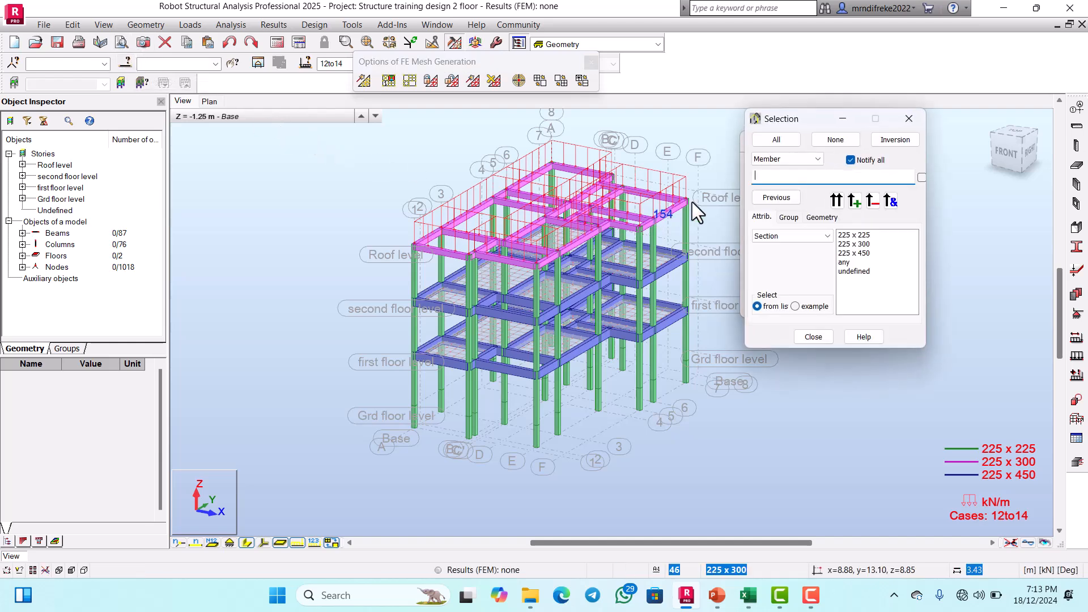
pyautogui.click(789, 159)
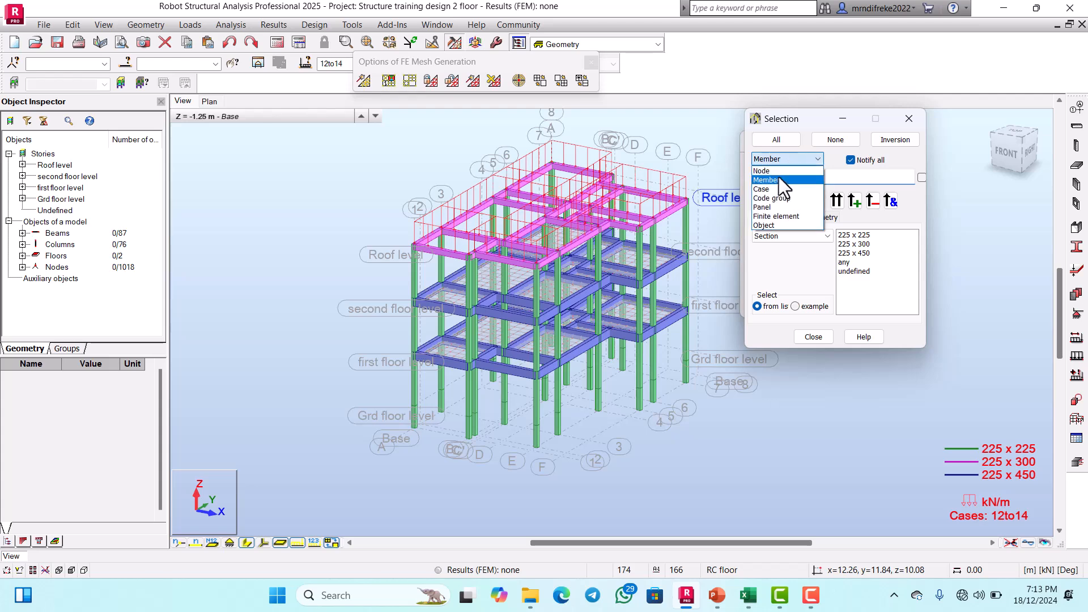
pyautogui.click(767, 204)
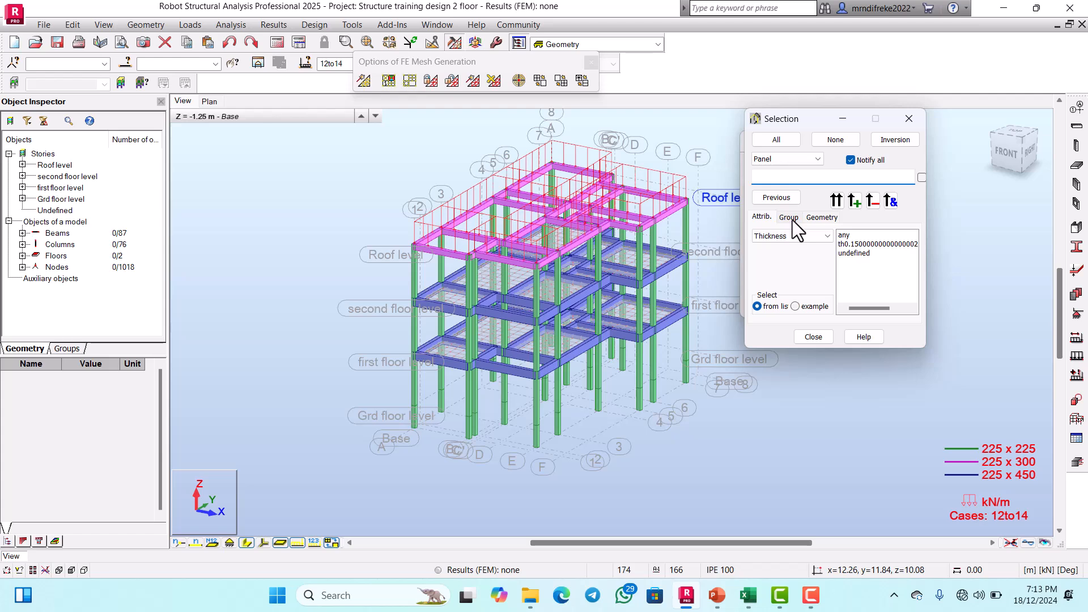
pyautogui.click(790, 218)
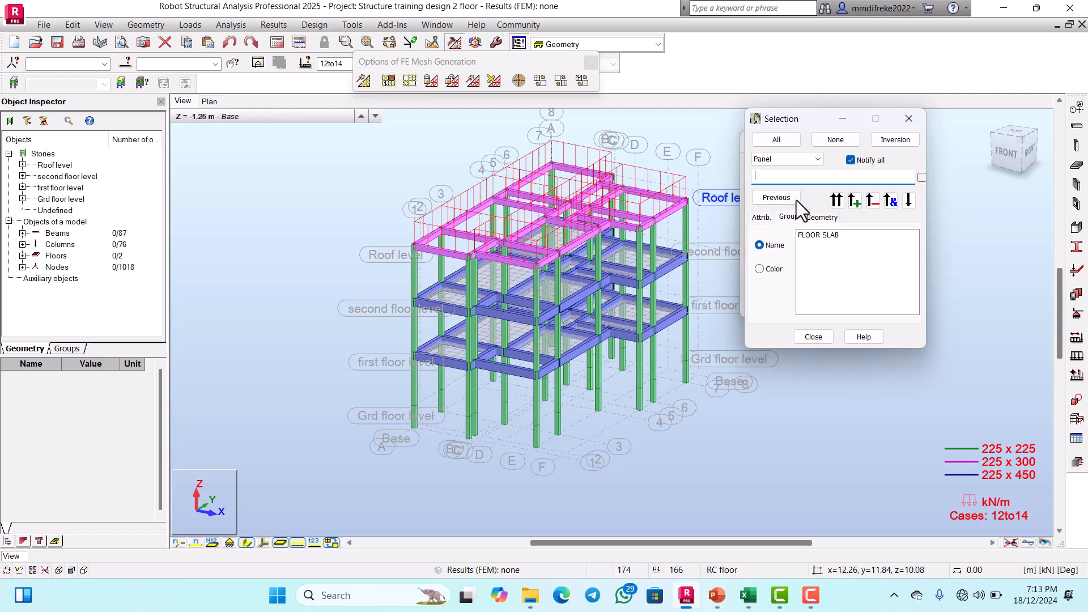
pyautogui.click(816, 235)
pyautogui.click(836, 200)
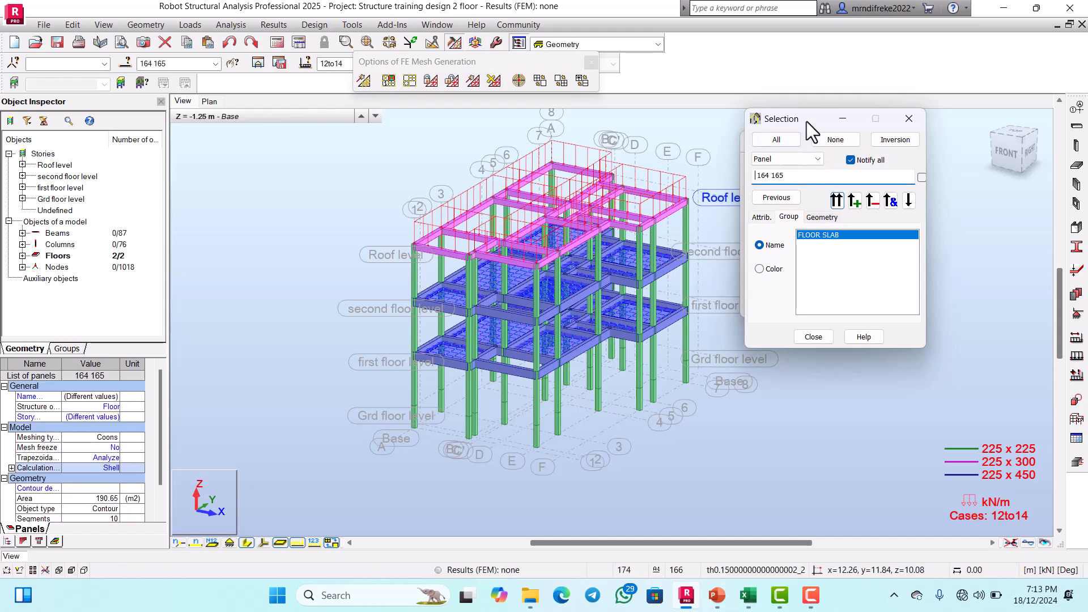
pyautogui.moveTo(808, 119); pyautogui.dragTo(236, 148)
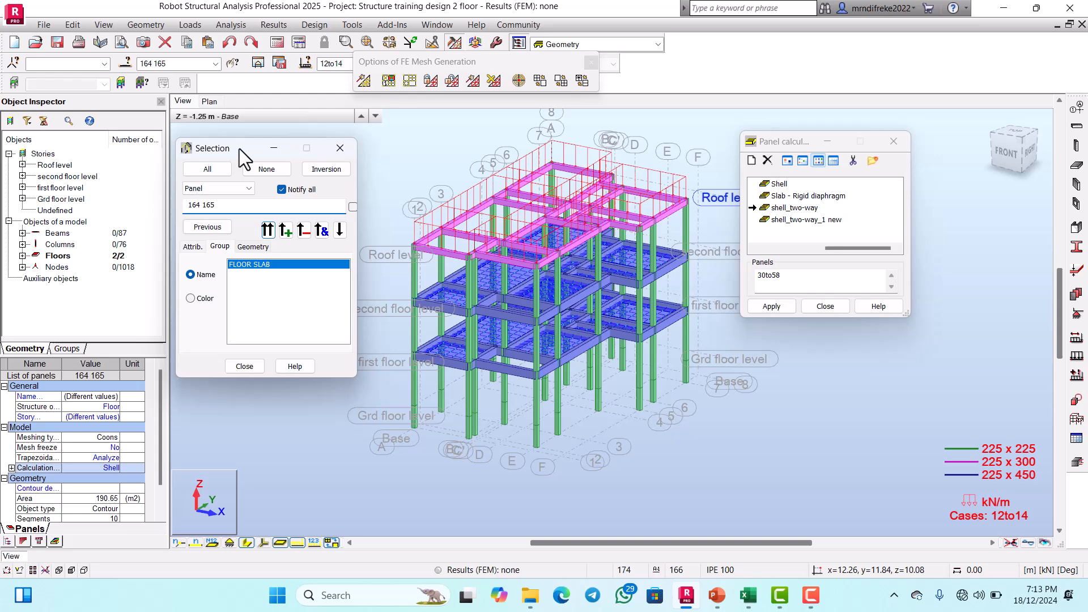
# Step: Apply the shell_two-way calculation model to the selected floor slab panels and close both dialogs
pyautogui.click(801, 208)
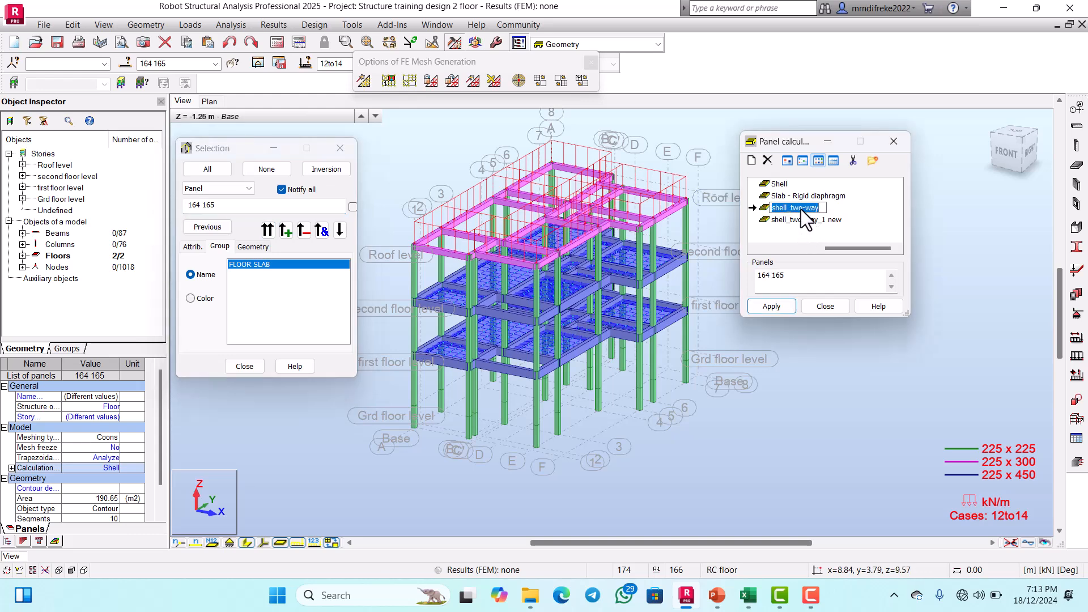
pyautogui.click(860, 209)
pyautogui.click(783, 305)
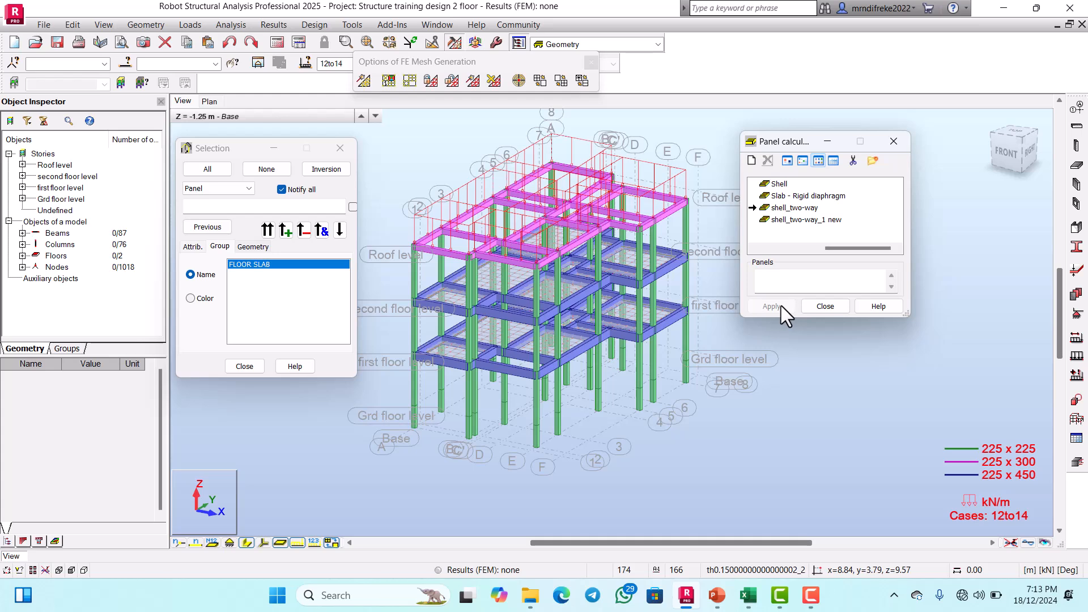
pyautogui.click(828, 307)
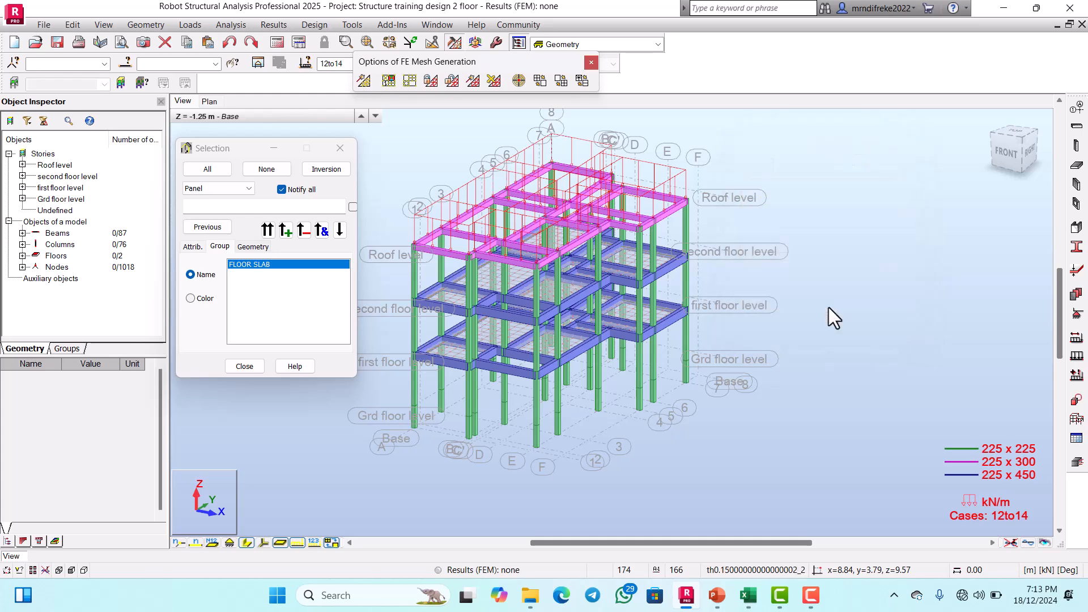
pyautogui.click(254, 366)
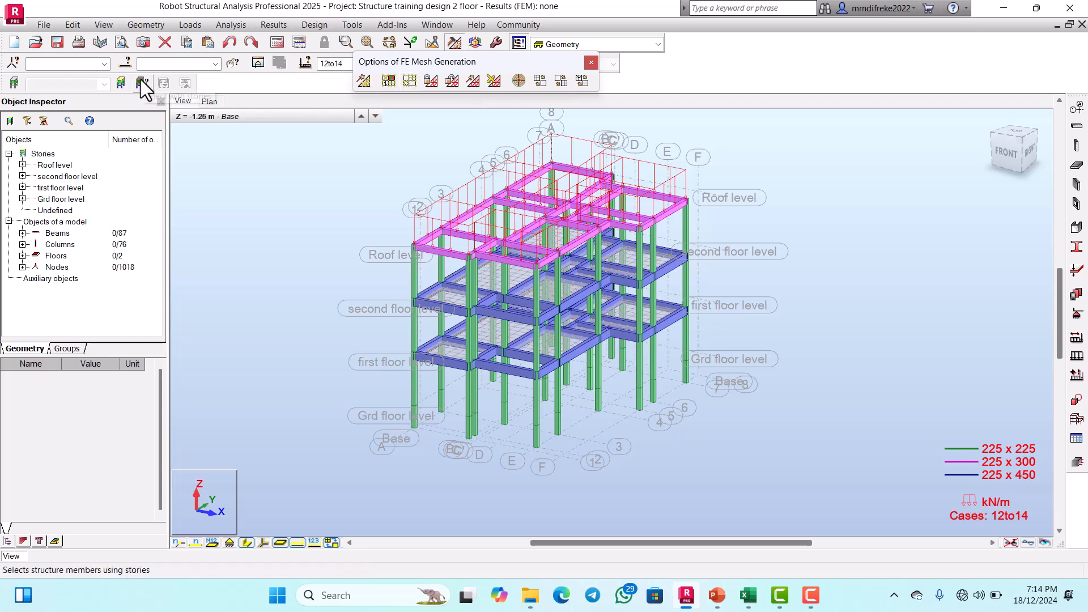
# Step: Reselect the panels of the FLOOR SLAB group for meshing
pyautogui.click(129, 61)
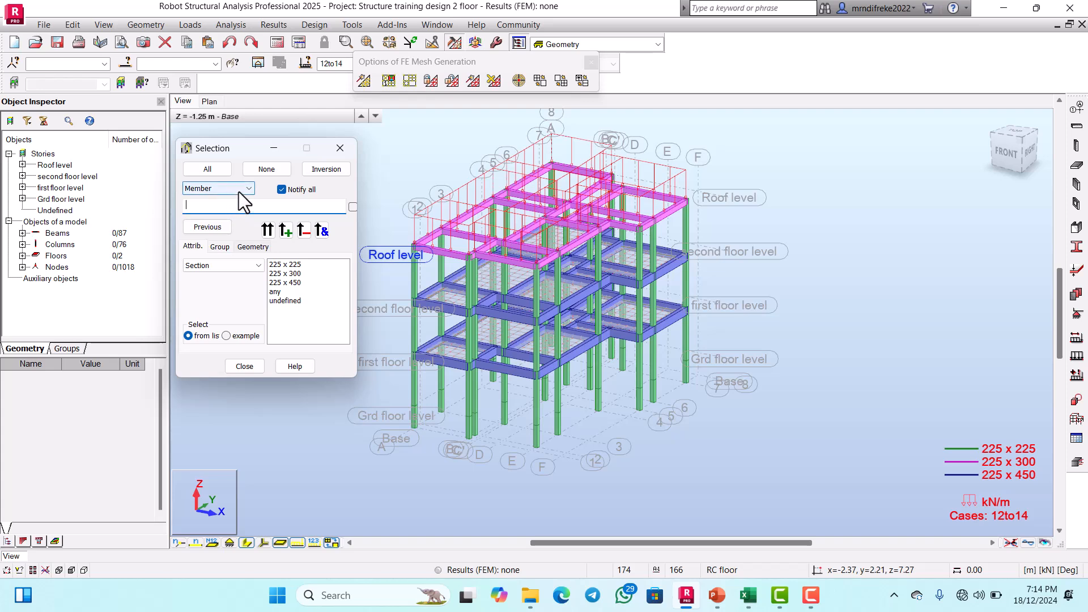
pyautogui.click(238, 190)
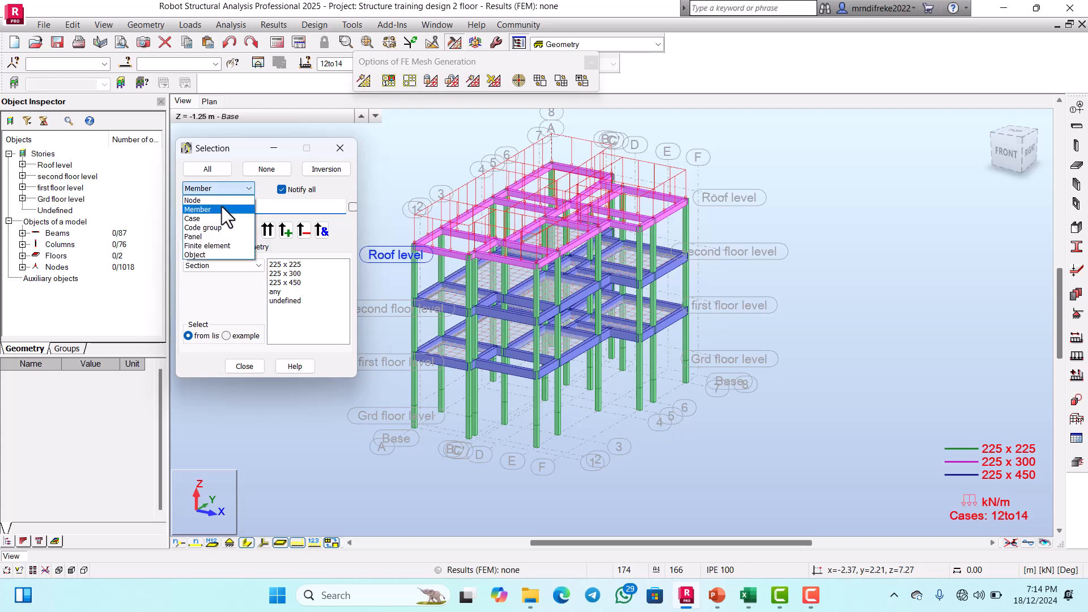
pyautogui.click(213, 236)
pyautogui.click(220, 247)
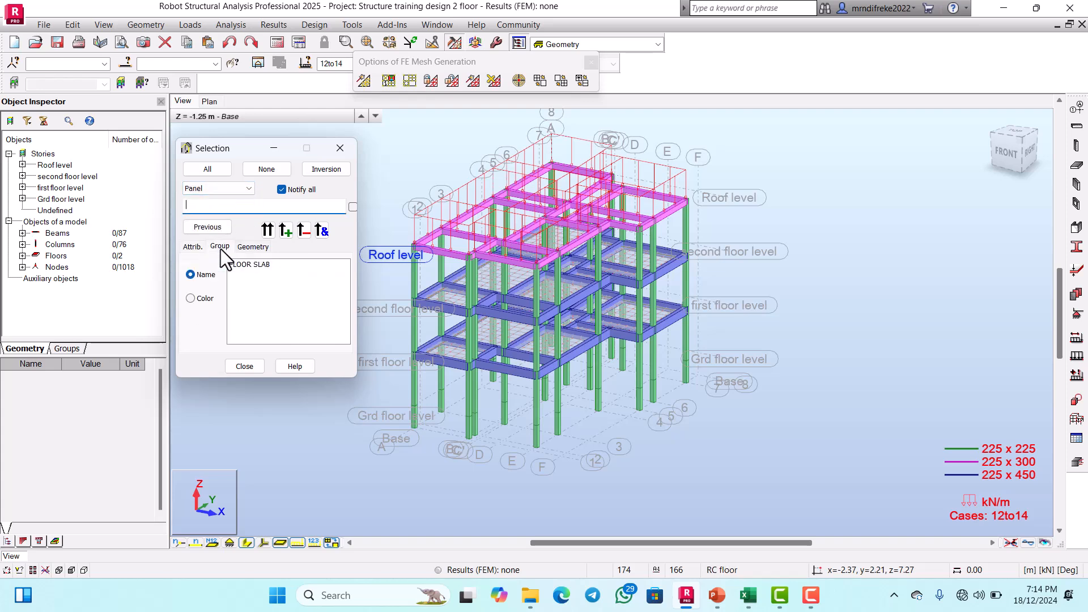
pyautogui.click(253, 267)
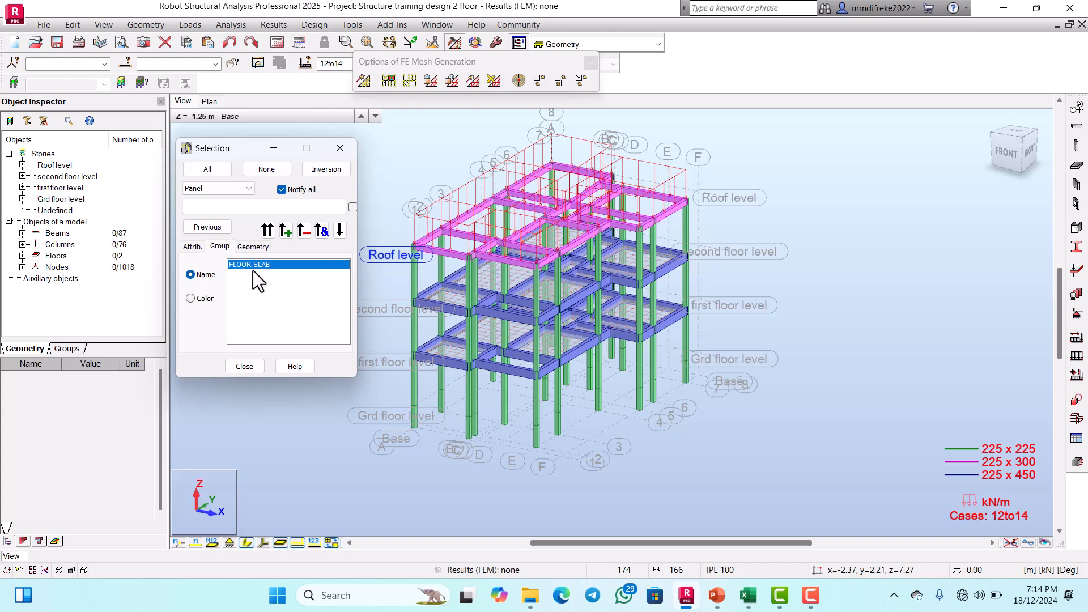
pyautogui.click(268, 230)
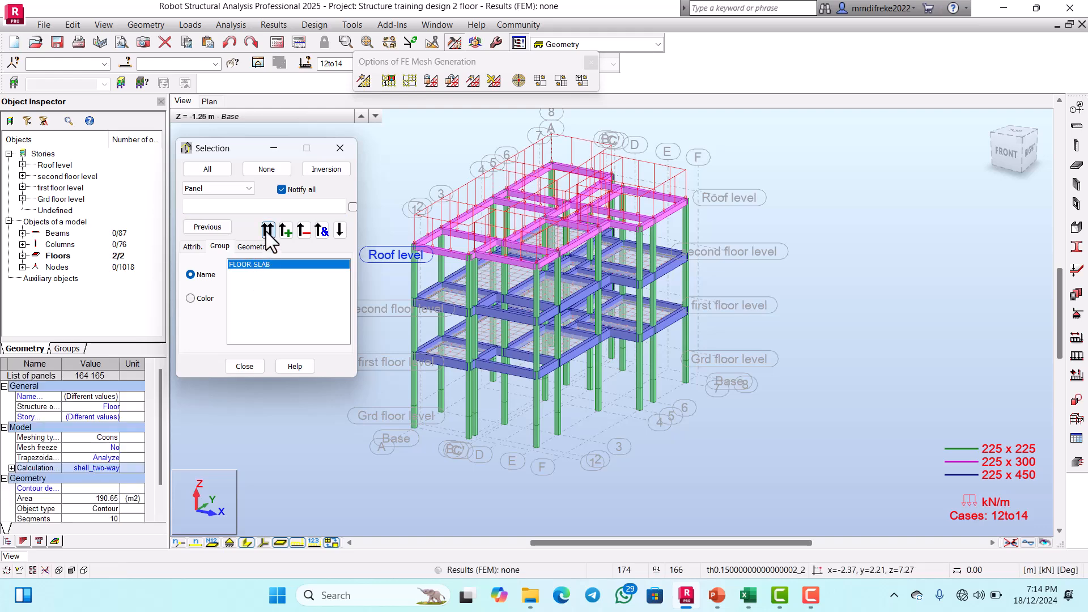
# Step: Open the meshing options for the selected floor slabs and switch to the PowerPoint slides to check the meshing steps
pyautogui.click(409, 82)
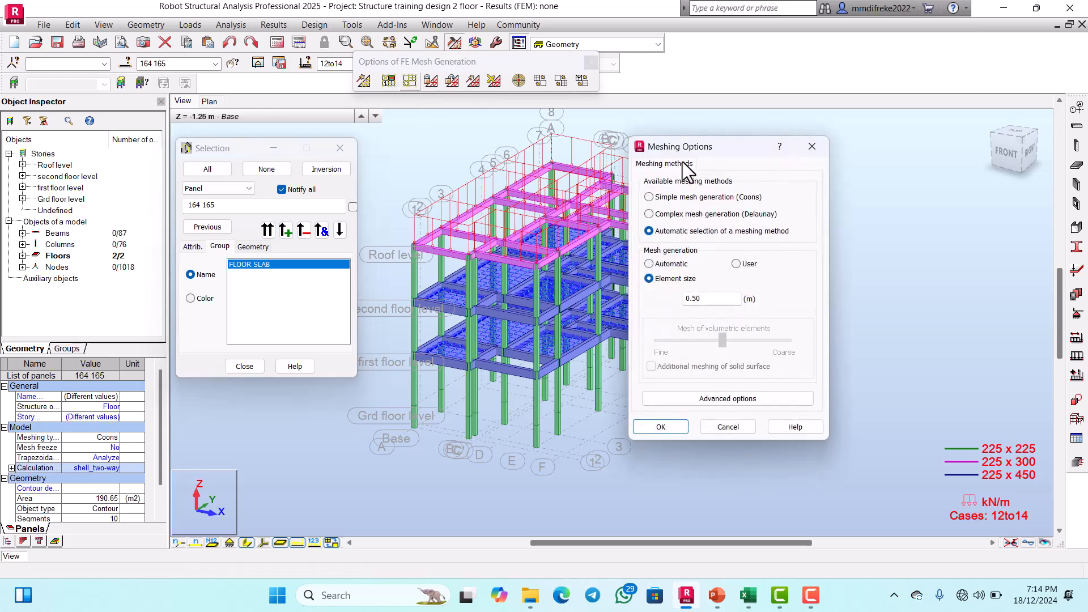
pyautogui.moveTo(687, 147); pyautogui.dragTo(691, 101)
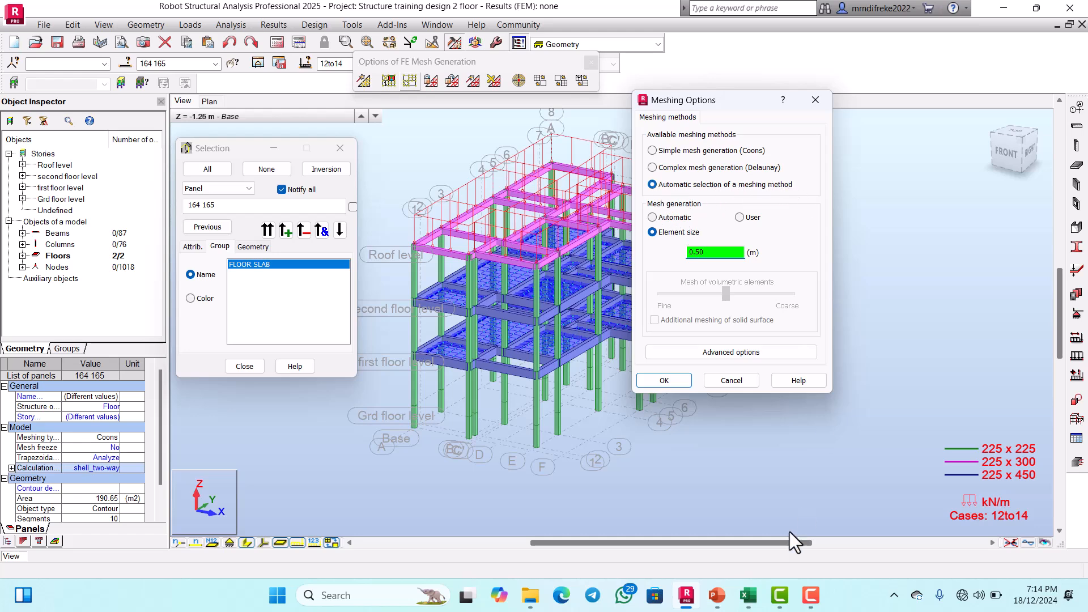
pyautogui.click(717, 601)
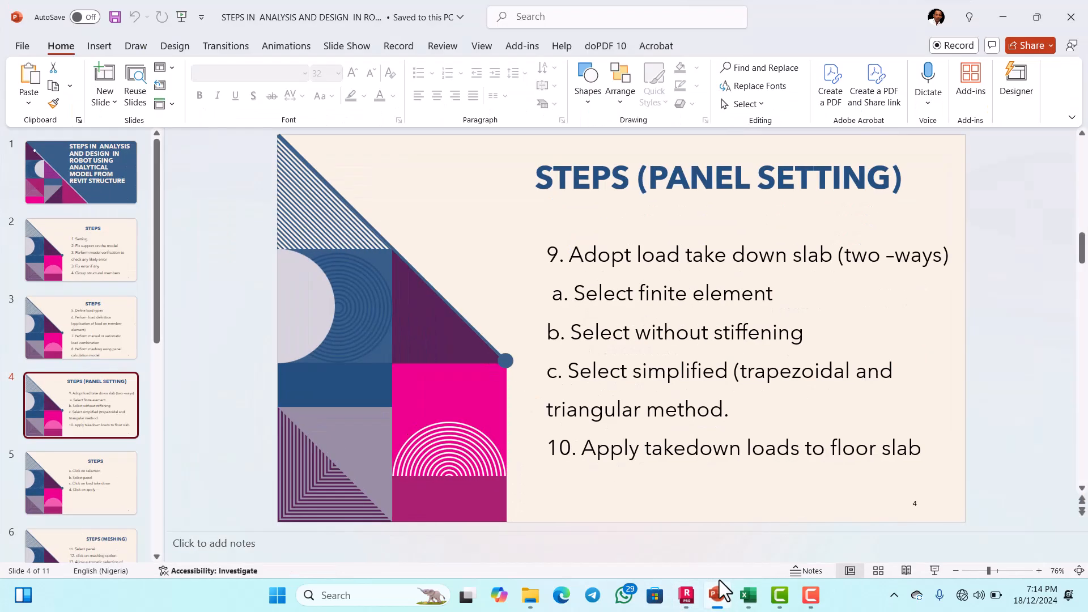
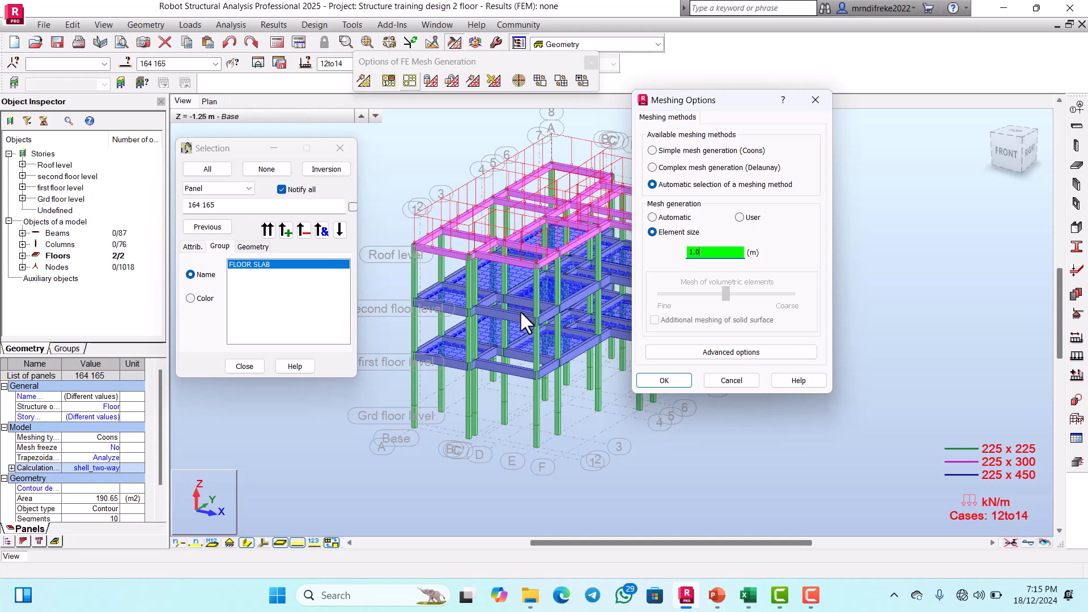
# Step: Accept the automatic meshing method with a 1.0 m element size, generate the floor slabs' local mesh, and clear the selection
pyautogui.click(663, 380)
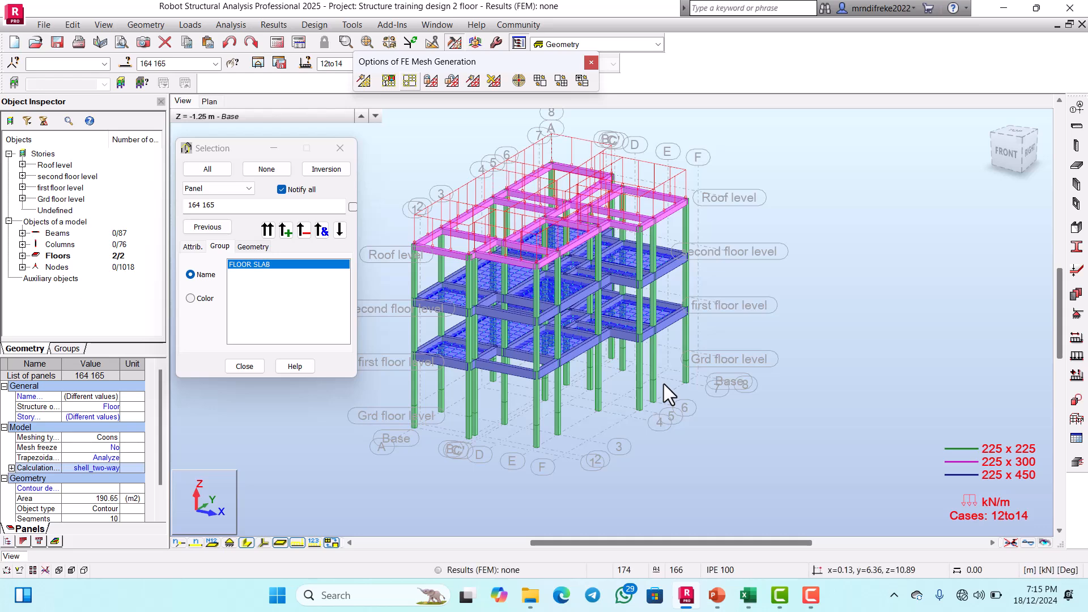
pyautogui.click(473, 83)
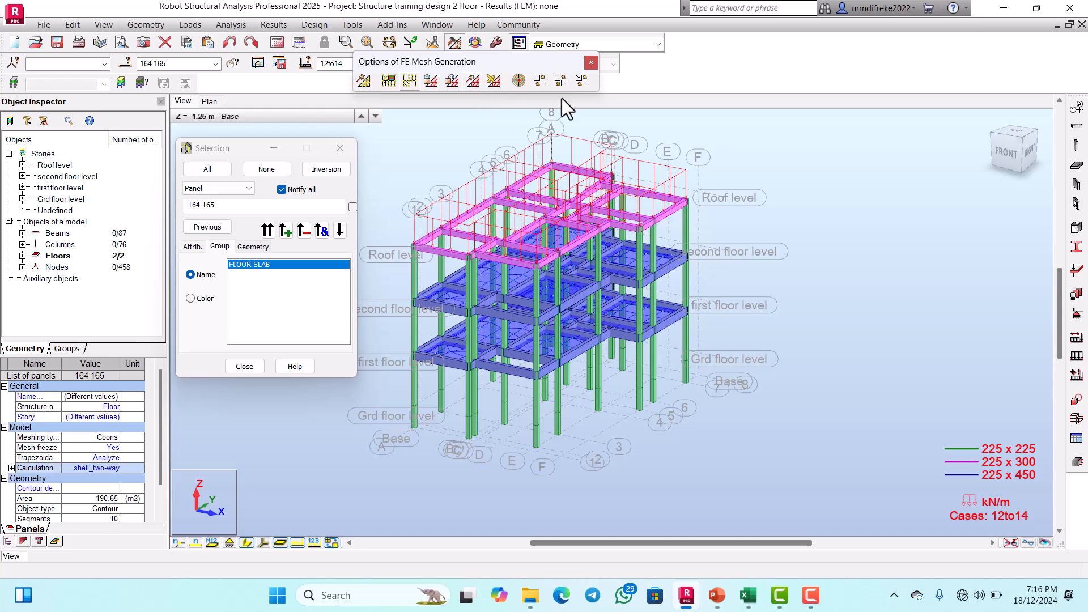
pyautogui.click(590, 62)
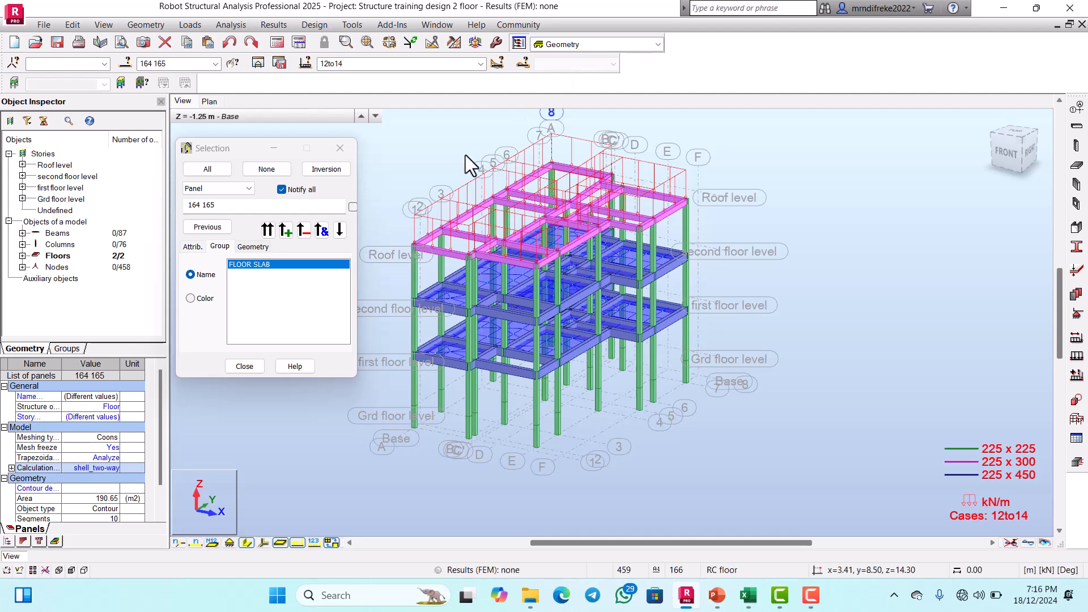
pyautogui.click(340, 148)
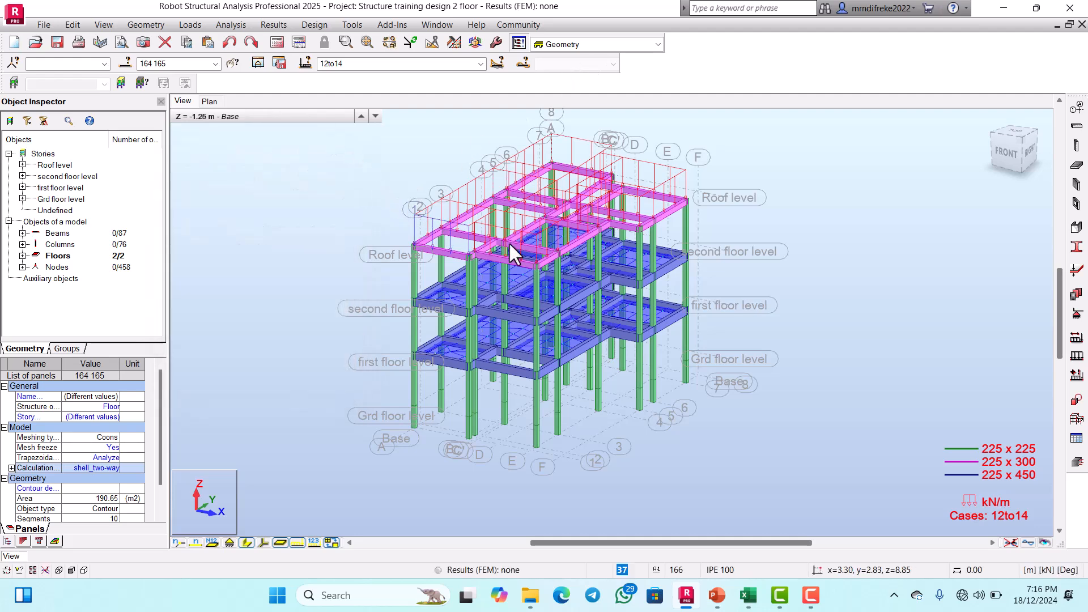
pyautogui.click(859, 320)
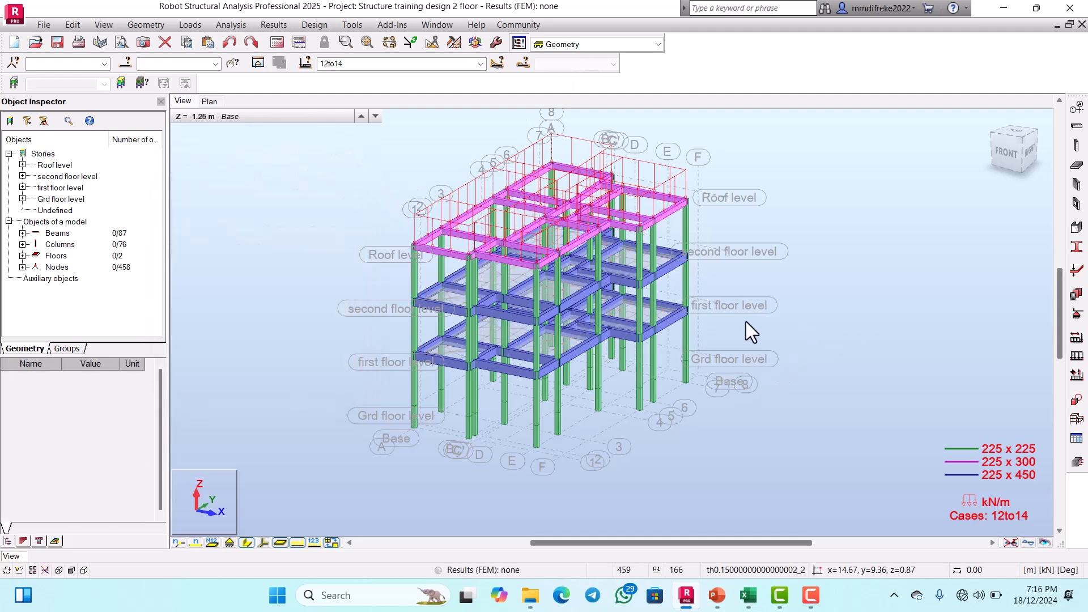
pyautogui.scroll(7, 583, 343)
pyautogui.scroll(-11, 672, 284)
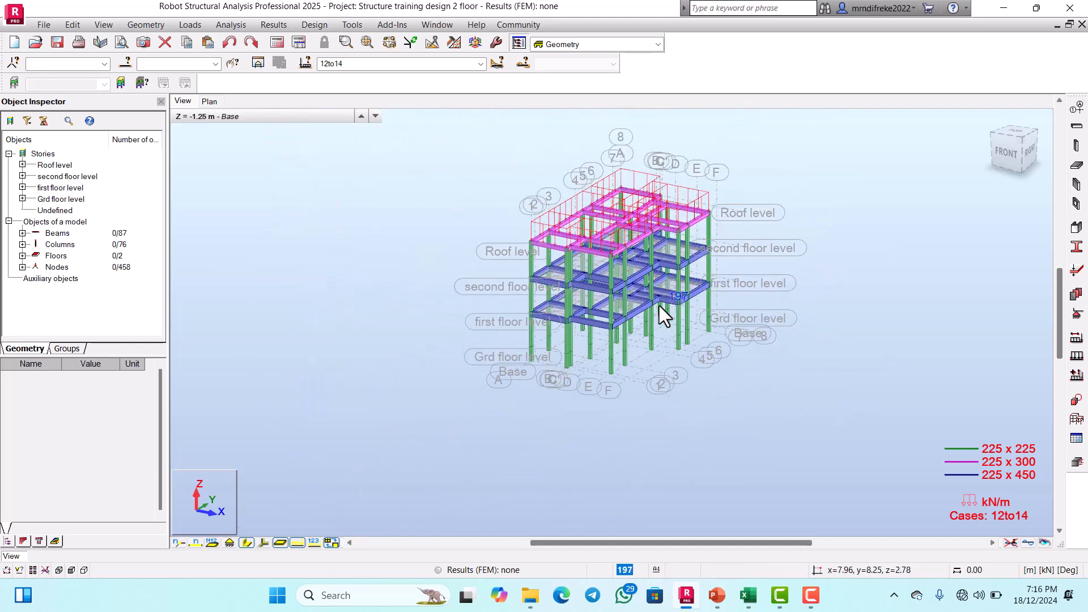
pyautogui.scroll(4, 624, 312)
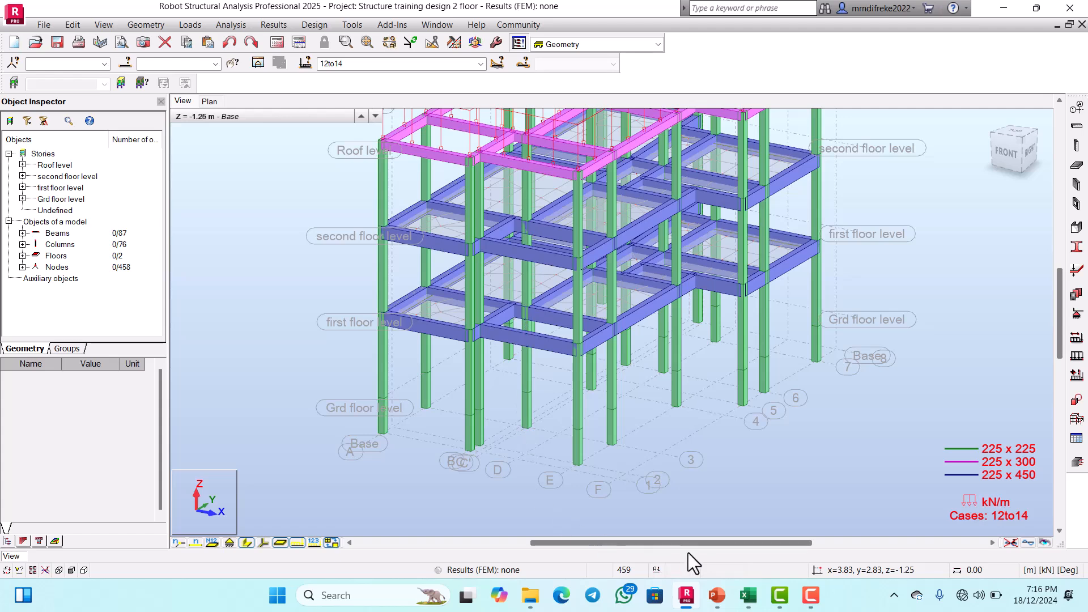
# Step: Switch to the PowerPoint slides and read the verification steps that follow the meshing slide
pyautogui.click(721, 595)
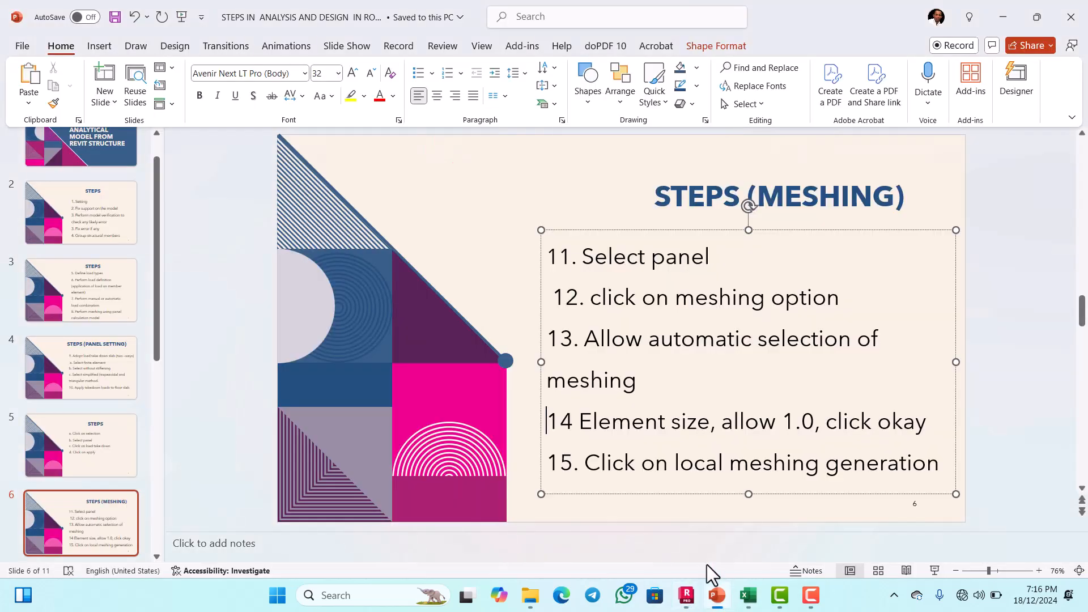
pyautogui.click(117, 445)
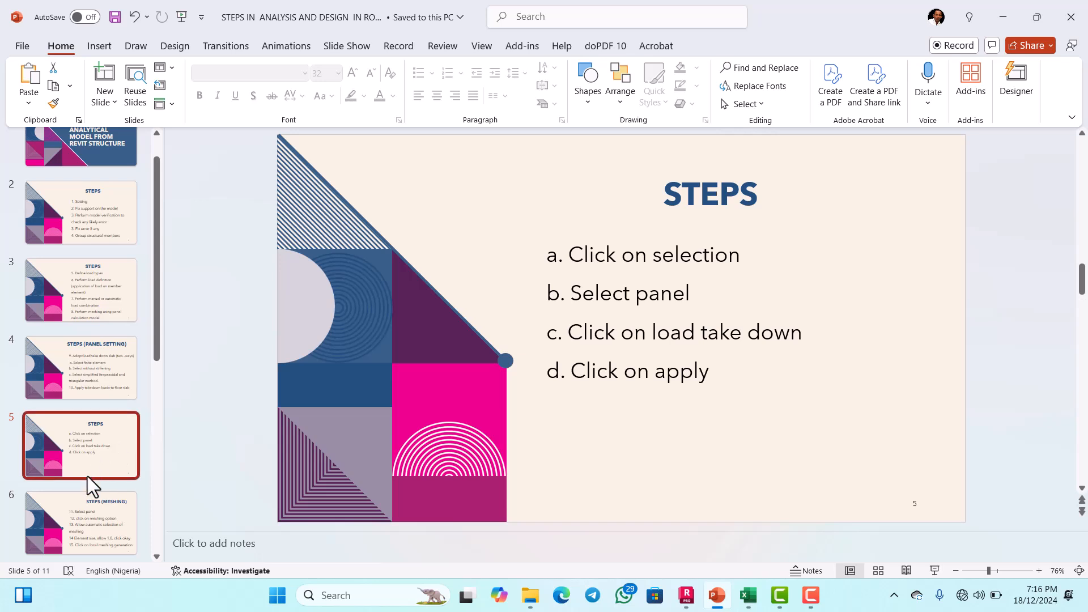
pyautogui.click(92, 510)
pyautogui.scroll(-3, 100, 417)
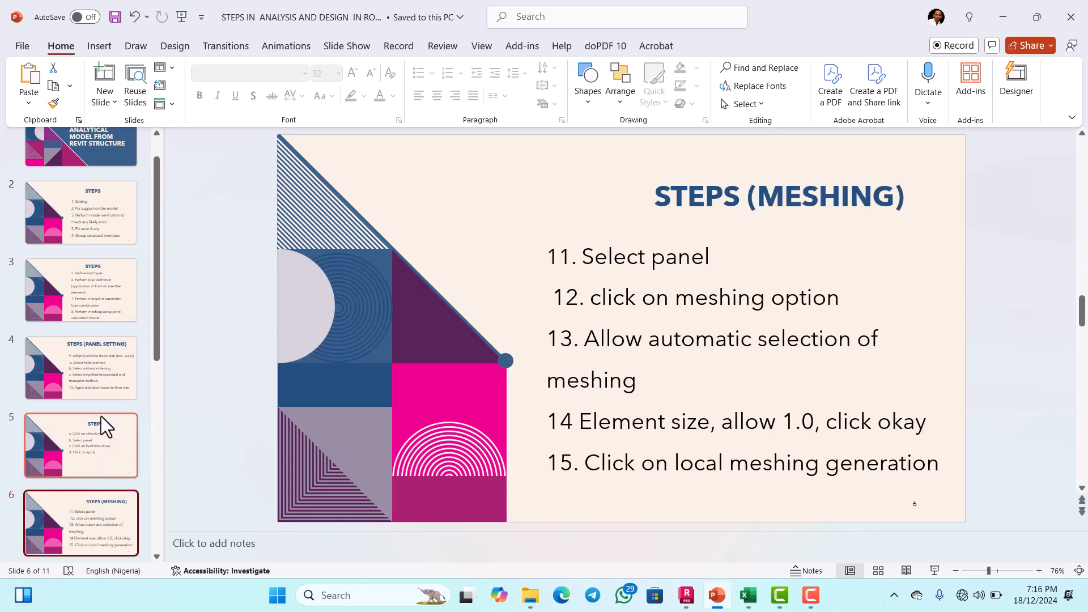
pyautogui.click(100, 444)
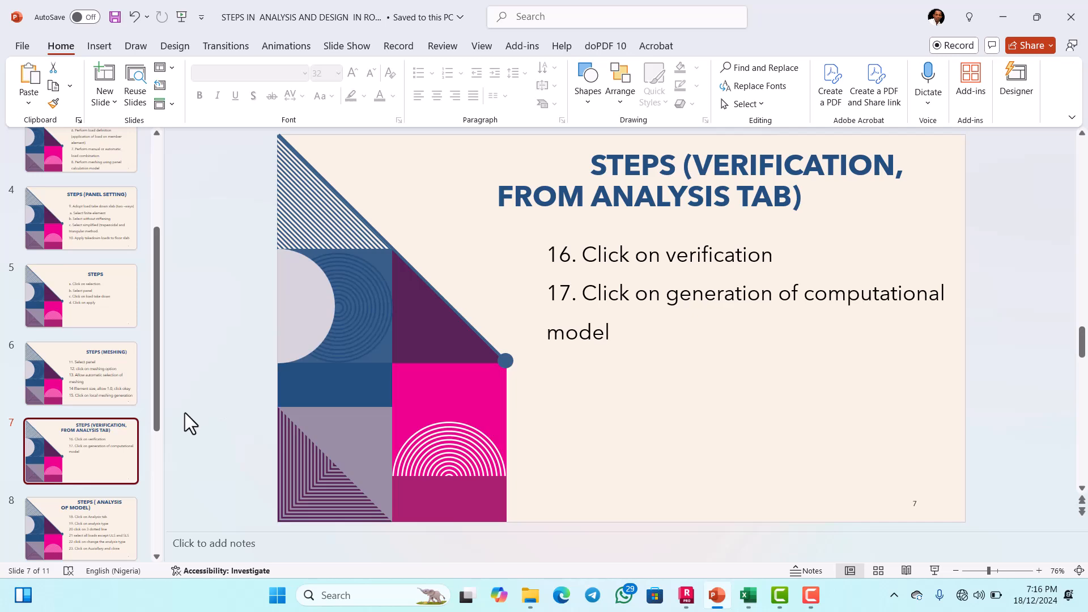
# Step: Switch back to Robot Structural Analysis, run the structure verification, and close its report
pyautogui.click(698, 598)
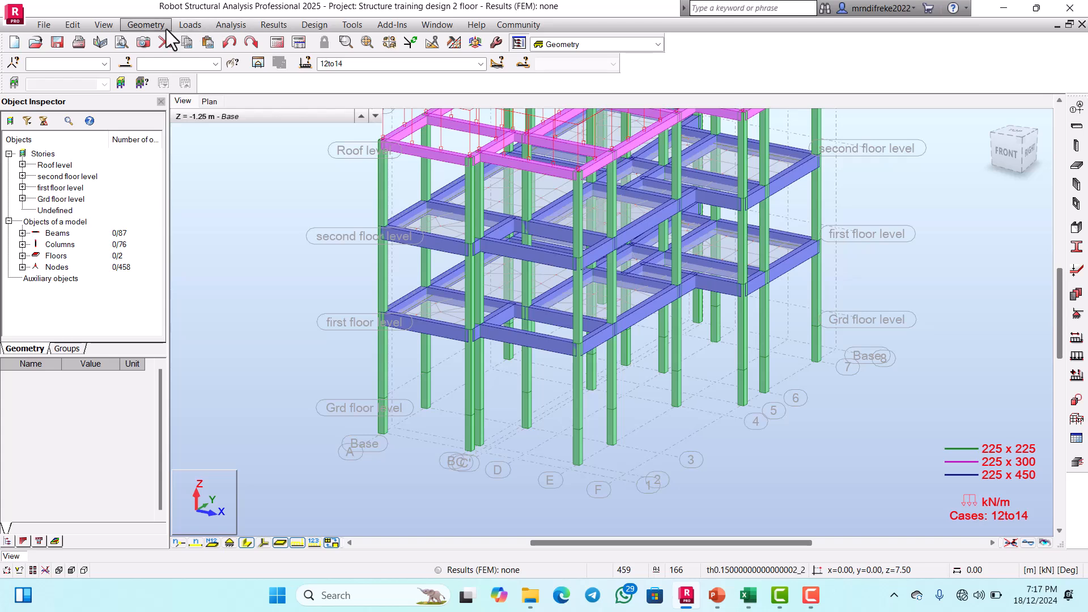
pyautogui.click(229, 24)
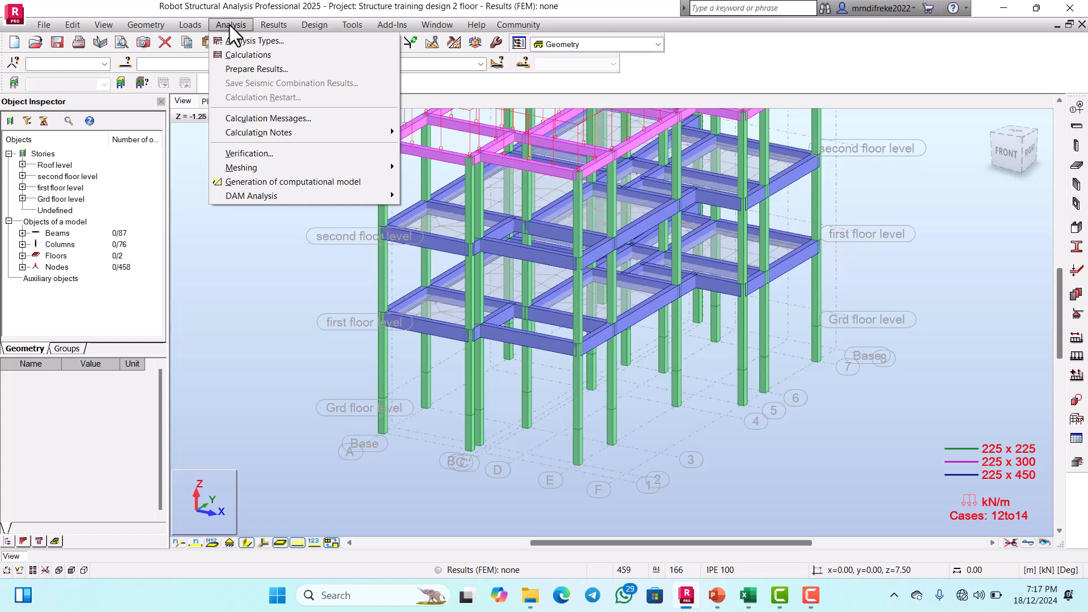
pyautogui.click(244, 153)
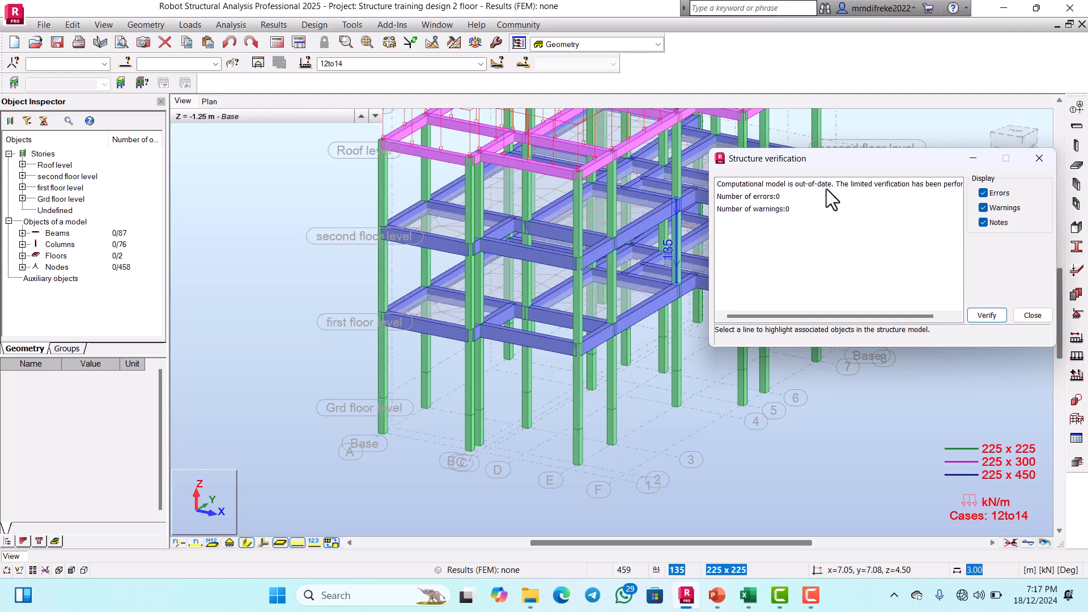
pyautogui.click(1029, 315)
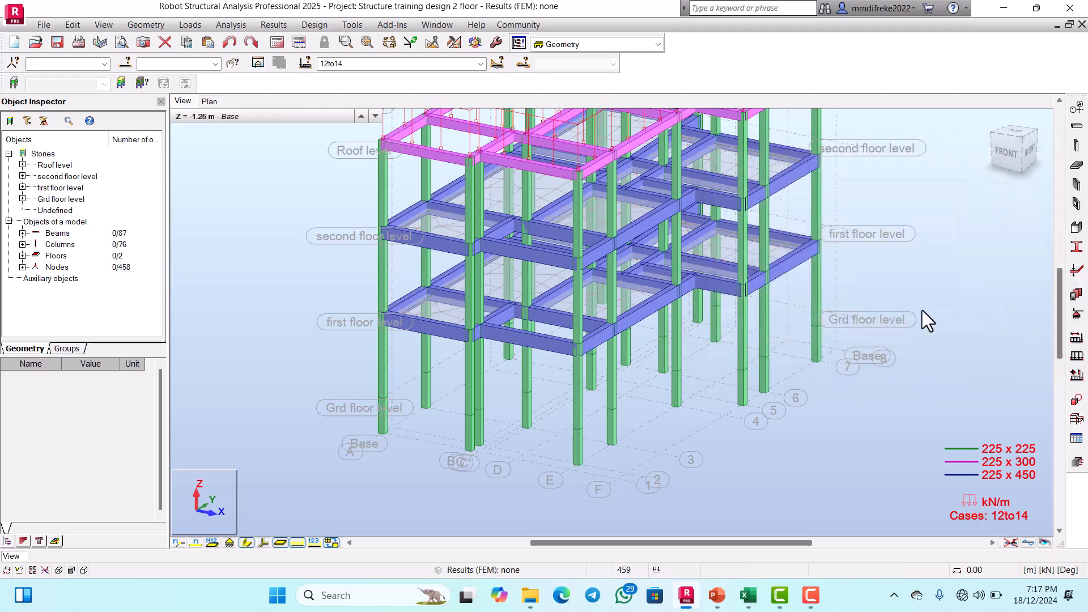
# Step: Generate the computational model, then verify the structure again and close the report
pyautogui.click(236, 25)
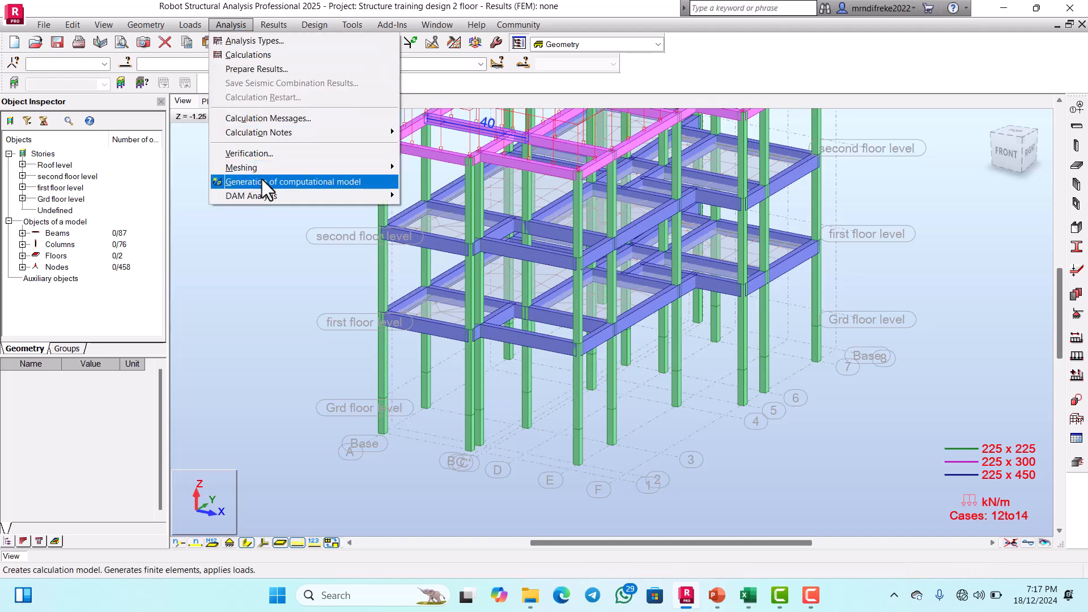
pyautogui.click(301, 183)
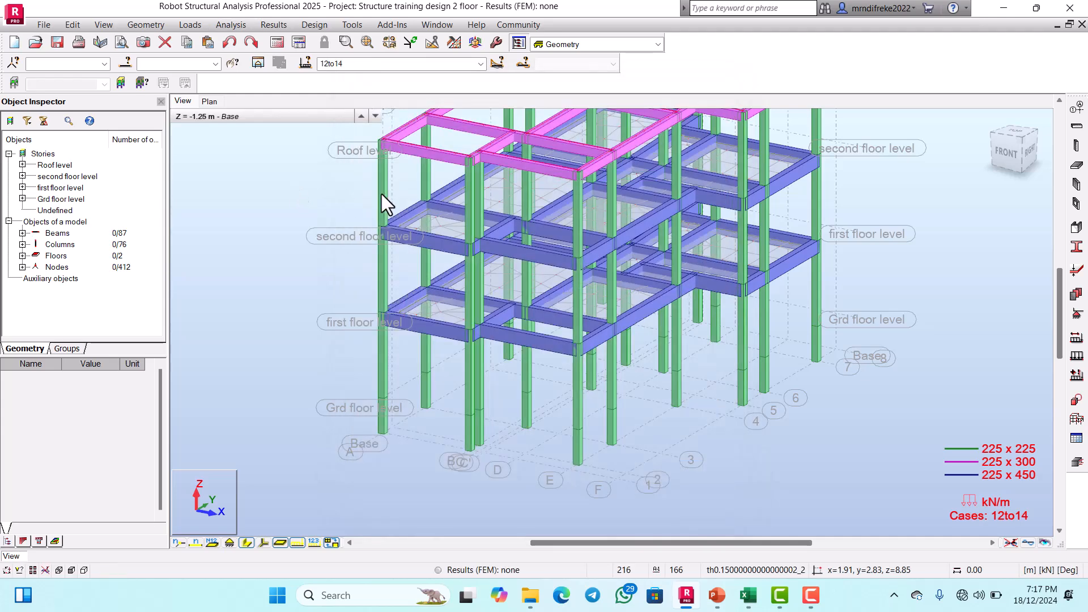
pyautogui.click(248, 26)
pyautogui.click(252, 152)
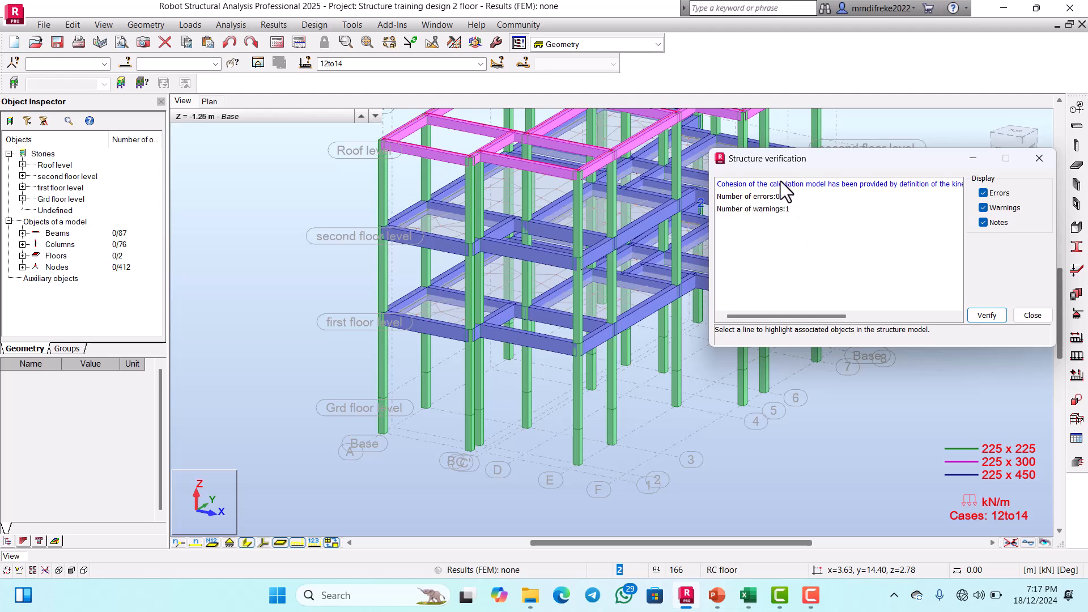
pyautogui.click(1023, 315)
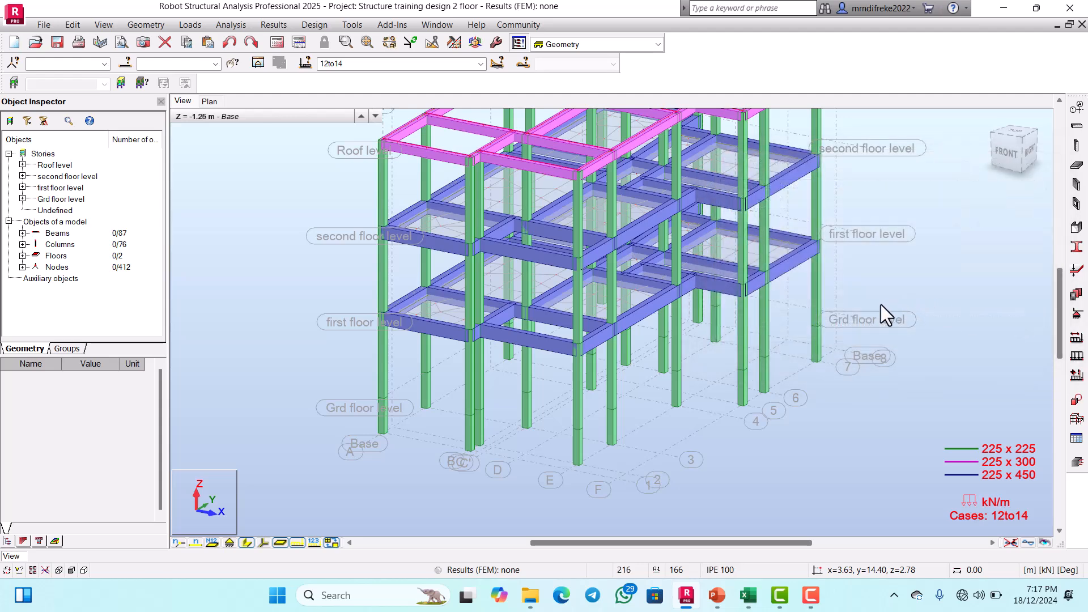
# Step: Read the Analysis of Model steps in the PowerPoint slides and return to Robot Structural Analysis
pyautogui.click(718, 596)
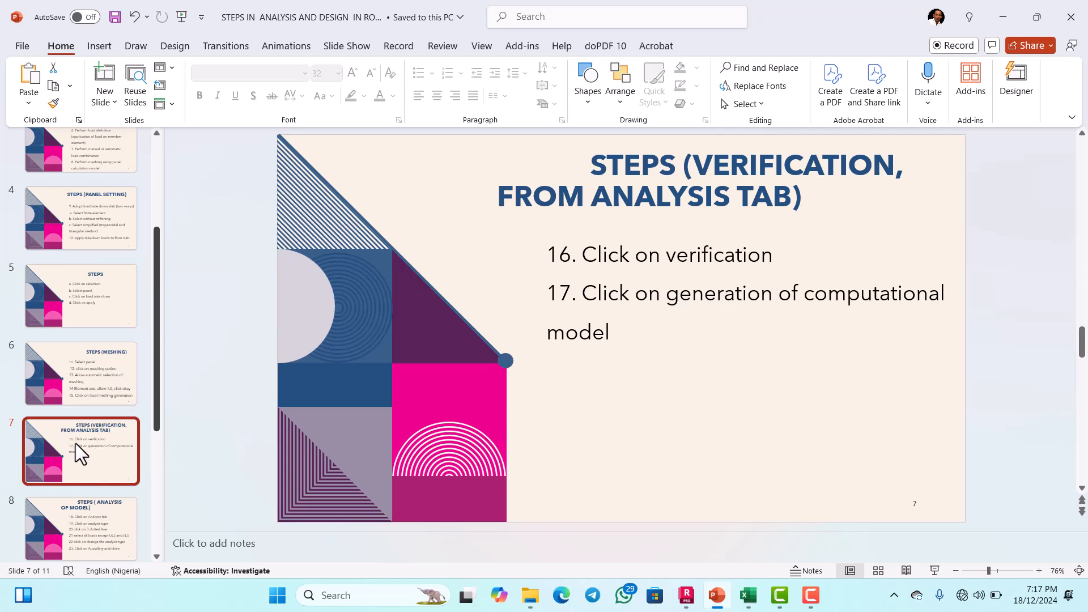
pyautogui.click(73, 508)
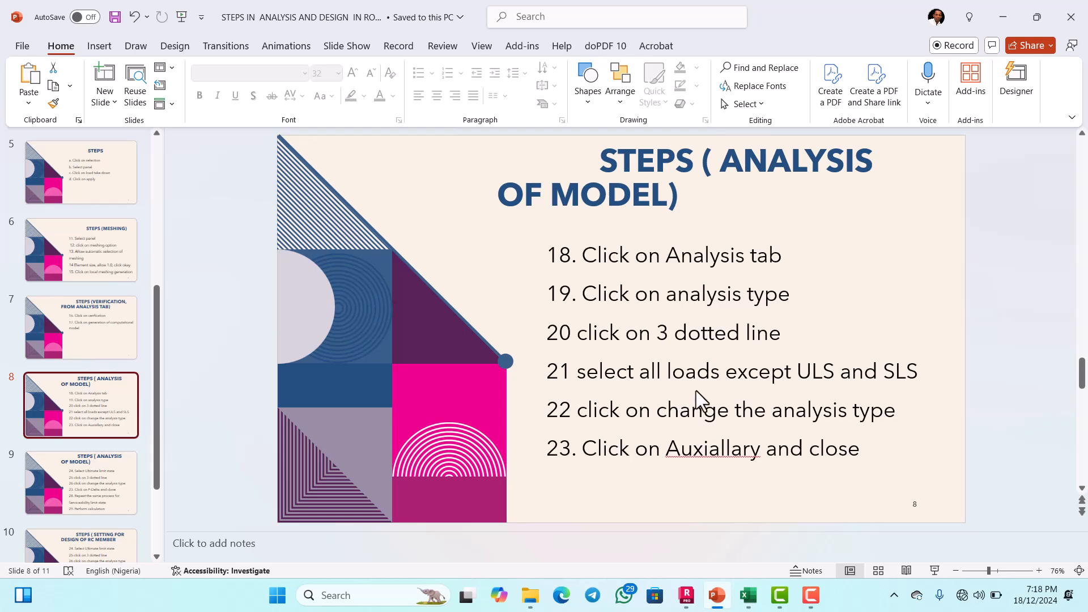
pyautogui.click(686, 595)
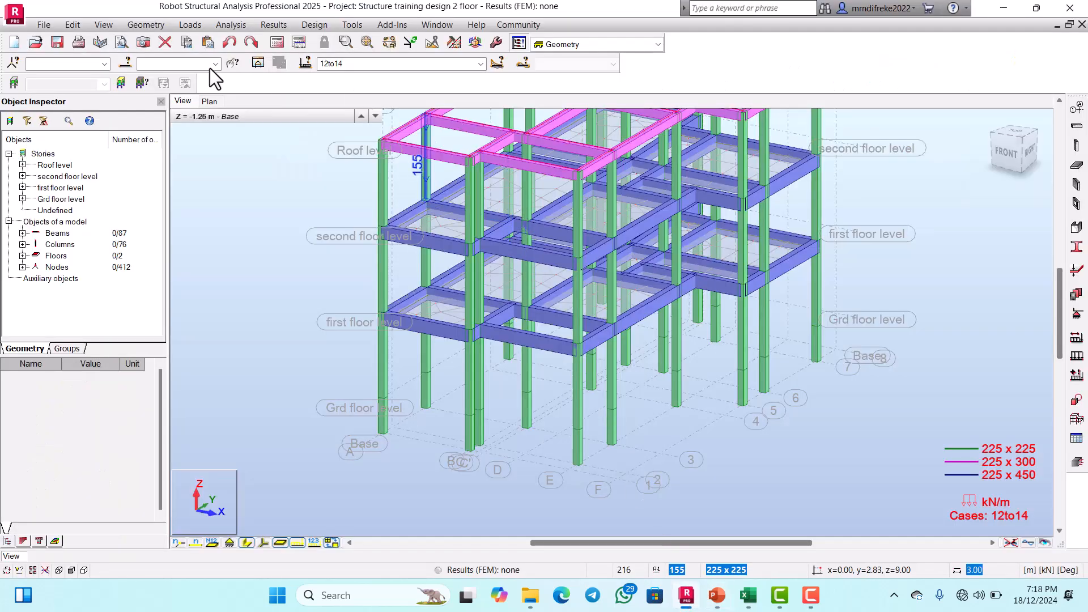
# Step: Open the analysis types settings and move the dialog clear of the object list
pyautogui.click(230, 25)
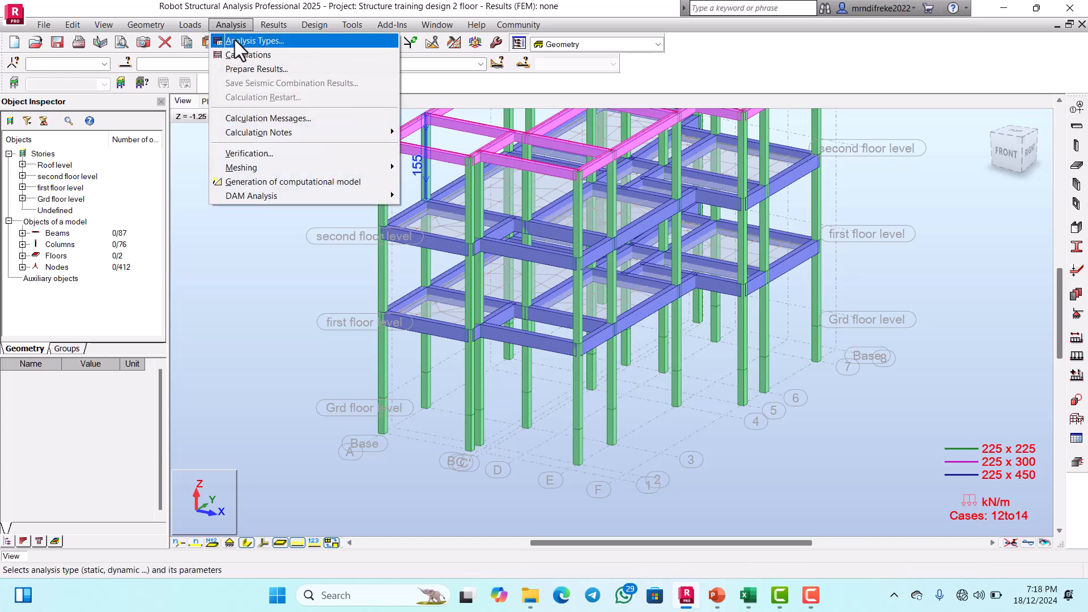
pyautogui.click(235, 41)
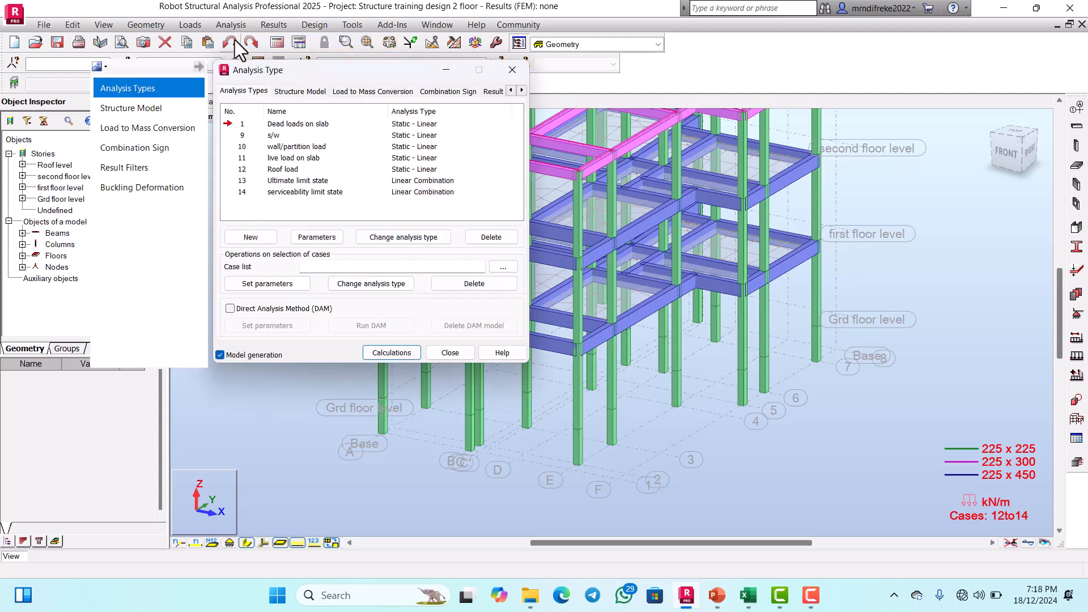
pyautogui.moveTo(332, 67); pyautogui.dragTo(513, 105)
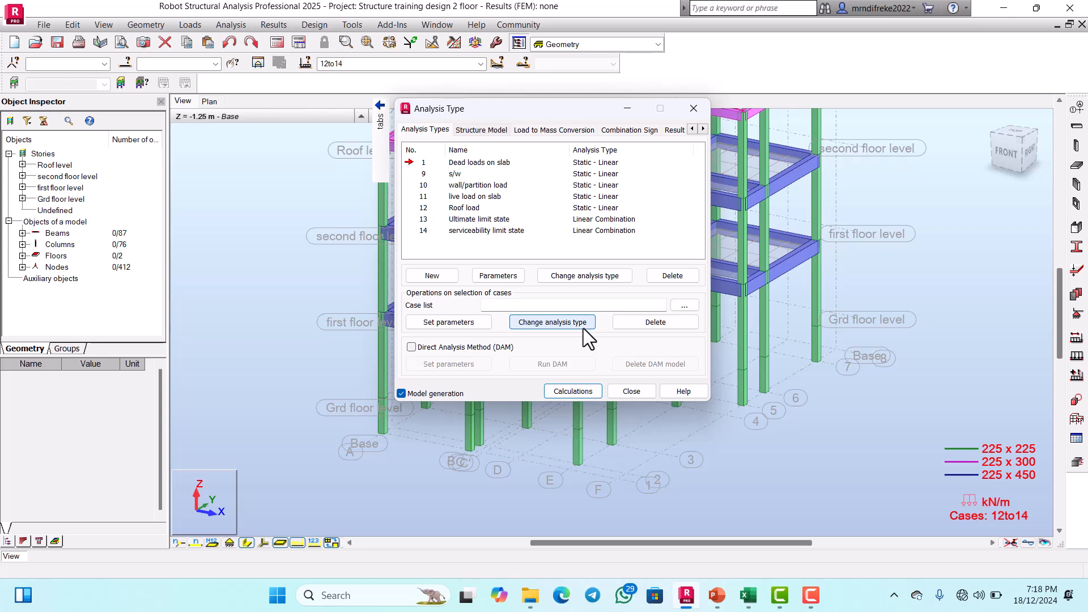
pyautogui.click(689, 307)
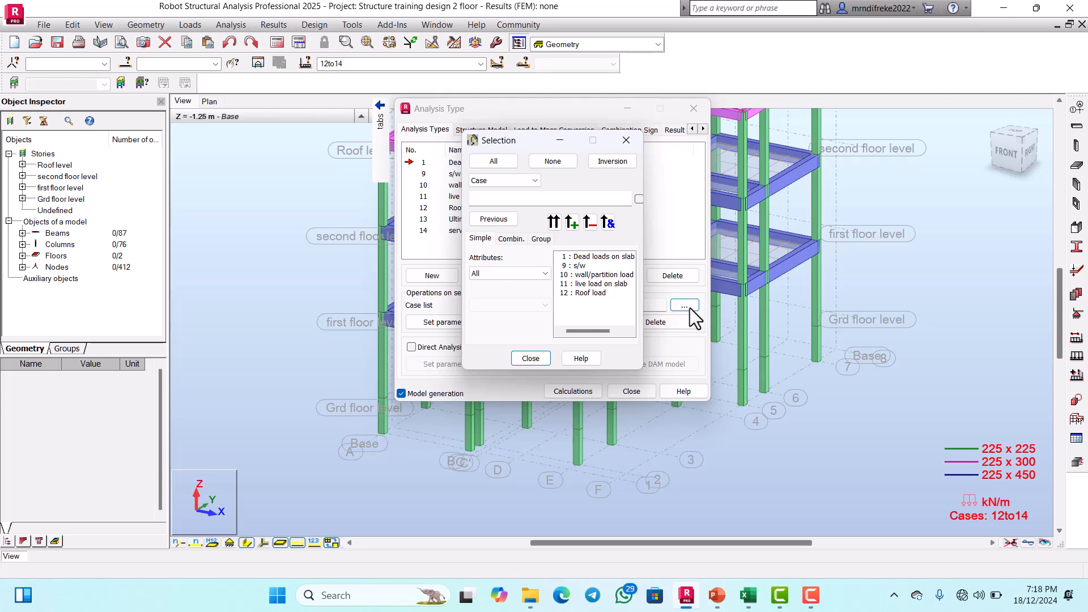
pyautogui.click(595, 258)
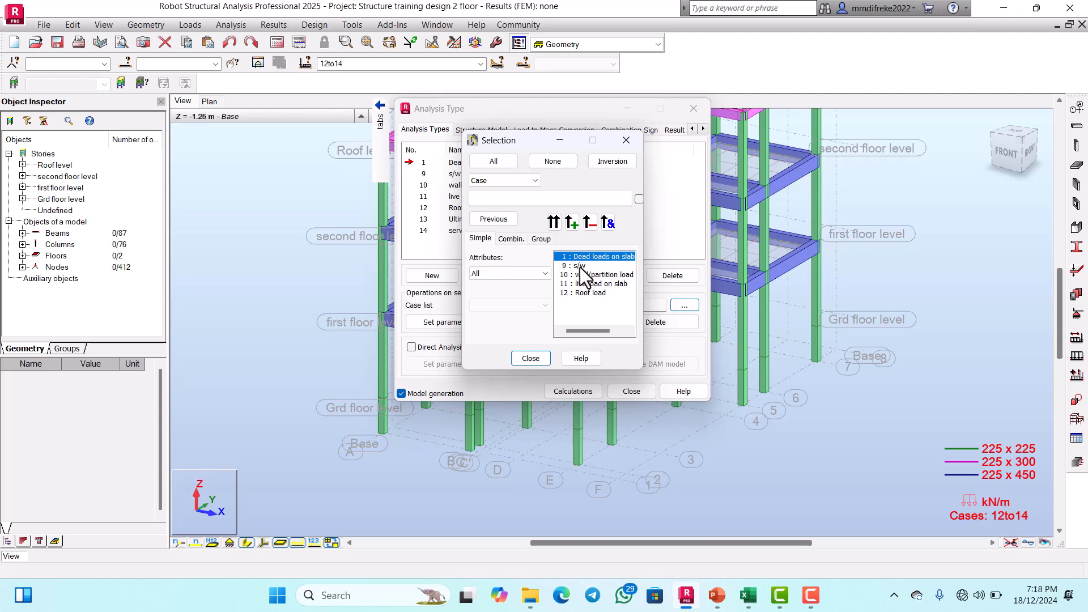
pyautogui.keyDown('ctrl'); pyautogui.click(581, 266); pyautogui.keyUp('ctrl')
pyautogui.keyDown('ctrl'); pyautogui.click(594, 274); pyautogui.keyUp('ctrl')
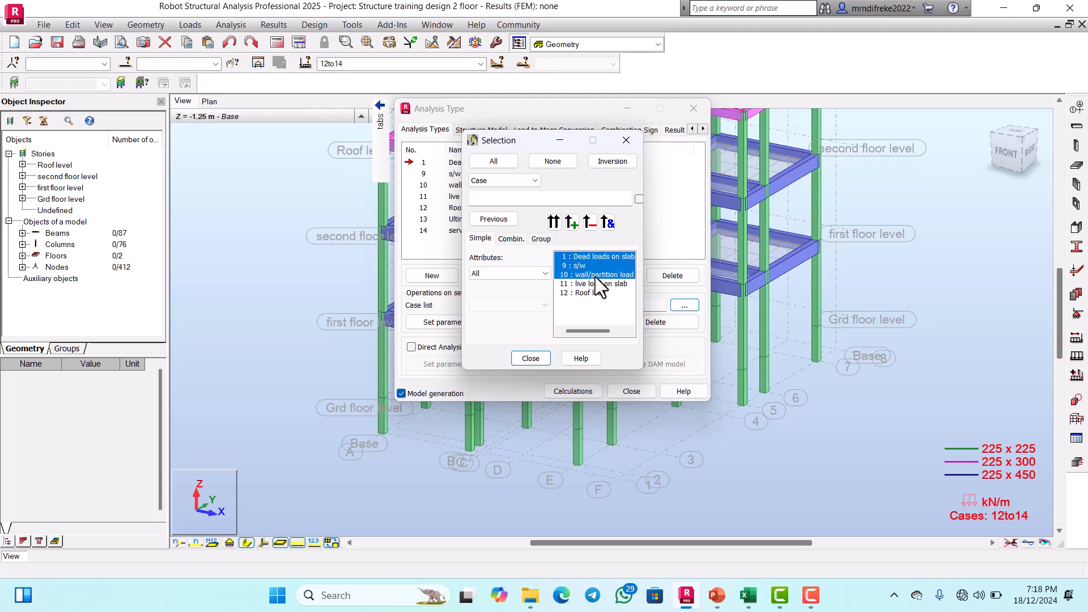
pyautogui.keyDown('ctrl'); pyautogui.click(598, 284); pyautogui.keyUp('ctrl')
pyautogui.keyDown('ctrl'); pyautogui.click(599, 293); pyautogui.keyUp('ctrl')
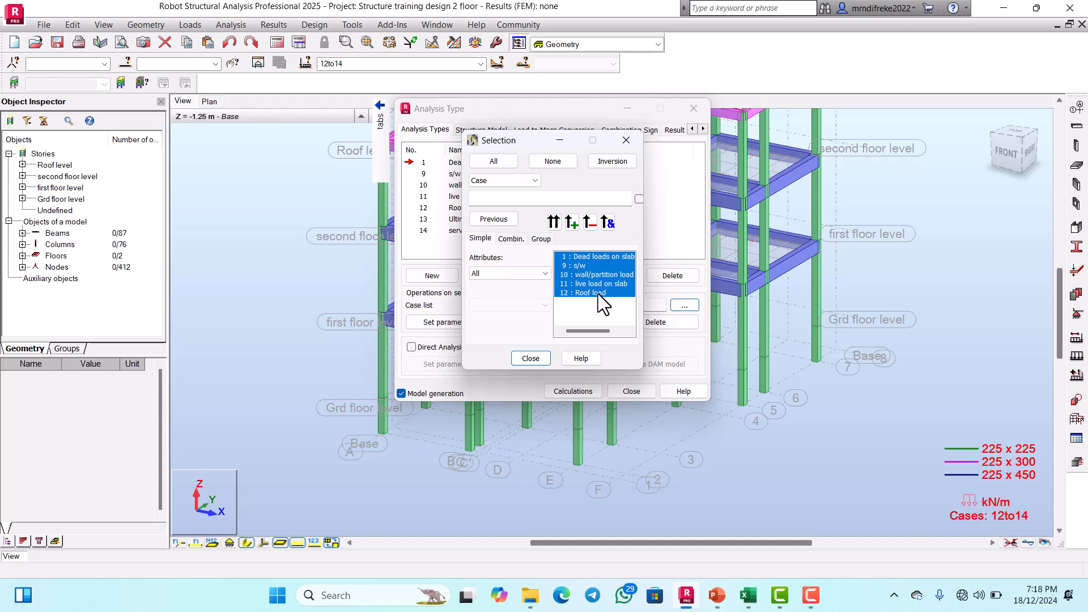
pyautogui.click(536, 358)
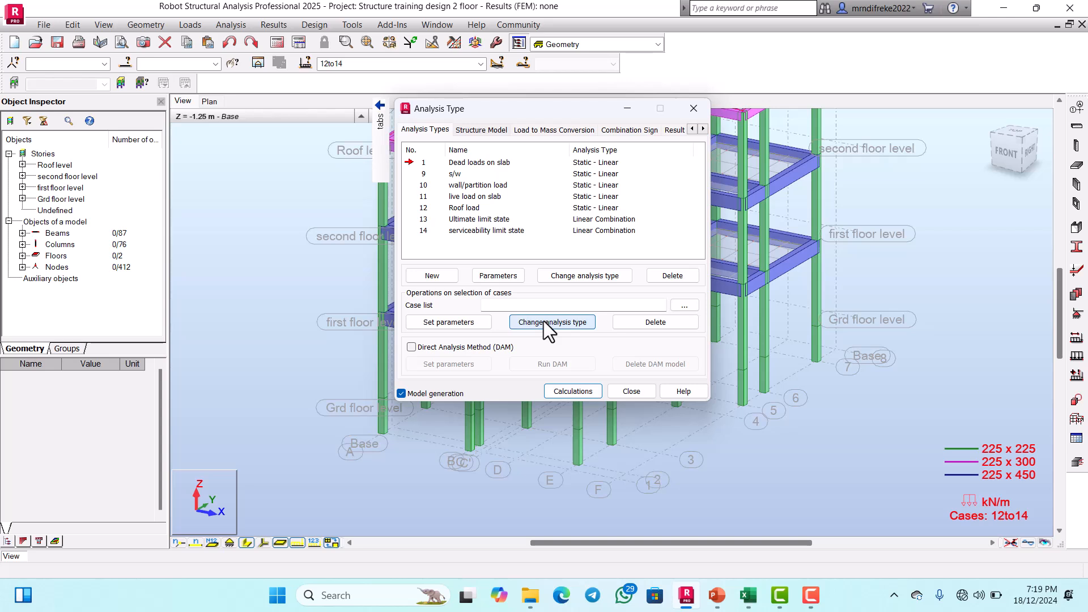
# Step: Select simple load cases 1 and 9 to 12 for a group operation and change their analysis type to Auxiliary
pyautogui.click(683, 304)
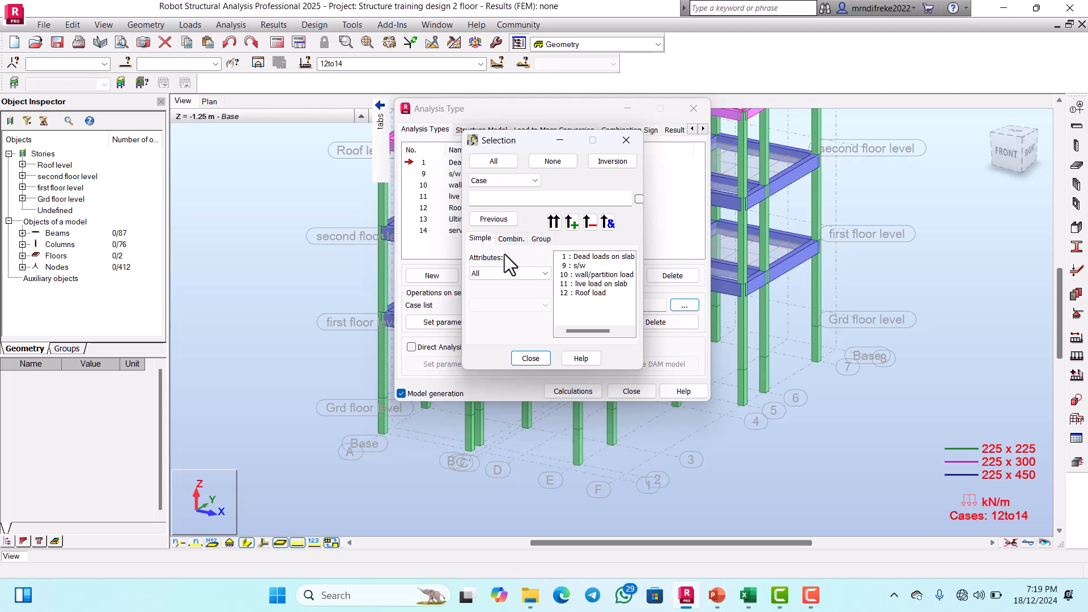
pyautogui.click(540, 239)
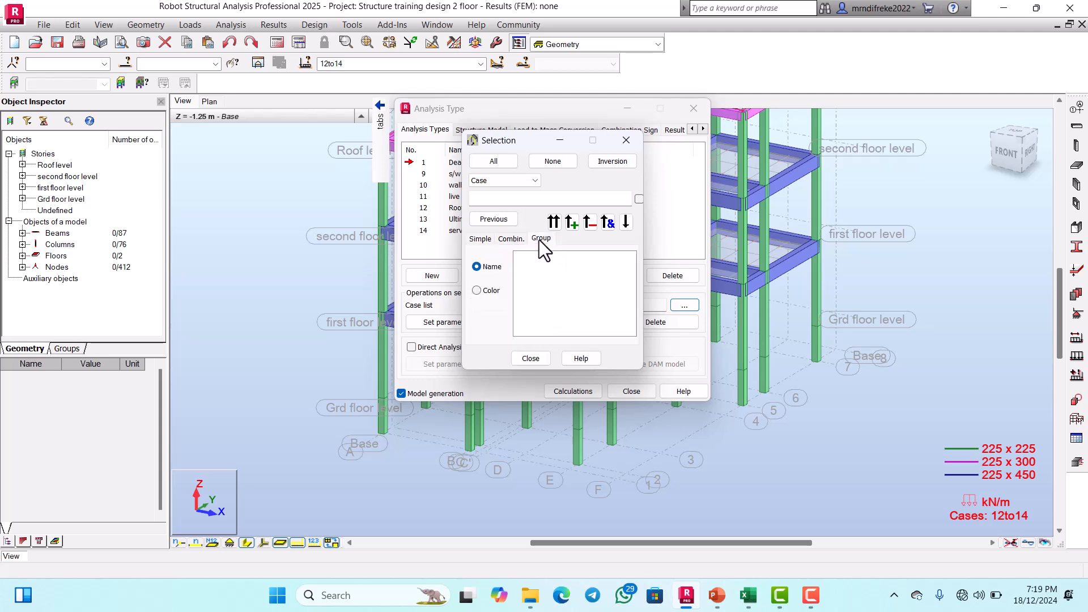
pyautogui.click(488, 238)
pyautogui.click(592, 259)
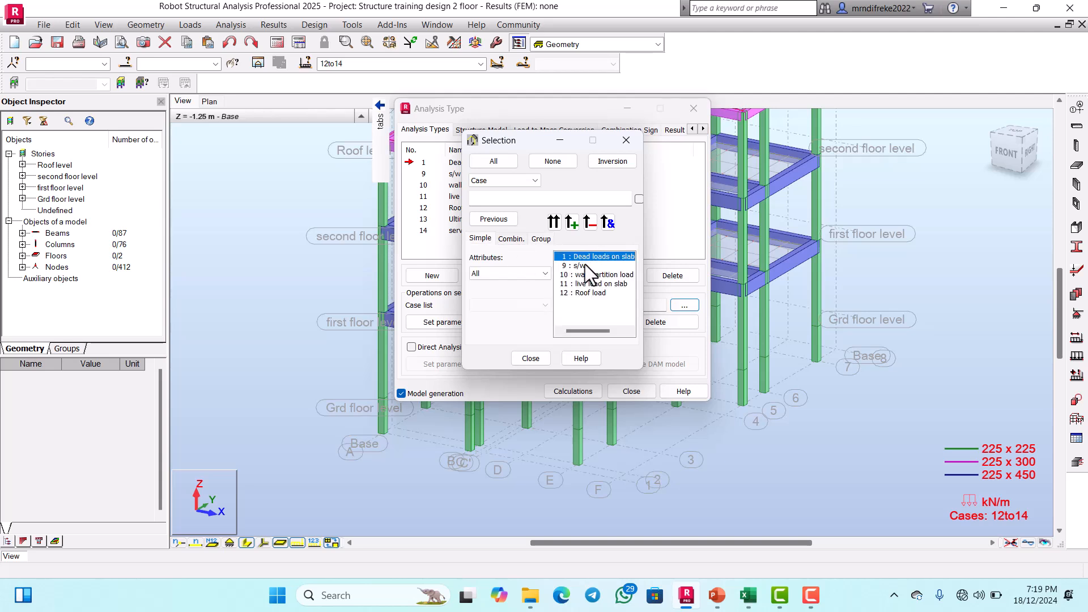
pyautogui.keyDown('ctrl'); pyautogui.click(587, 264); pyautogui.keyUp('ctrl')
pyautogui.keyDown('ctrl'); pyautogui.click(590, 274); pyautogui.keyUp('ctrl')
pyautogui.keyDown('ctrl'); pyautogui.click(591, 282); pyautogui.keyUp('ctrl')
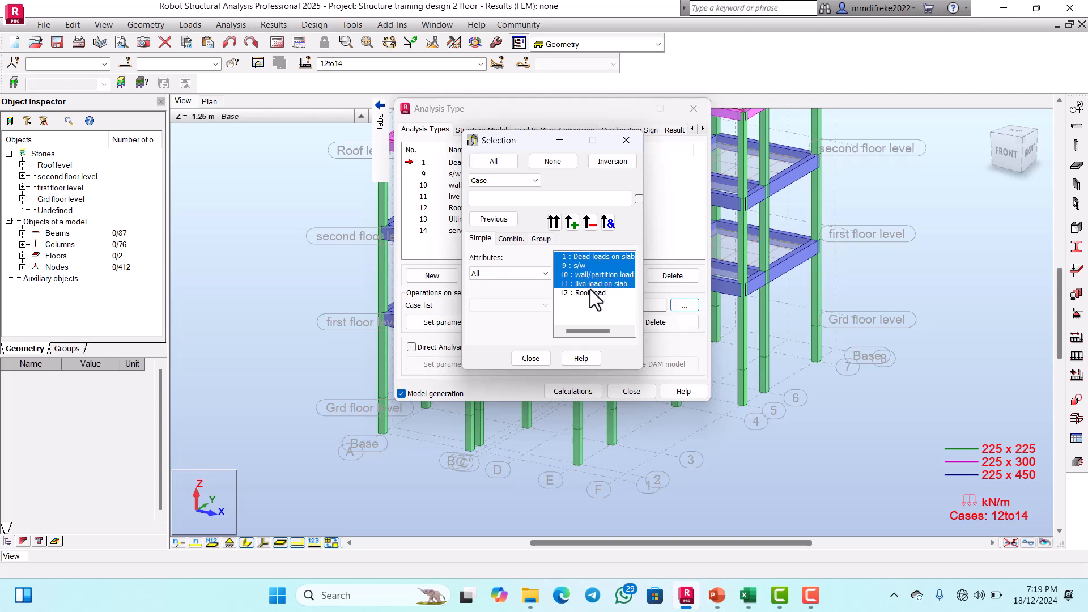
pyautogui.keyDown('ctrl'); pyautogui.click(589, 292); pyautogui.keyUp('ctrl')
pyautogui.click(554, 222)
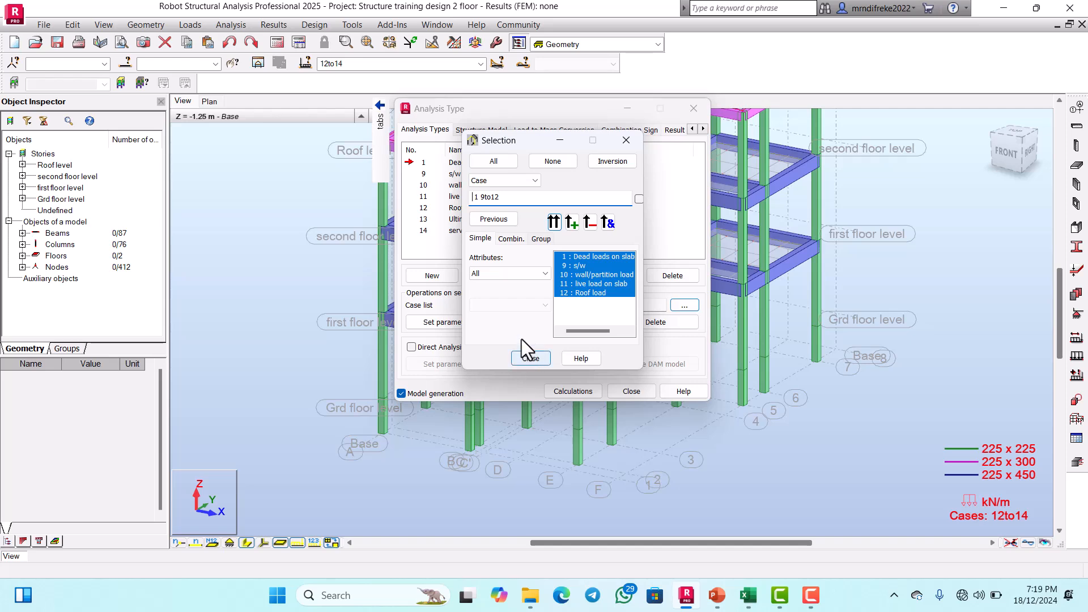
pyautogui.click(529, 358)
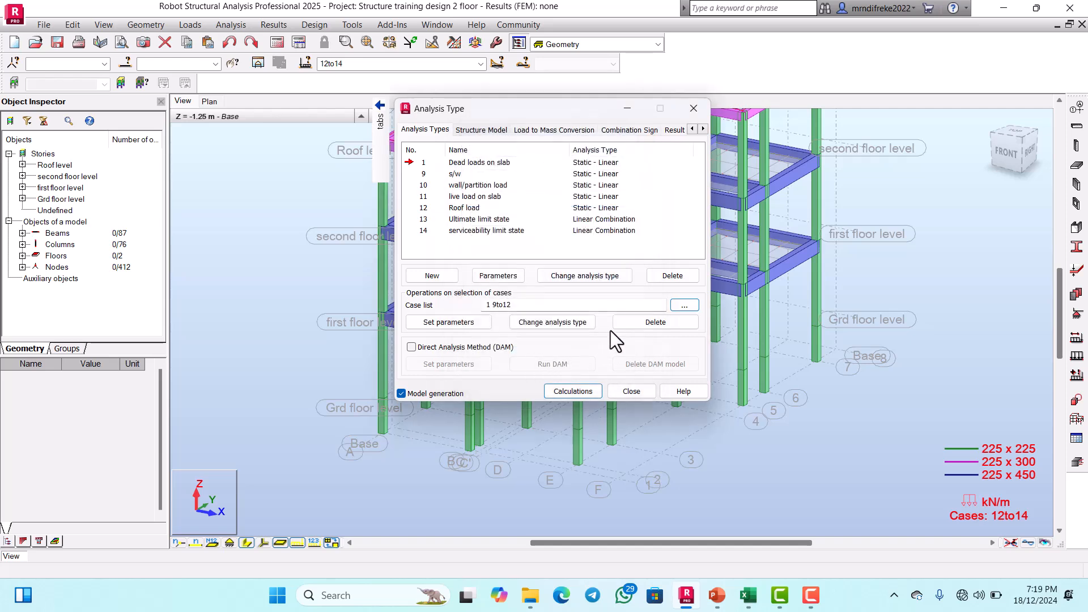
pyautogui.click(567, 323)
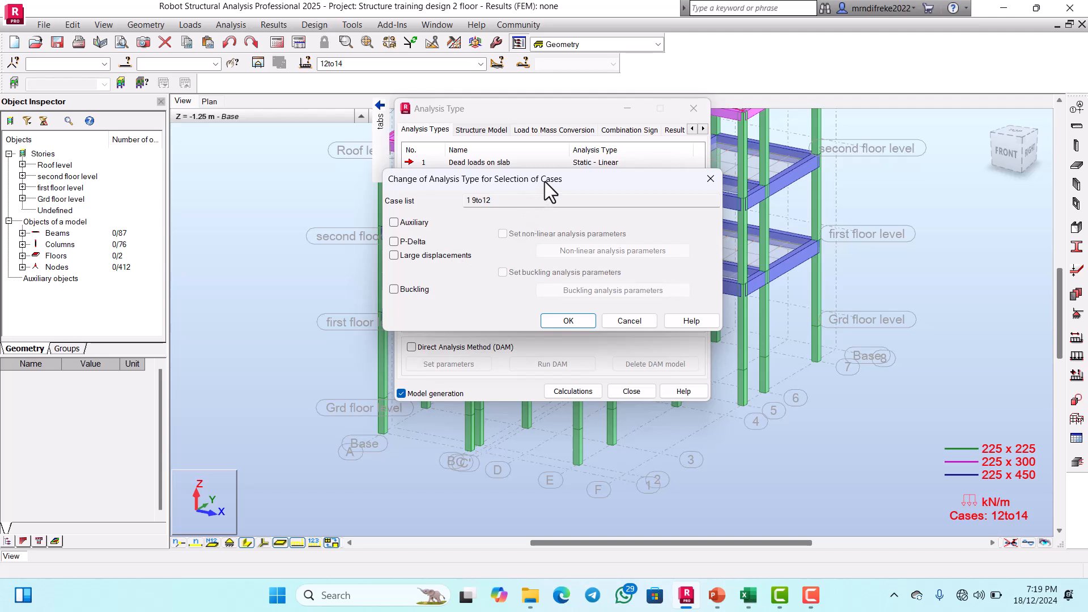
pyautogui.moveTo(545, 182); pyautogui.dragTo(605, 178)
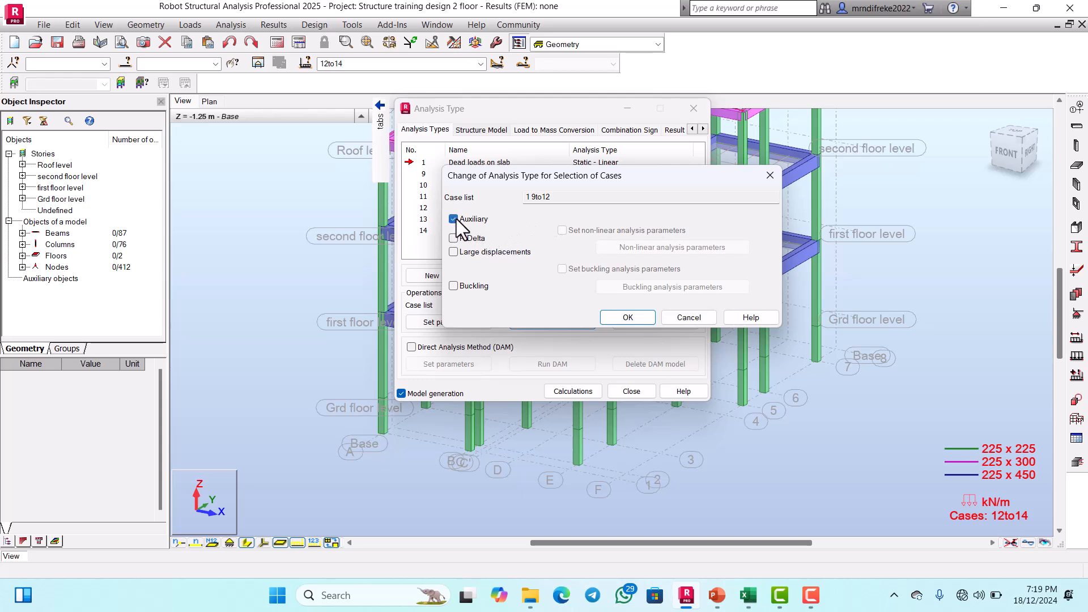
pyautogui.click(628, 317)
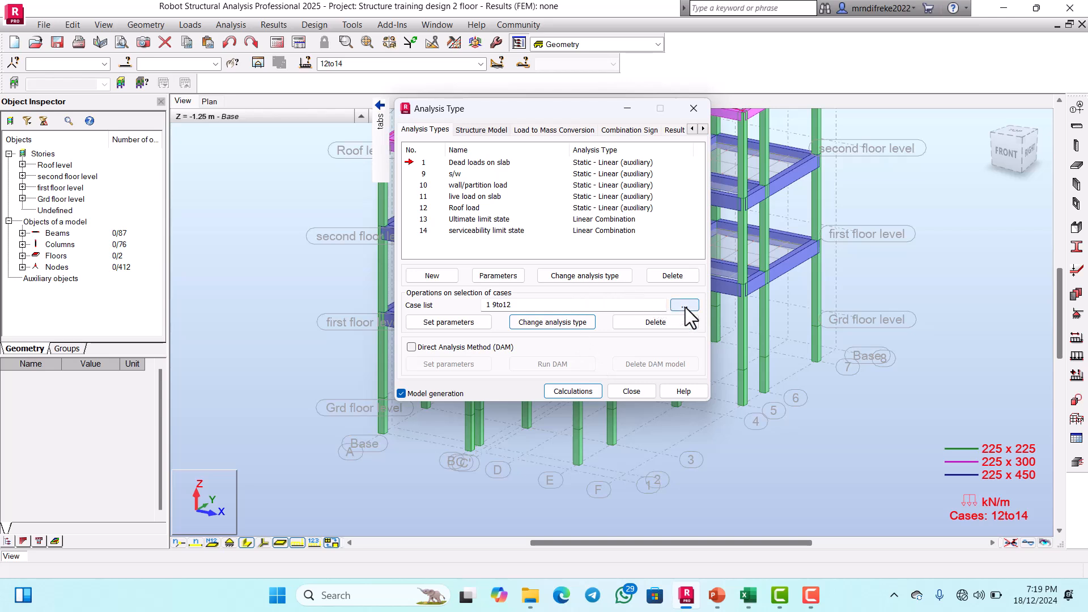
# Step: Put only combination 13, Ultimate limit state, in the case list and change its analysis type to P-Delta
pyautogui.click(426, 218)
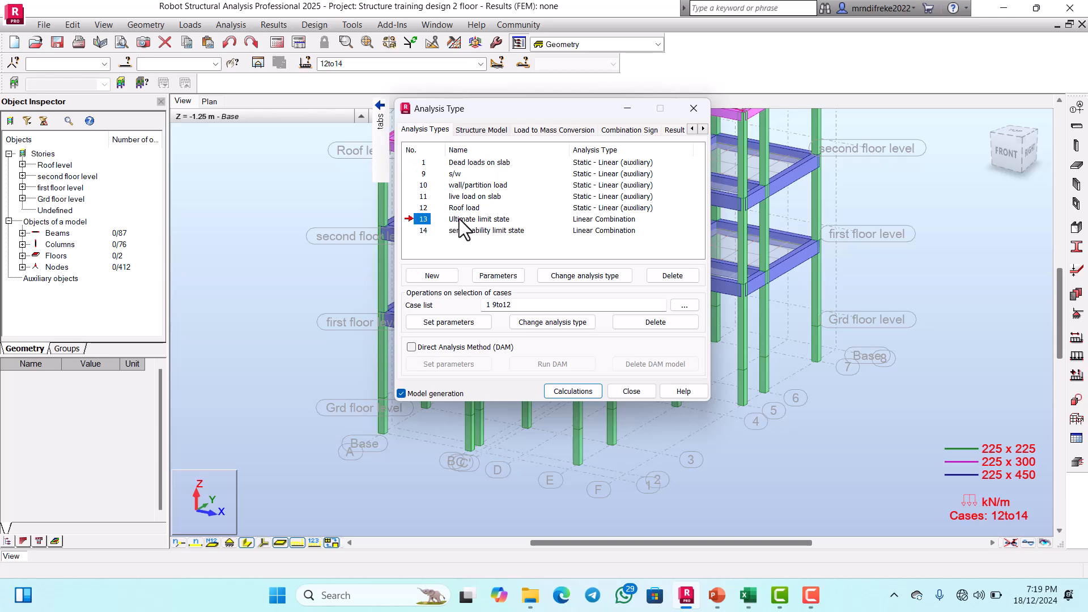
pyautogui.click(682, 305)
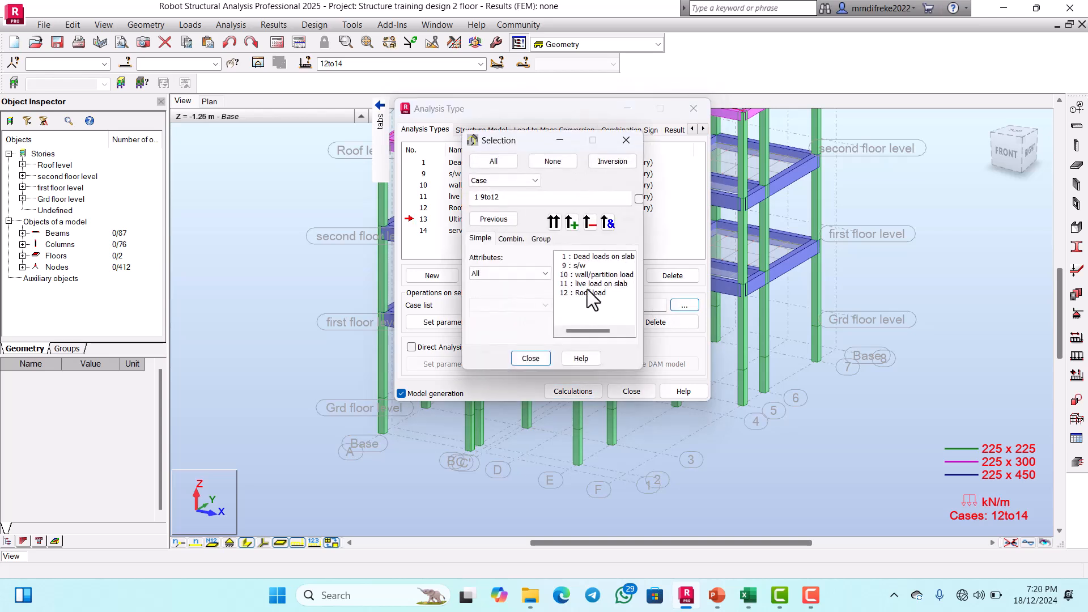
pyautogui.click(517, 239)
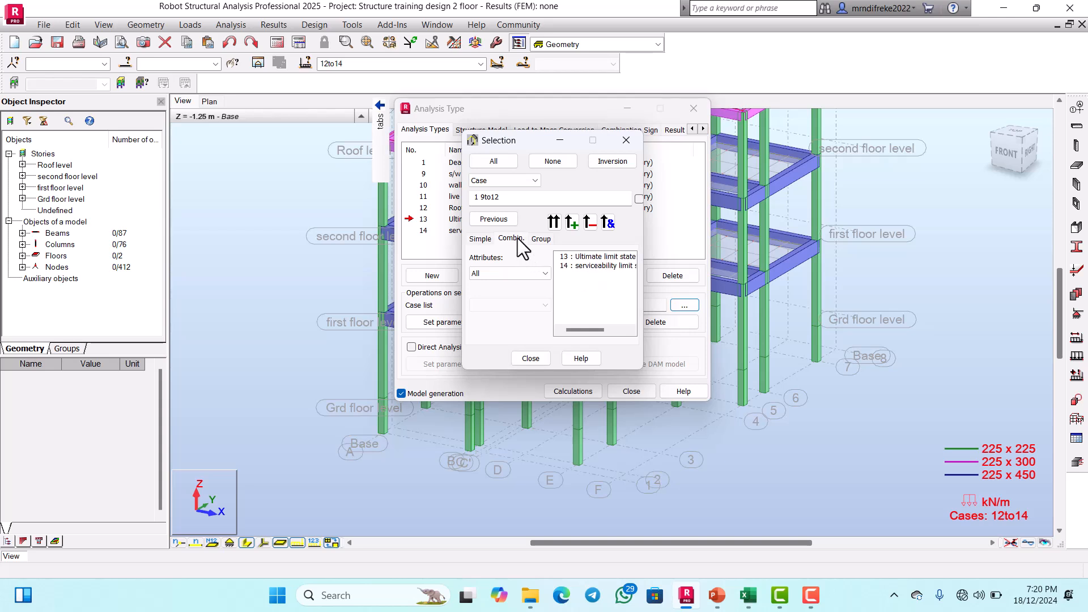
pyautogui.click(580, 258)
pyautogui.click(553, 223)
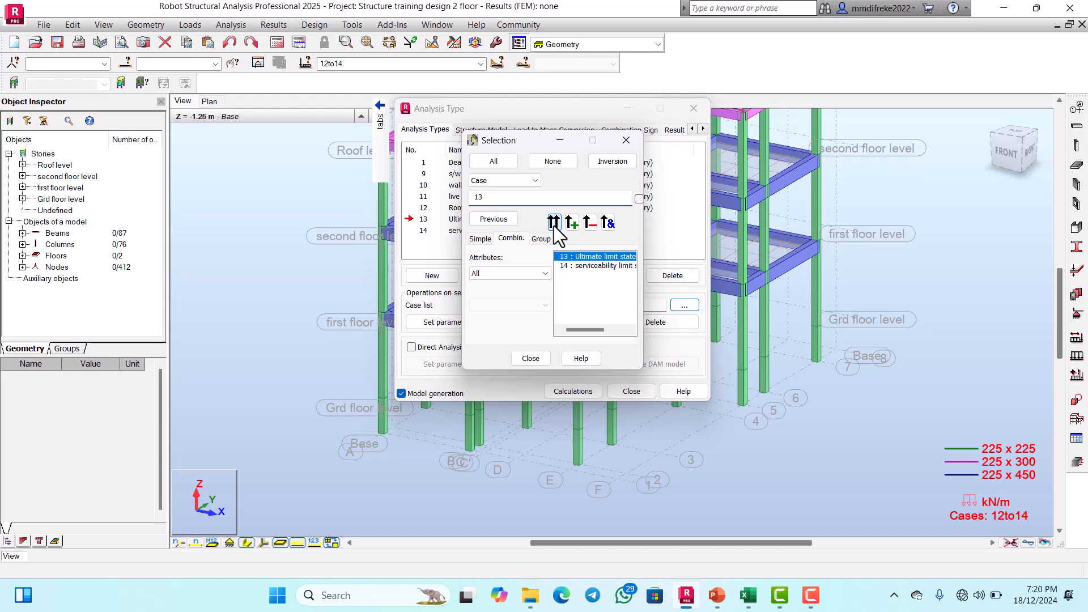
pyautogui.click(542, 356)
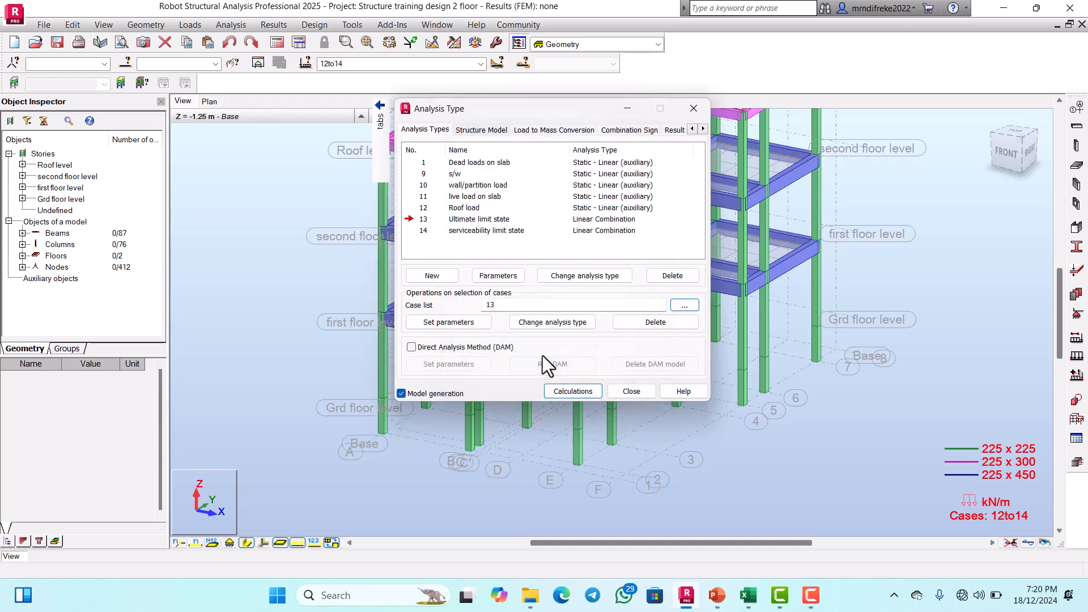
pyautogui.click(572, 325)
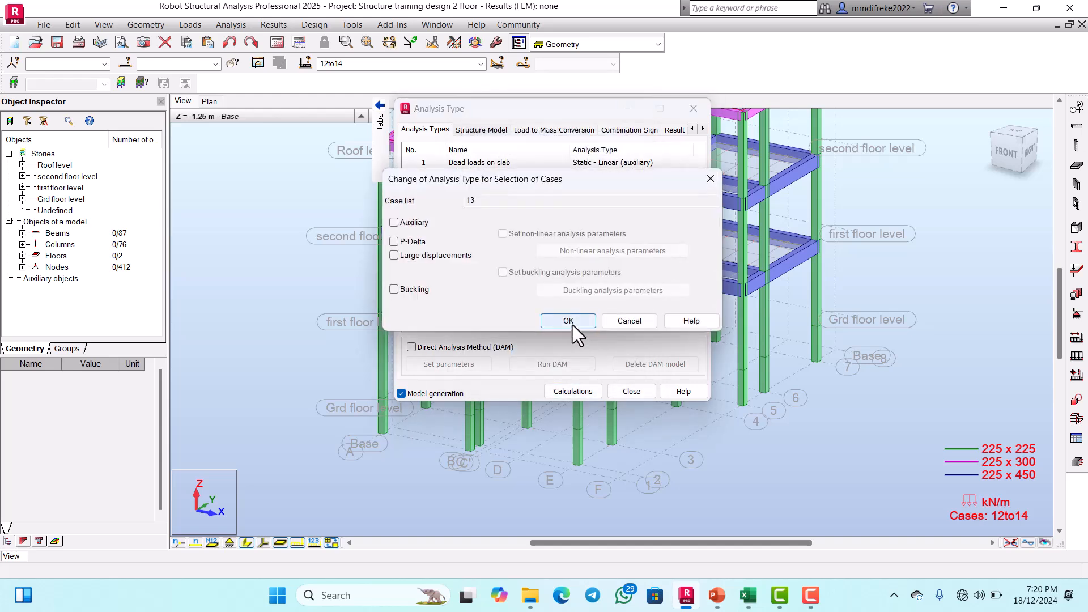
pyautogui.click(398, 242)
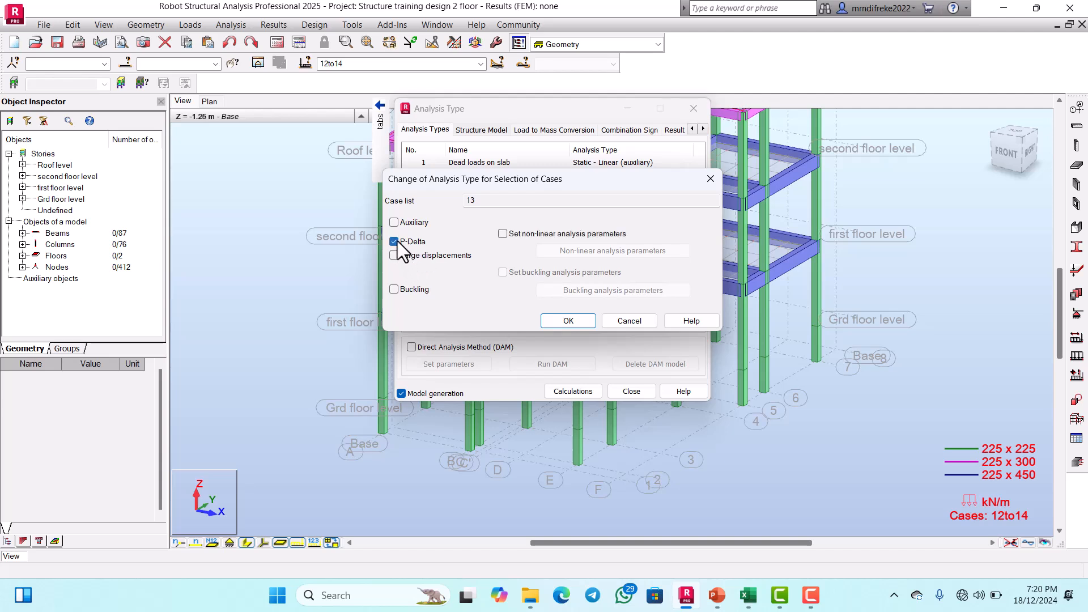
pyautogui.click(395, 242)
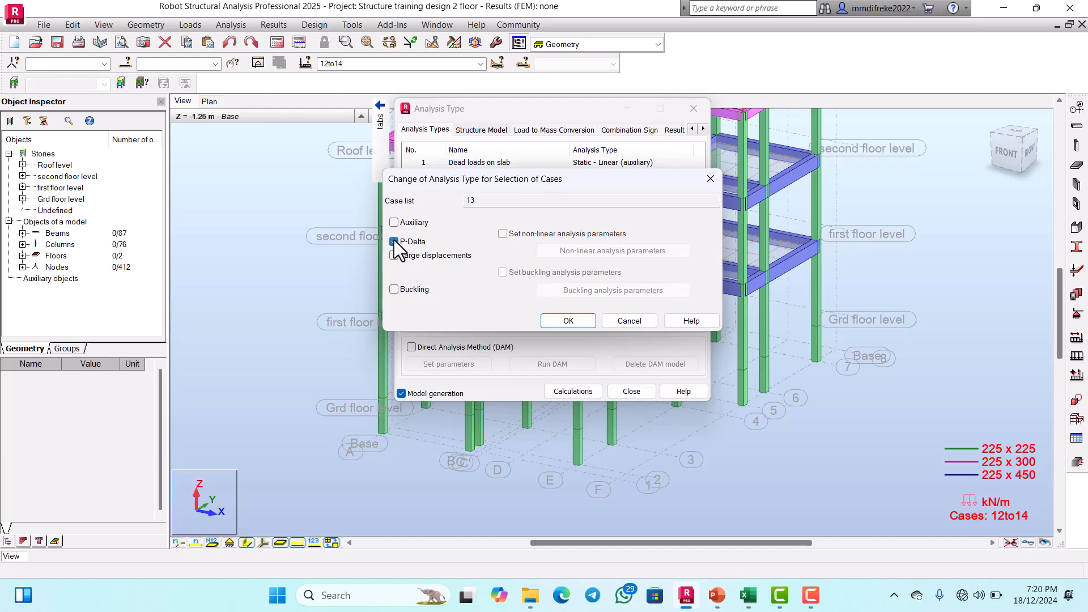
pyautogui.click(394, 242)
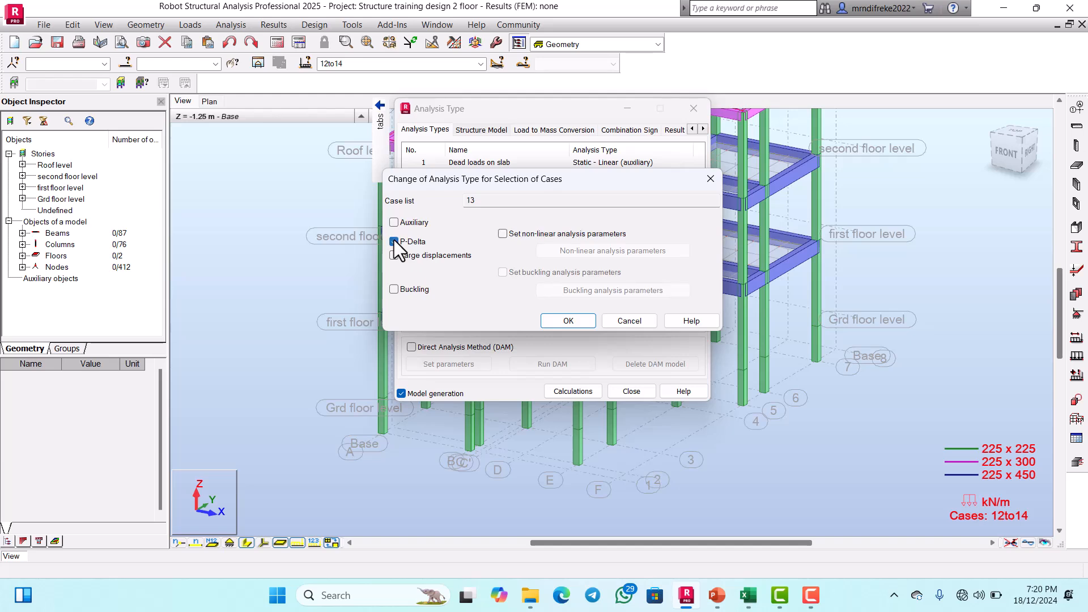
pyautogui.click(578, 321)
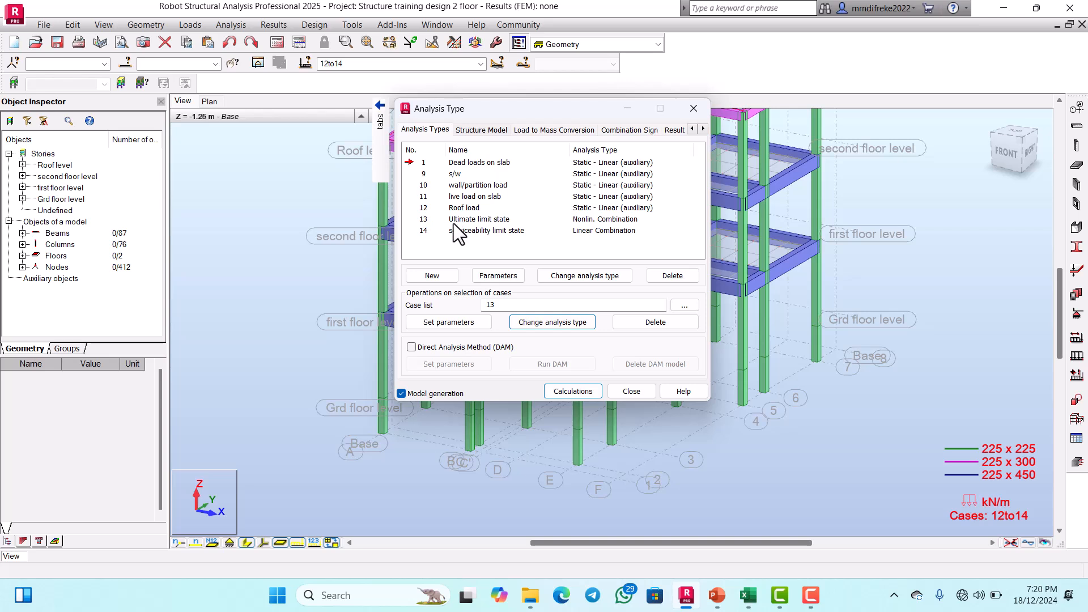
# Step: Replace the case list with combination 14, serviceability limit state, and change its analysis type to P-Delta
pyautogui.click(424, 230)
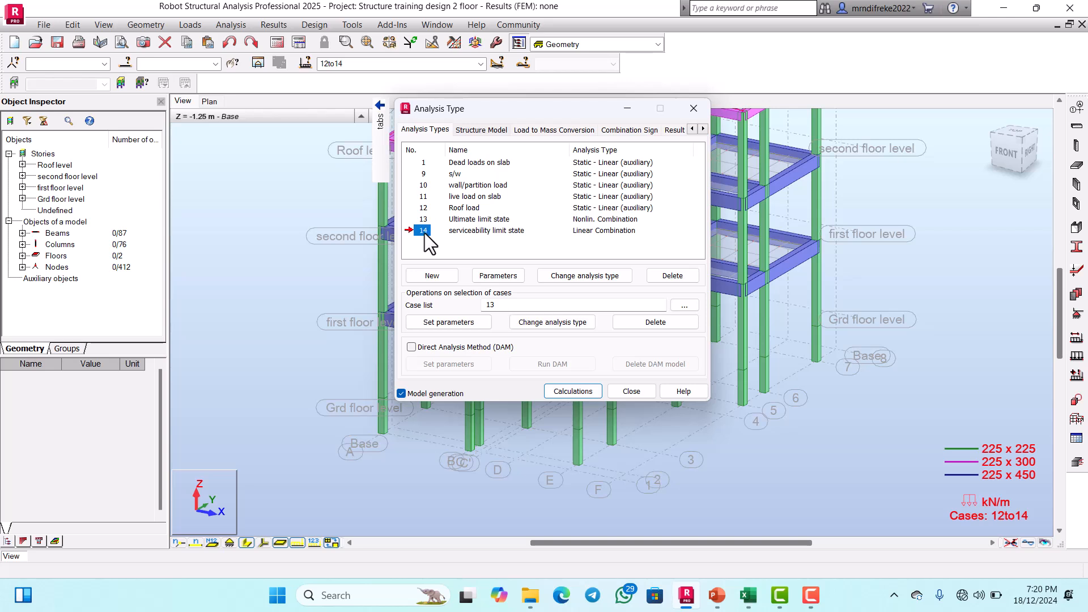
pyautogui.click(685, 306)
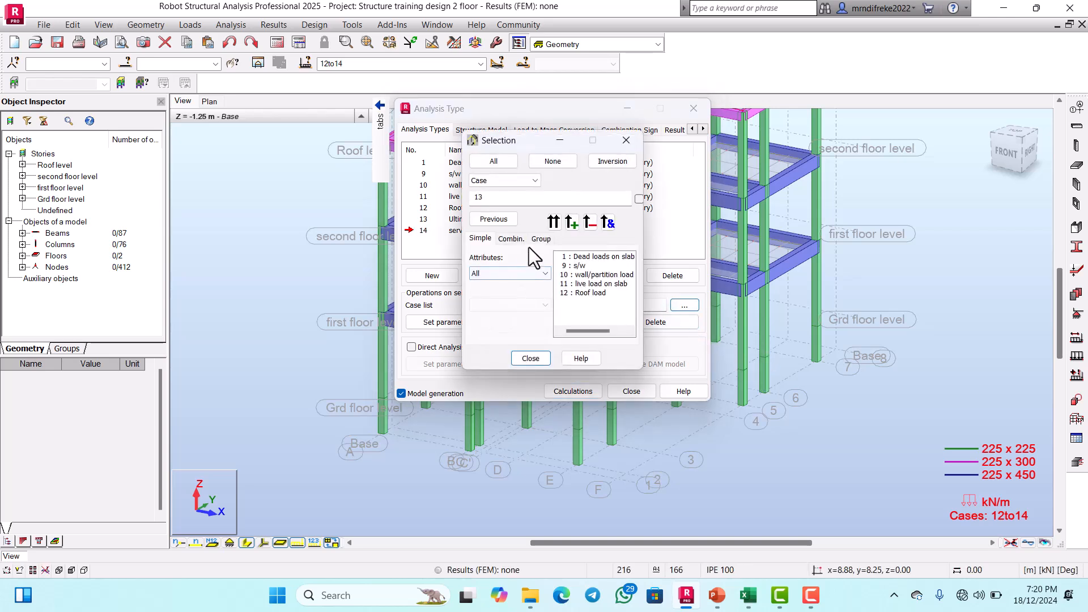
pyautogui.click(517, 239)
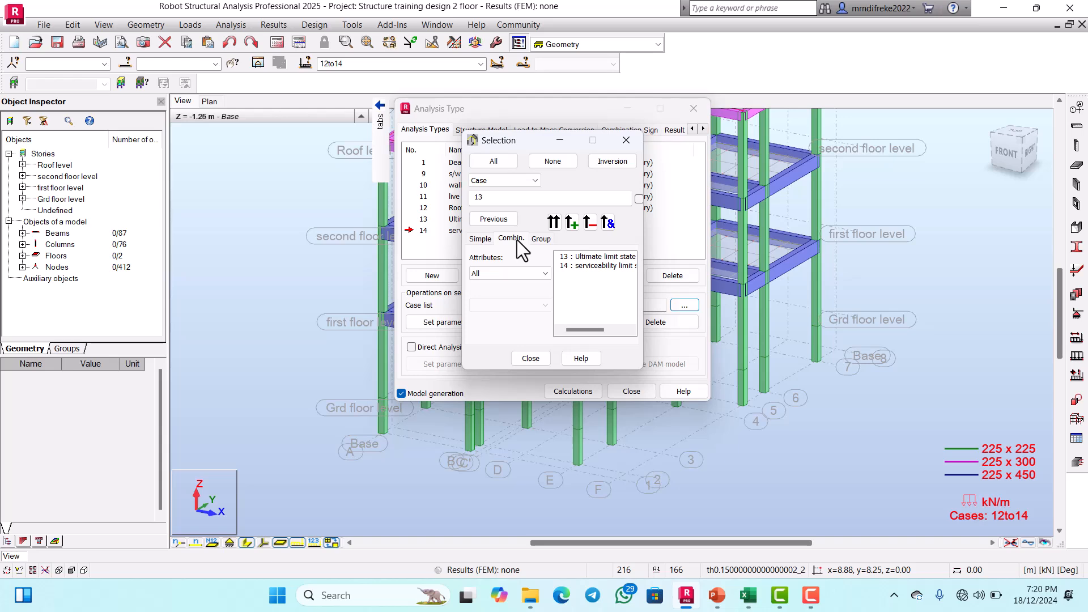
pyautogui.click(582, 266)
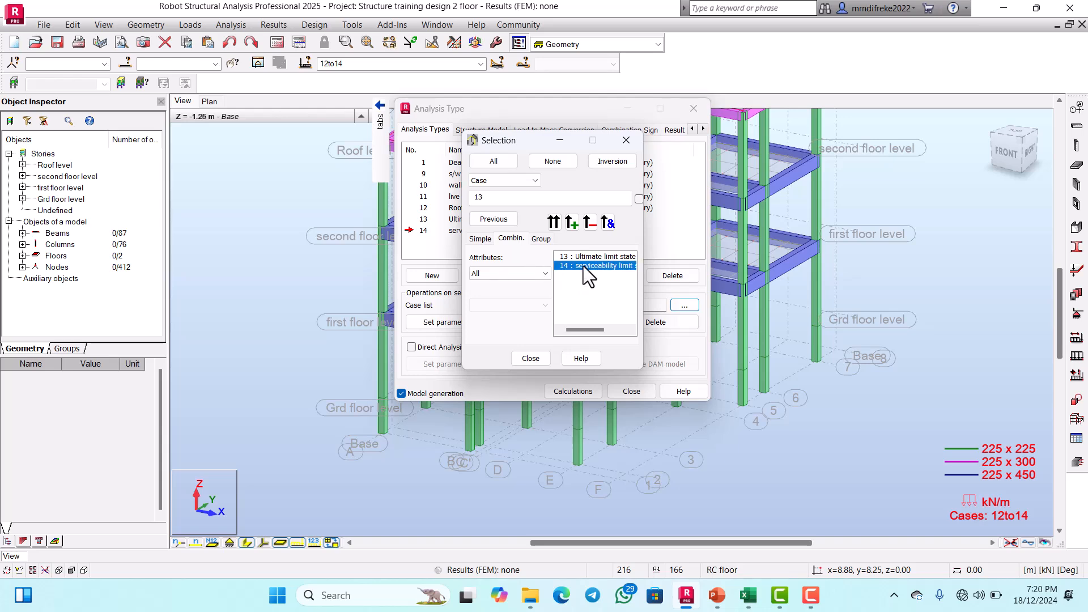
pyautogui.click(553, 222)
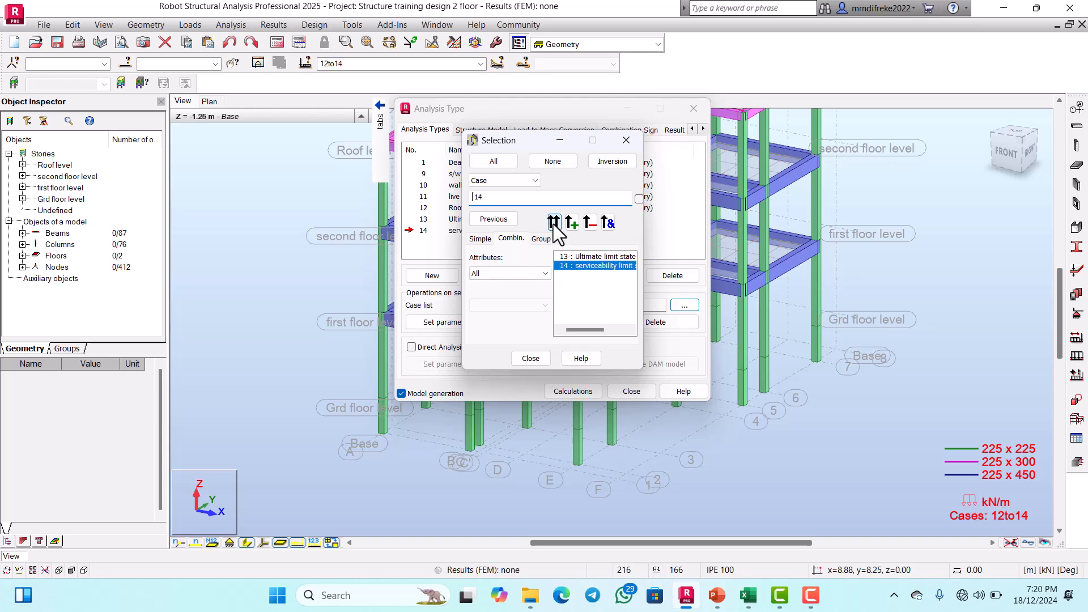
pyautogui.click(529, 359)
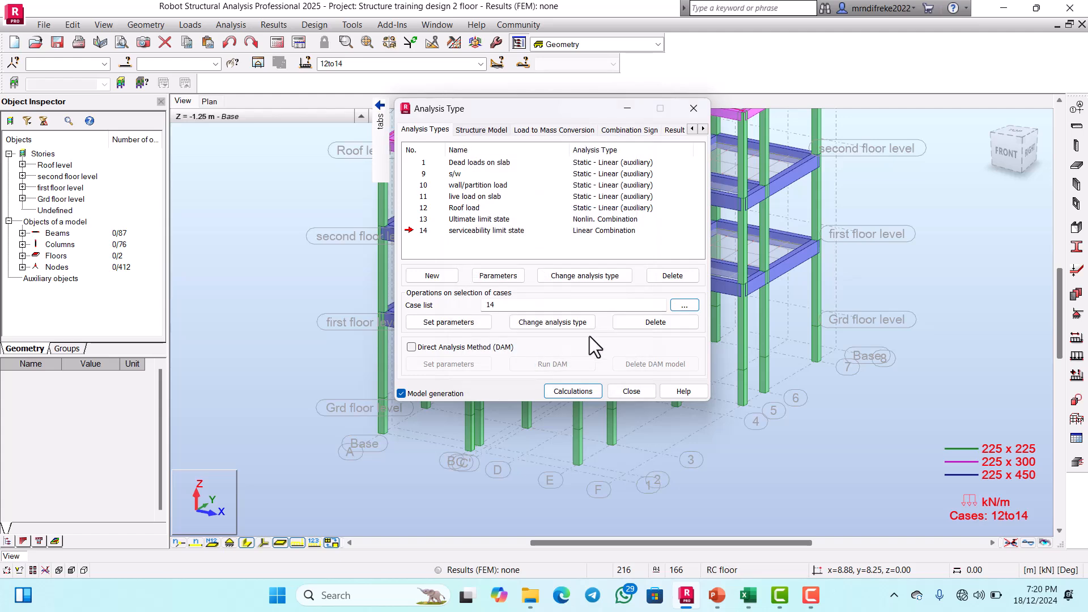
pyautogui.click(545, 322)
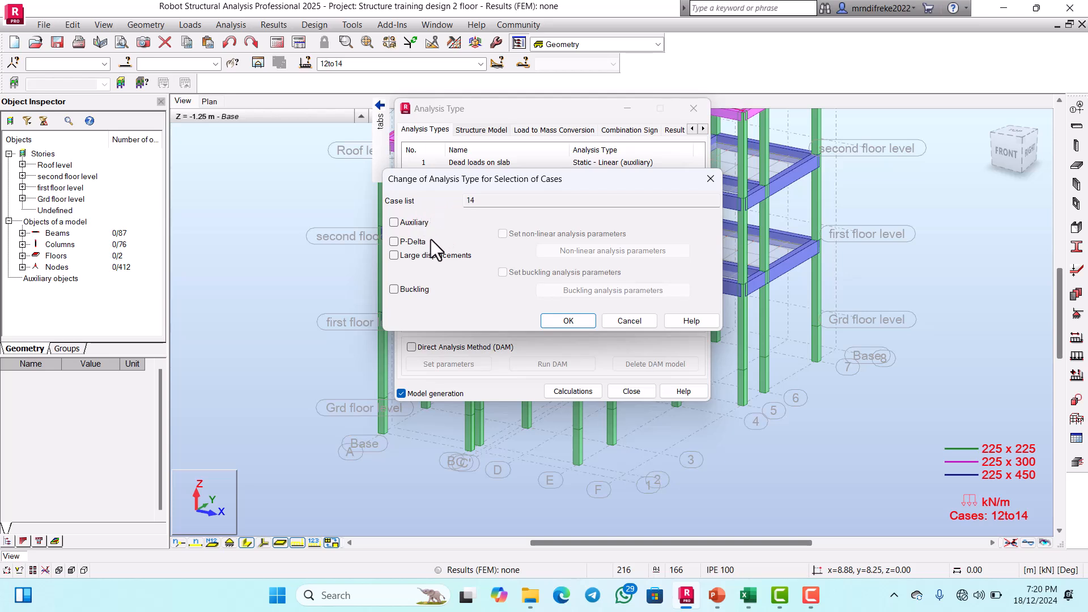
pyautogui.click(401, 243)
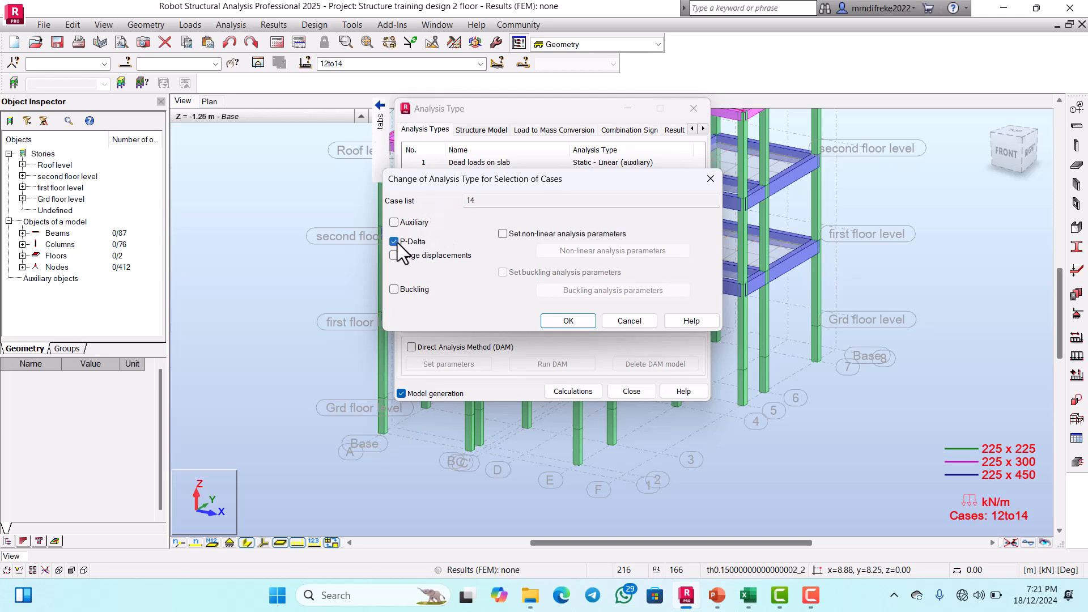
pyautogui.click(572, 322)
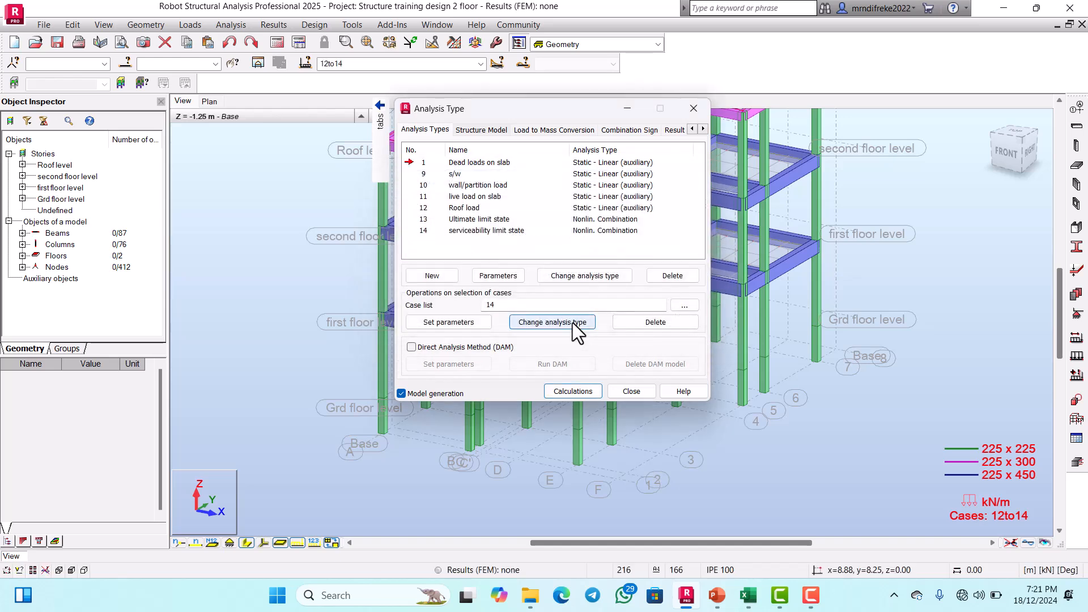
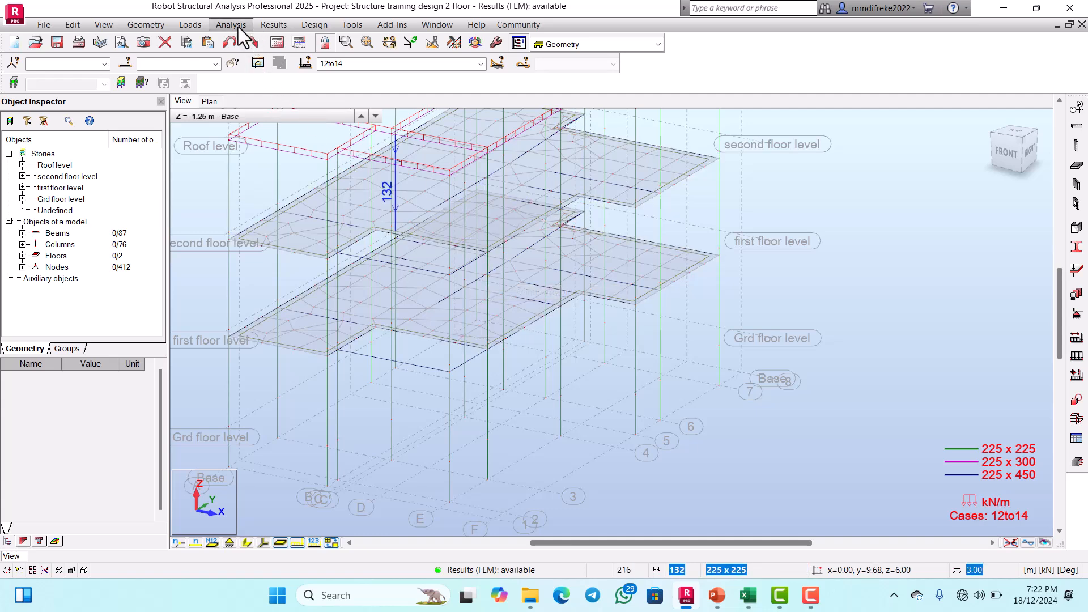
# Step: Open the diagram settings for members and make case 13, Ultimate limit state, the active load case
pyautogui.click(283, 27)
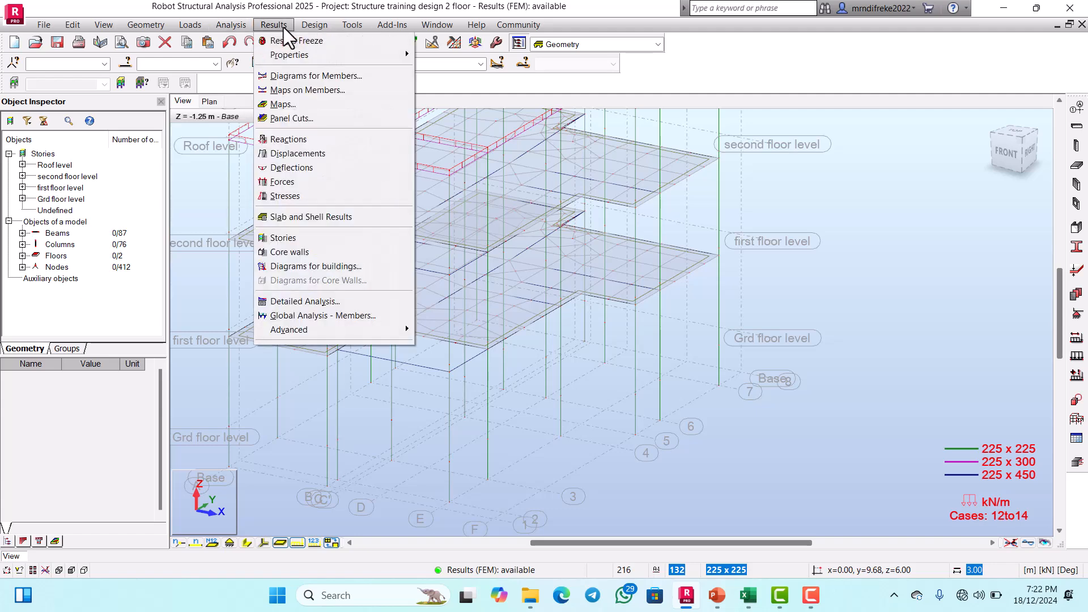
pyautogui.click(305, 71)
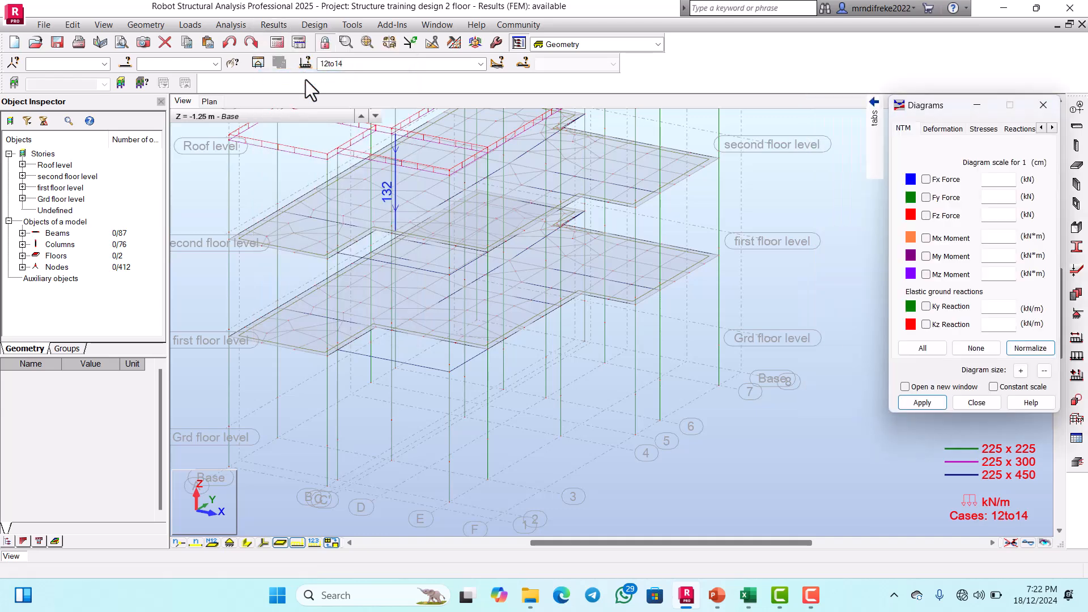
pyautogui.click(479, 65)
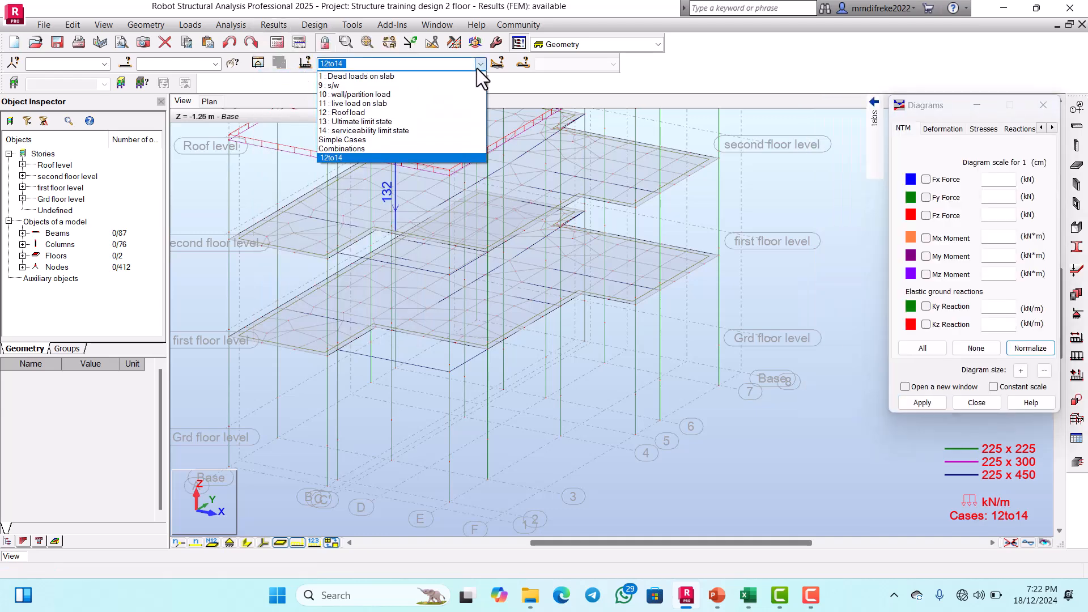
pyautogui.click(365, 121)
# Step: Hide the load symbols on the structure so only the members and meshed slabs are displayed
pyautogui.scroll(-1, 489, 265)
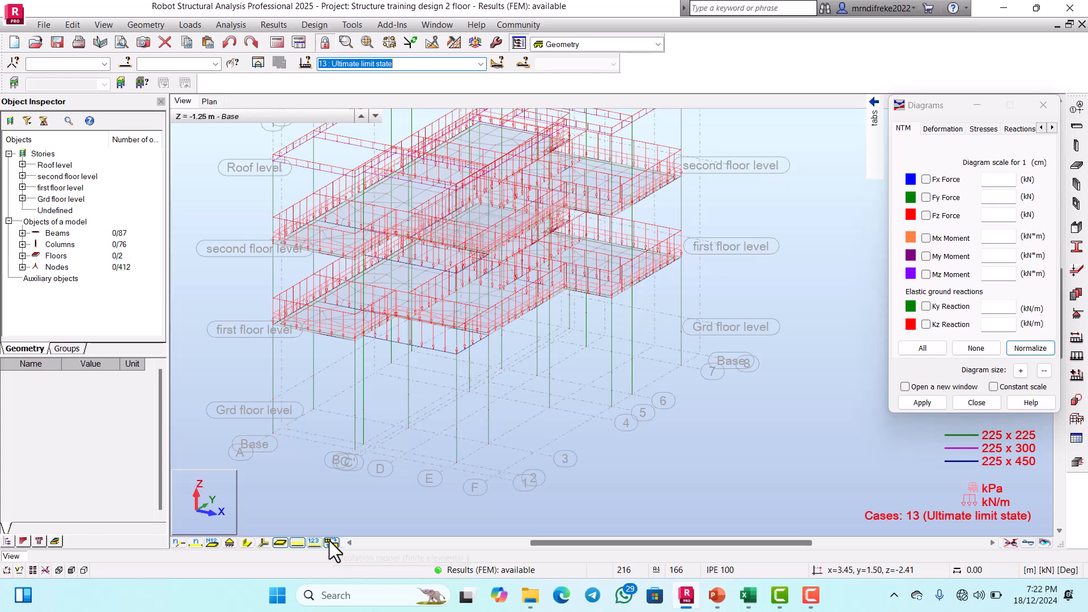
pyautogui.click(296, 543)
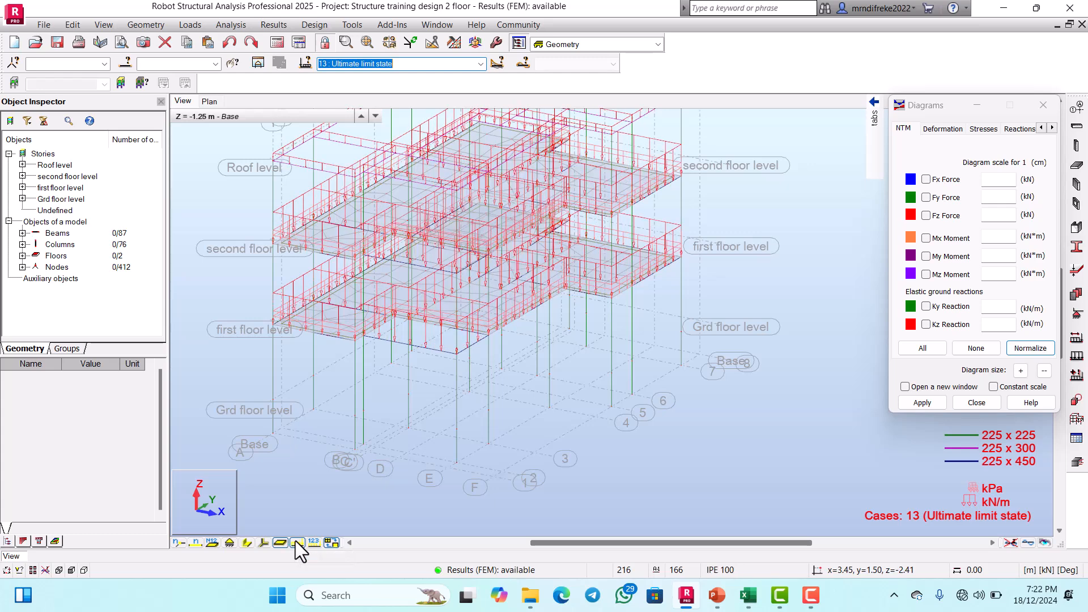
pyautogui.click(296, 542)
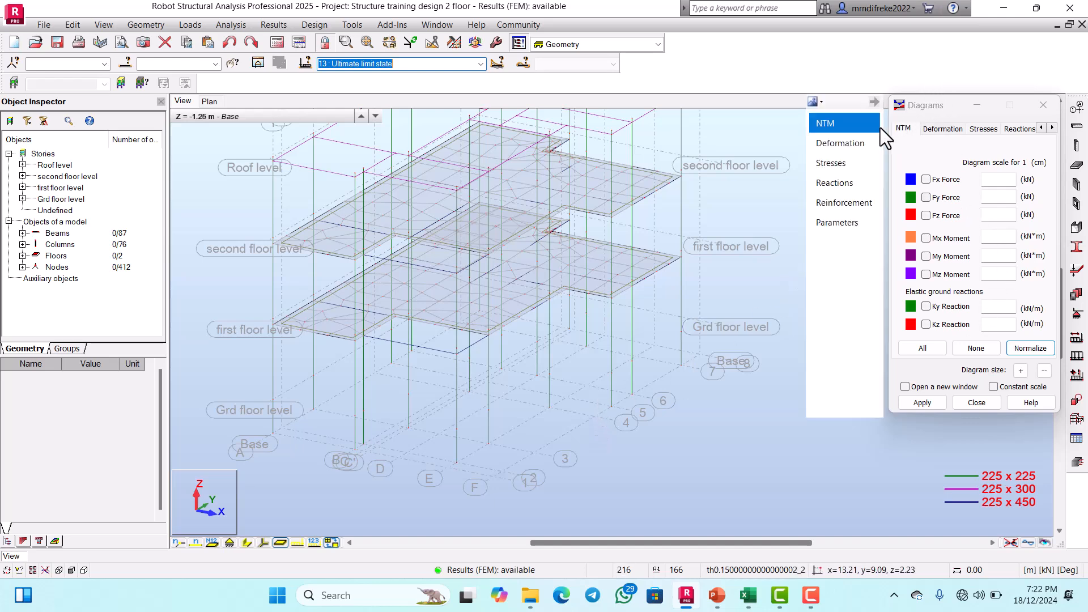
# Step: Display the My moment diagram on the members with value labels, differentiated positive and negative values and filled diagrams
pyautogui.click(845, 125)
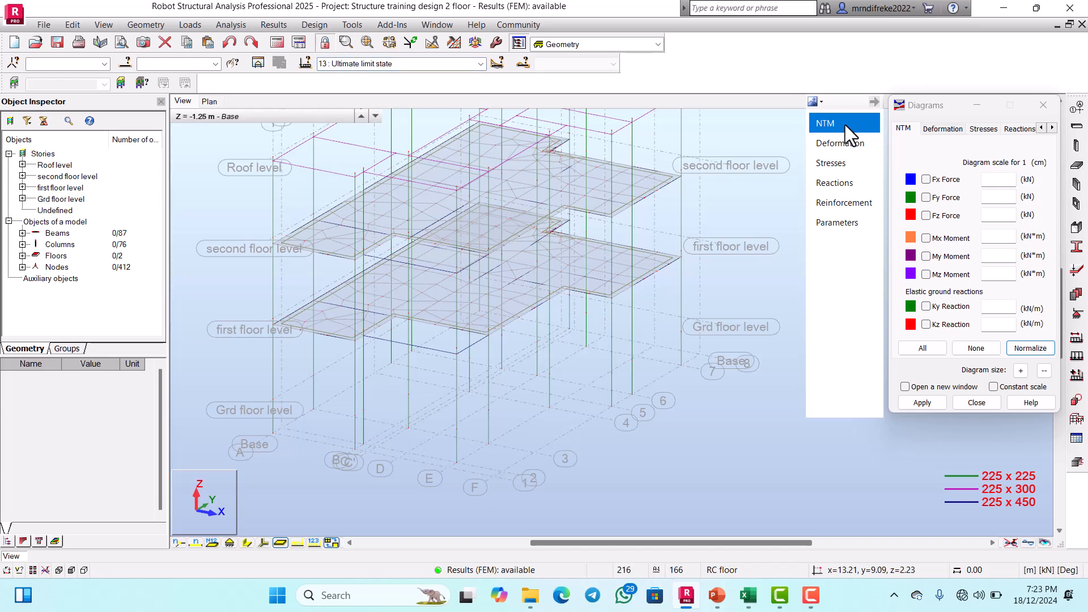
pyautogui.click(926, 256)
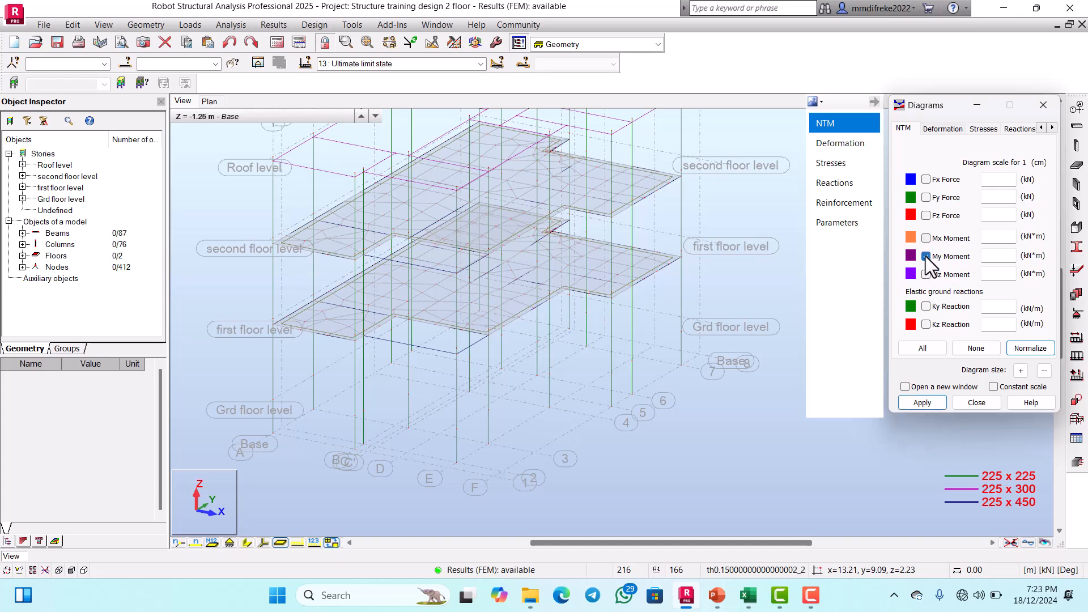
pyautogui.click(832, 221)
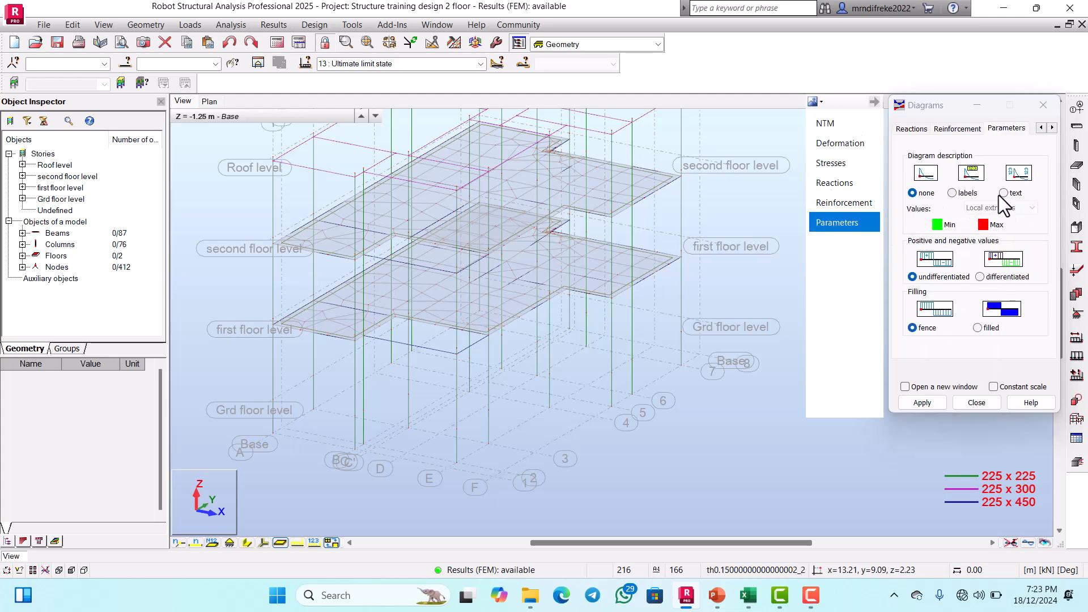
pyautogui.click(951, 192)
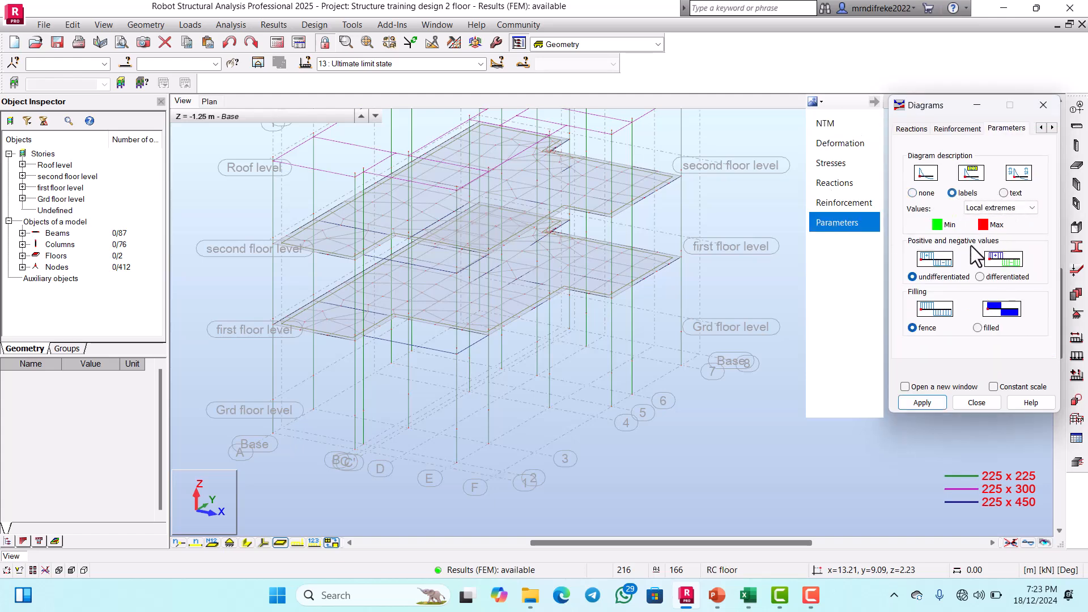
pyautogui.click(981, 276)
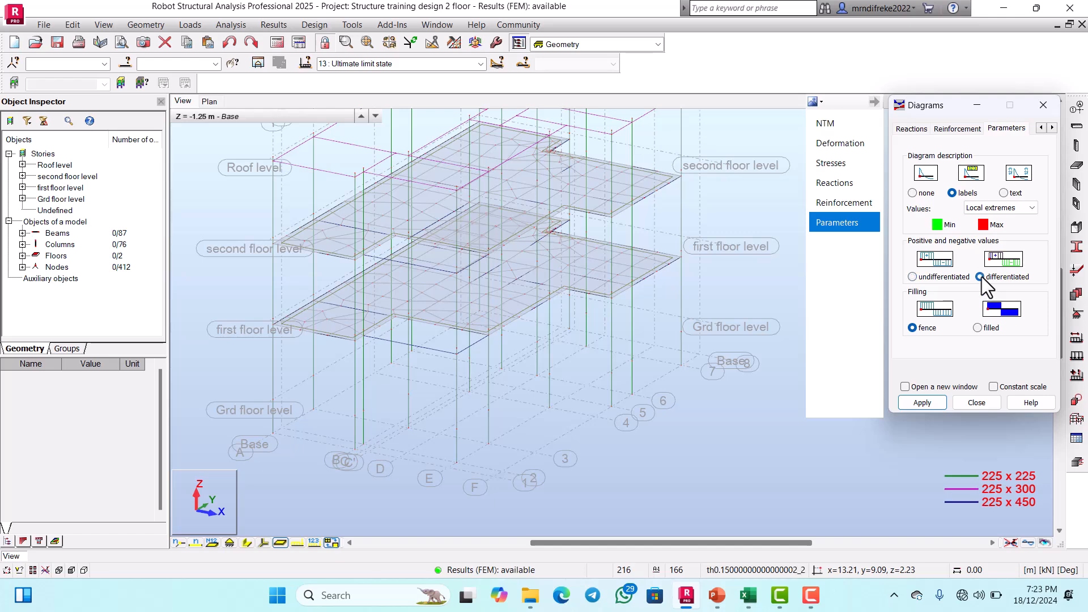
pyautogui.click(977, 327)
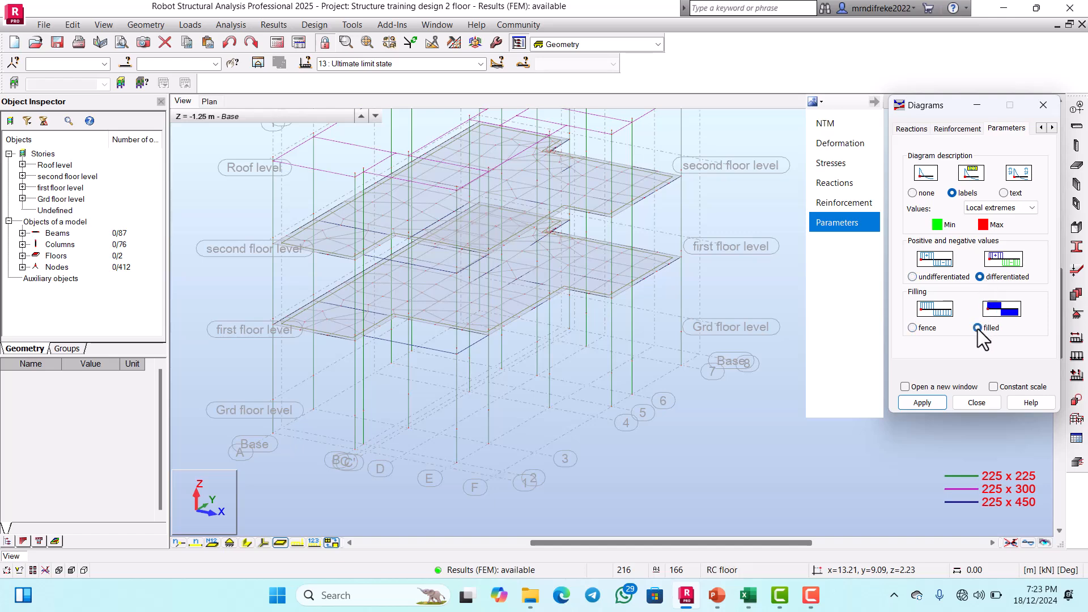
pyautogui.click(933, 402)
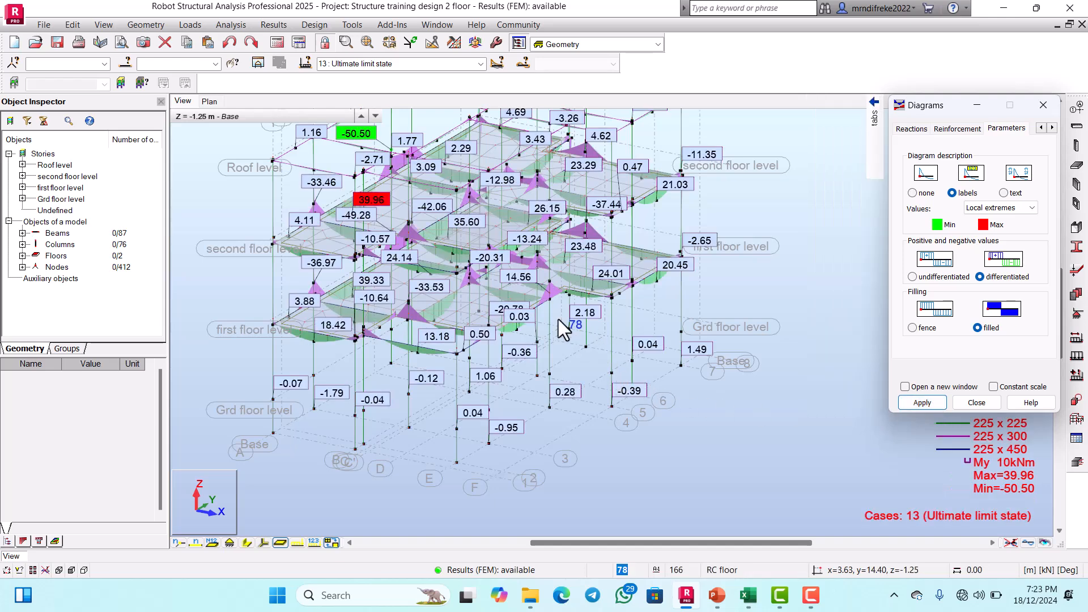
# Step: Rotate the structure in 3D and examine the My moment diagrams on the outer first-floor beams up close
pyautogui.scroll(2, 556, 306)
pyautogui.scroll(4, 555, 307)
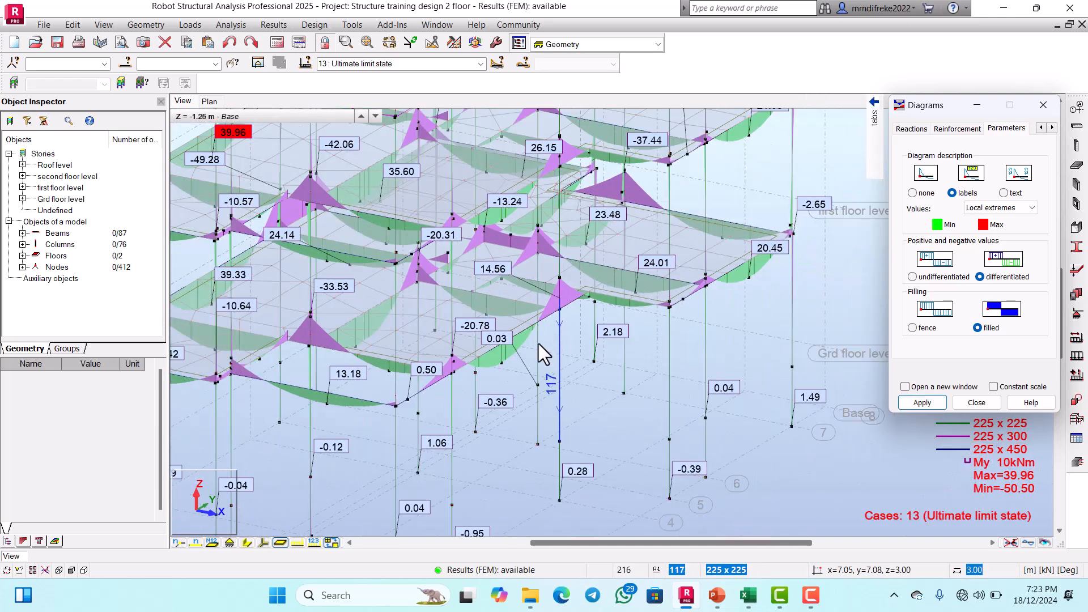
pyautogui.scroll(-1, 513, 357)
pyautogui.scroll(-2, 513, 357)
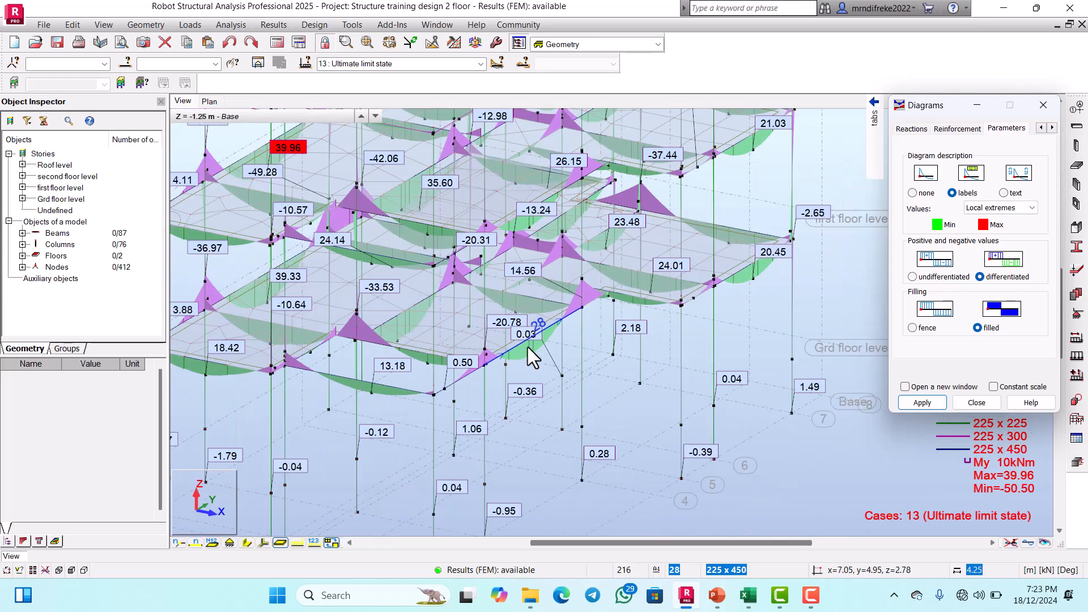
pyautogui.scroll(-2, 558, 361)
pyautogui.scroll(3, 639, 333)
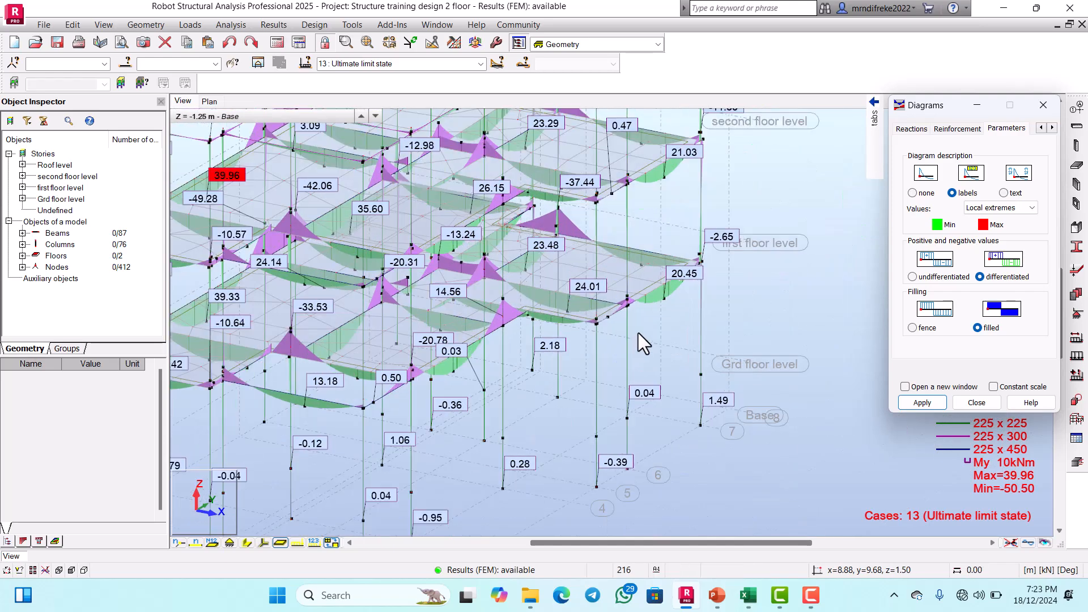
pyautogui.rightClick(654, 315)
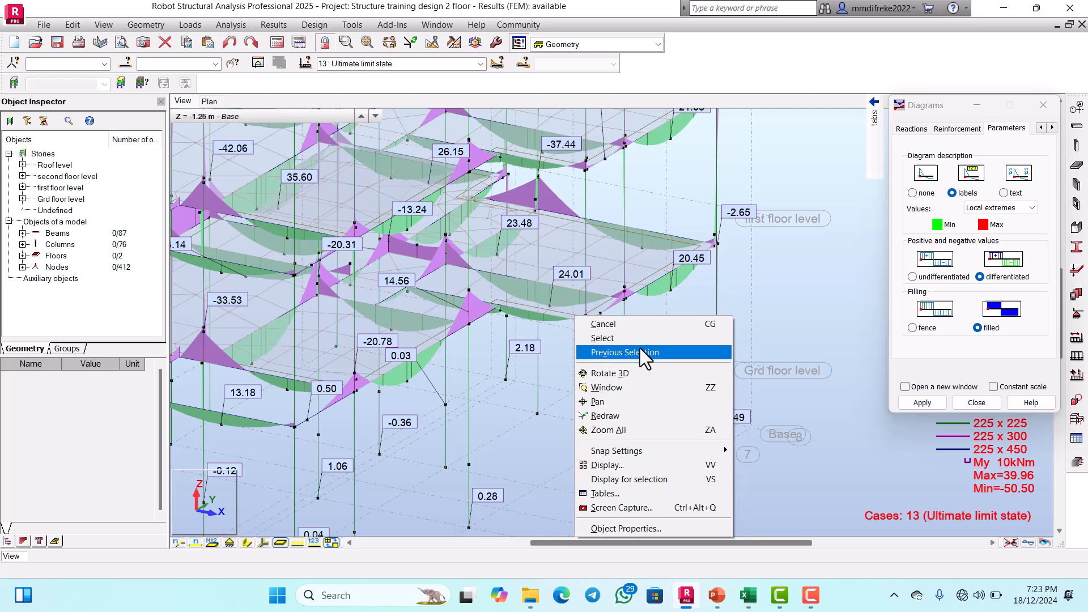
pyautogui.click(611, 373)
pyautogui.moveTo(633, 354)
pyautogui.mouseDown()
pyautogui.moveTo(614, 363)
pyautogui.moveTo(643, 369)
pyautogui.mouseUp()
pyautogui.scroll(3, 691, 358)
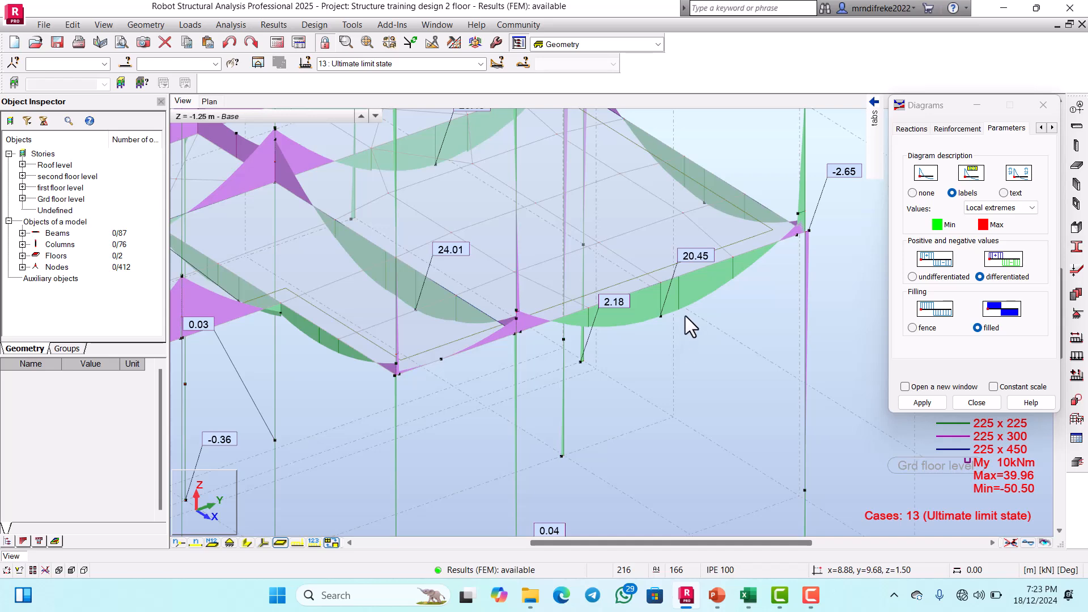
pyautogui.scroll(-2, 686, 316)
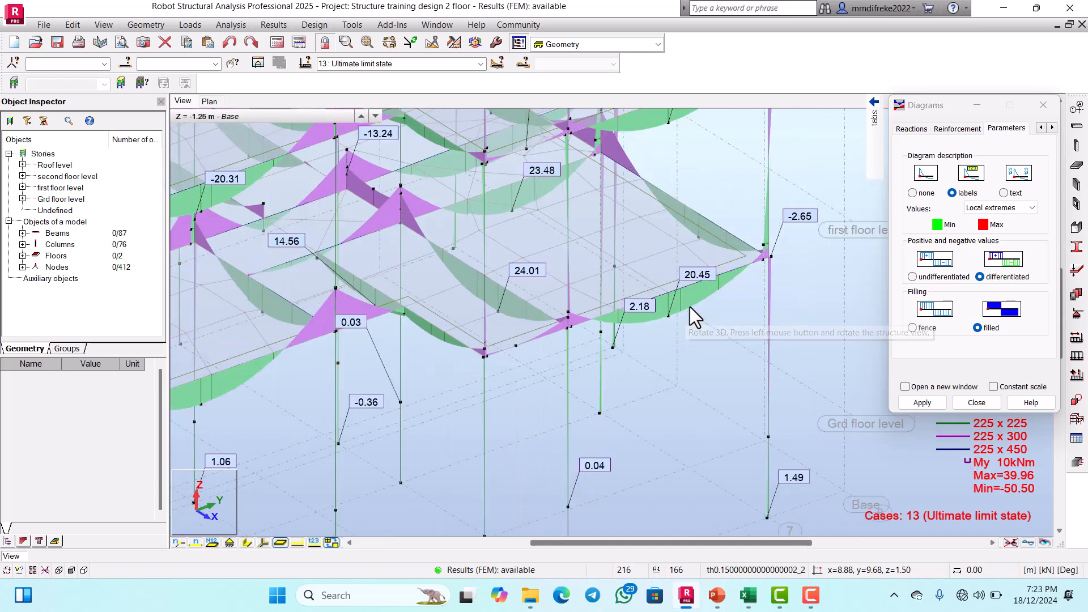
pyautogui.scroll(-1, 689, 306)
pyautogui.scroll(3, 600, 324)
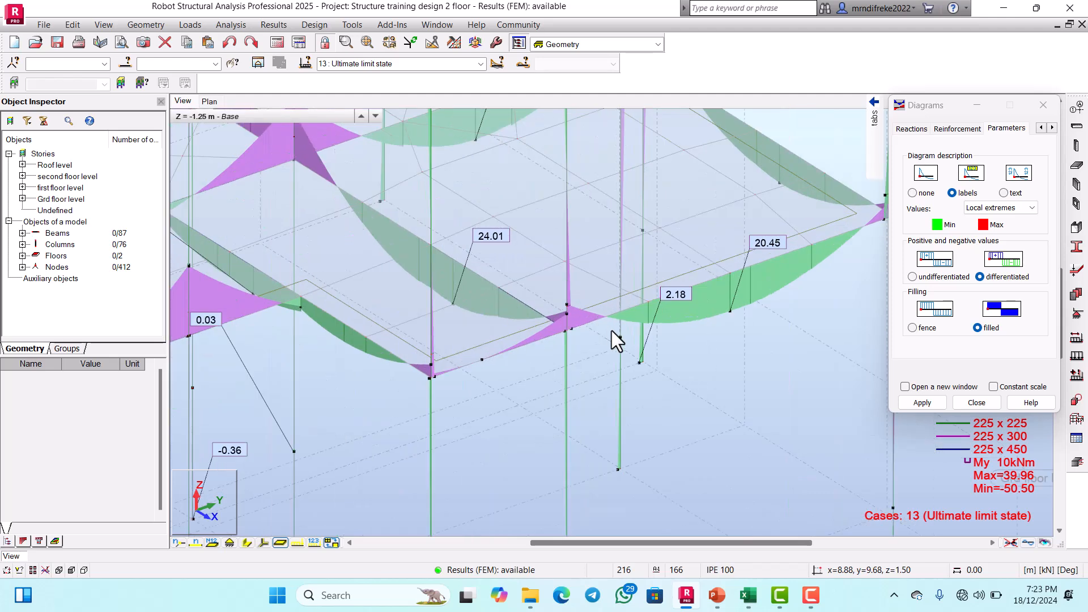
pyautogui.scroll(-2, 615, 334)
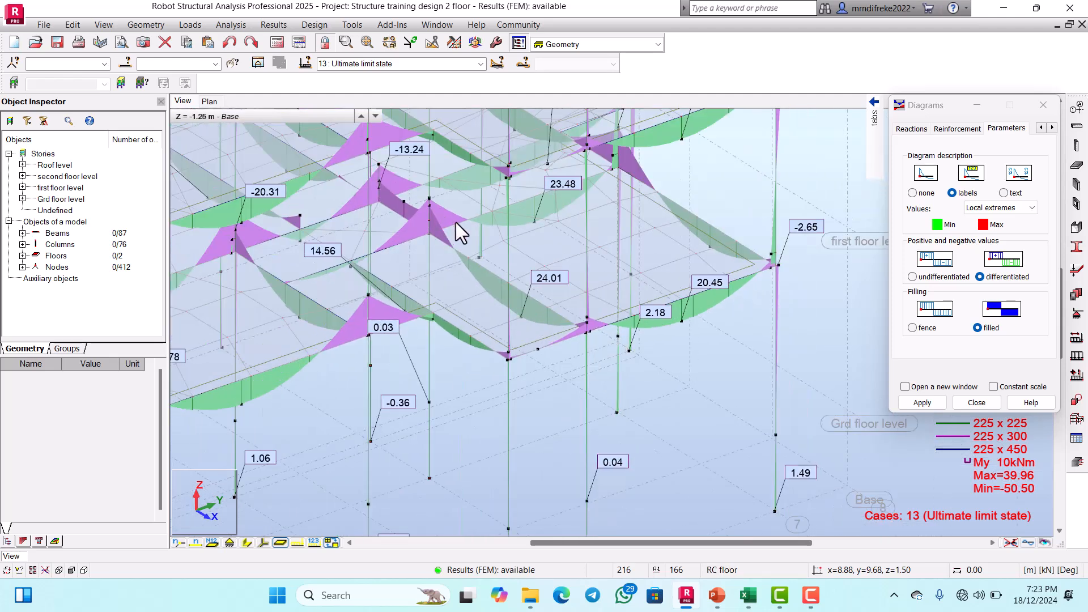
pyautogui.scroll(-2, 546, 220)
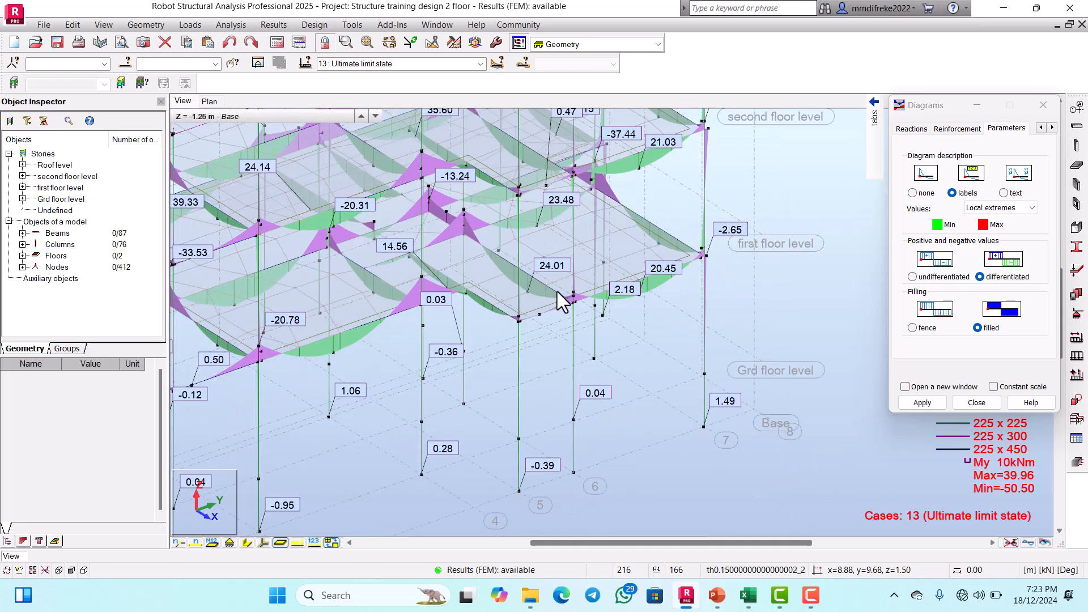
pyautogui.scroll(3, 562, 300)
pyautogui.scroll(-2, 618, 329)
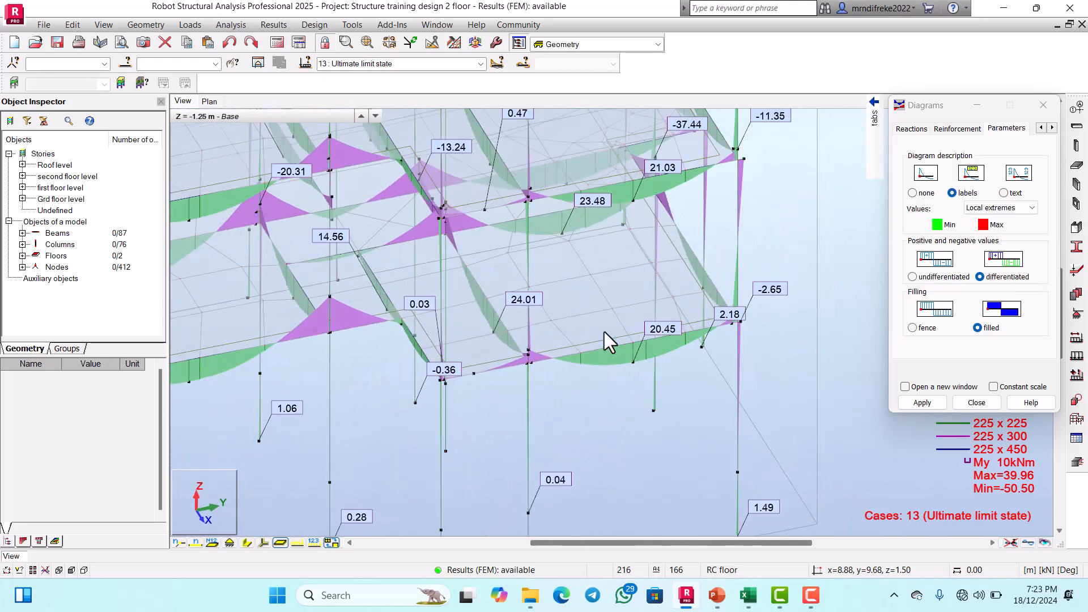
pyautogui.scroll(-2, 605, 331)
pyautogui.scroll(3, 573, 352)
pyautogui.scroll(-2, 576, 378)
pyautogui.scroll(1, 575, 365)
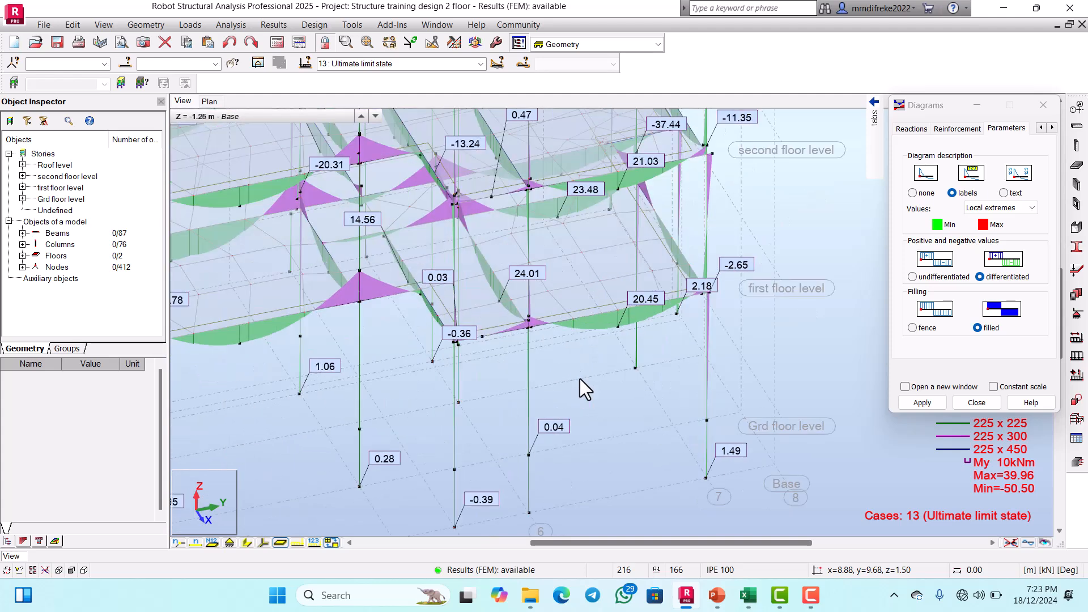
pyautogui.keyDown('shift'); pyautogui.moveTo(579, 378); pyautogui.dragTo(576, 377, button='middle'); pyautogui.keyUp('shift')
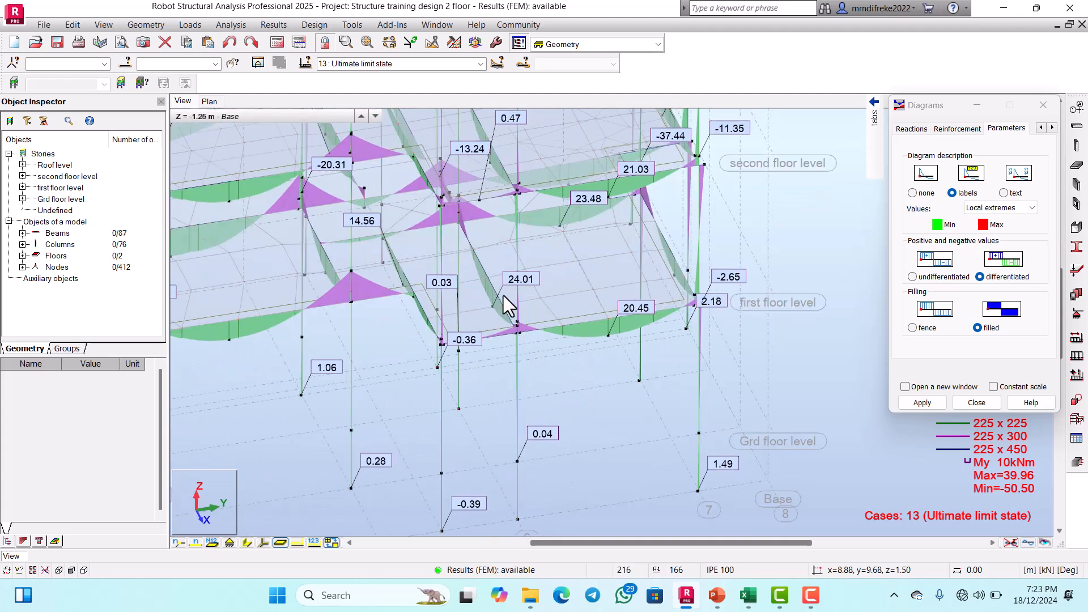
# Step: Examine the My moment peaks and labels on the interior beams and columns of the first and second floors
pyautogui.scroll(-1, 608, 352)
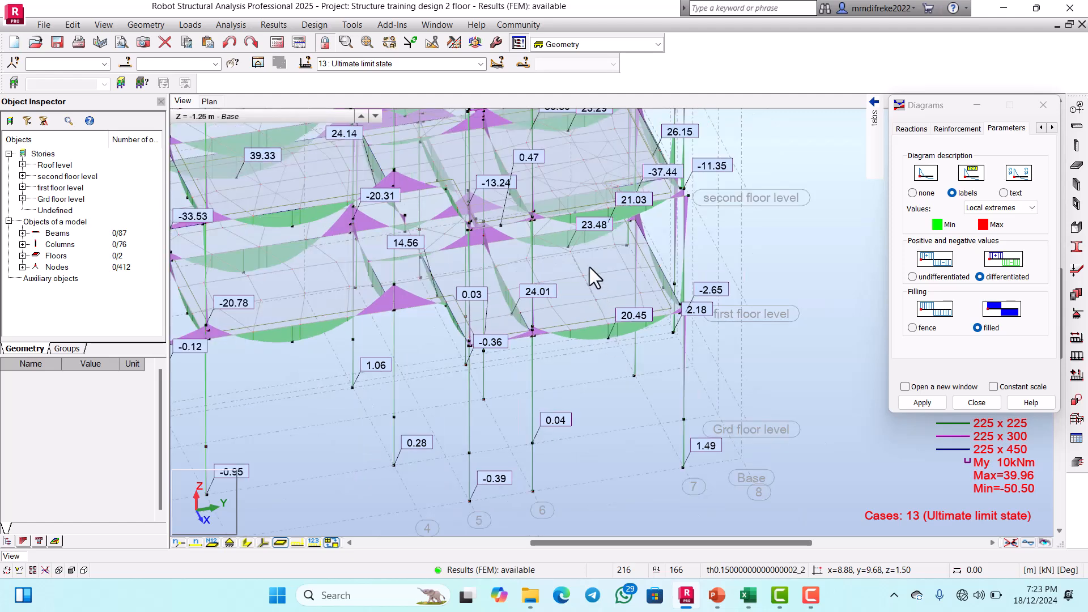
pyautogui.scroll(1, 589, 267)
pyautogui.scroll(-1, 590, 279)
pyautogui.scroll(-1, 518, 243)
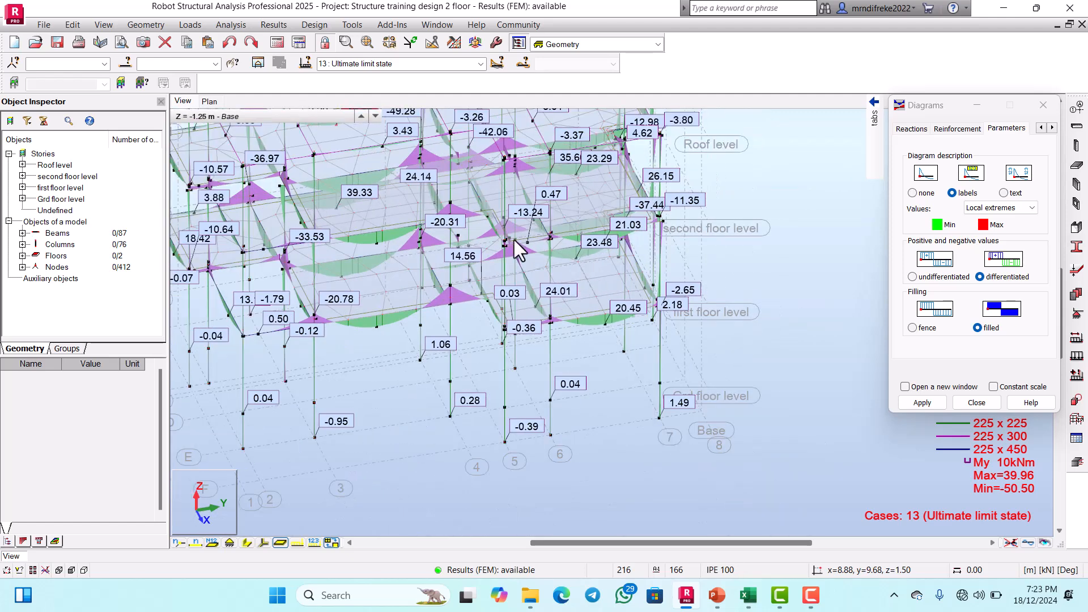
pyautogui.scroll(2, 540, 211)
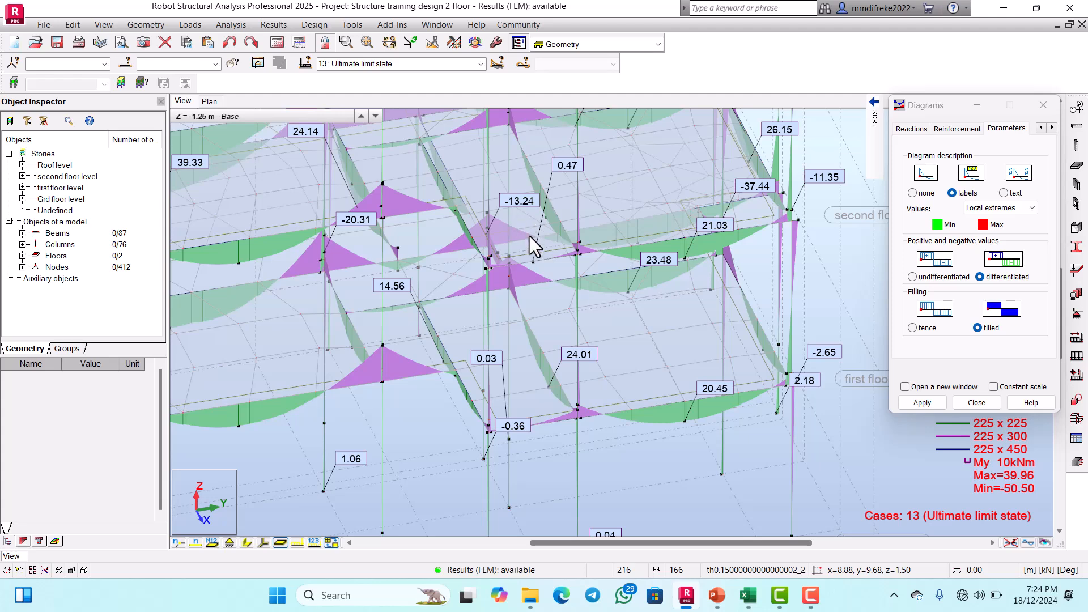
pyautogui.scroll(-1, 530, 236)
pyautogui.scroll(2, 414, 224)
pyautogui.scroll(1, 417, 232)
pyautogui.scroll(1, 401, 244)
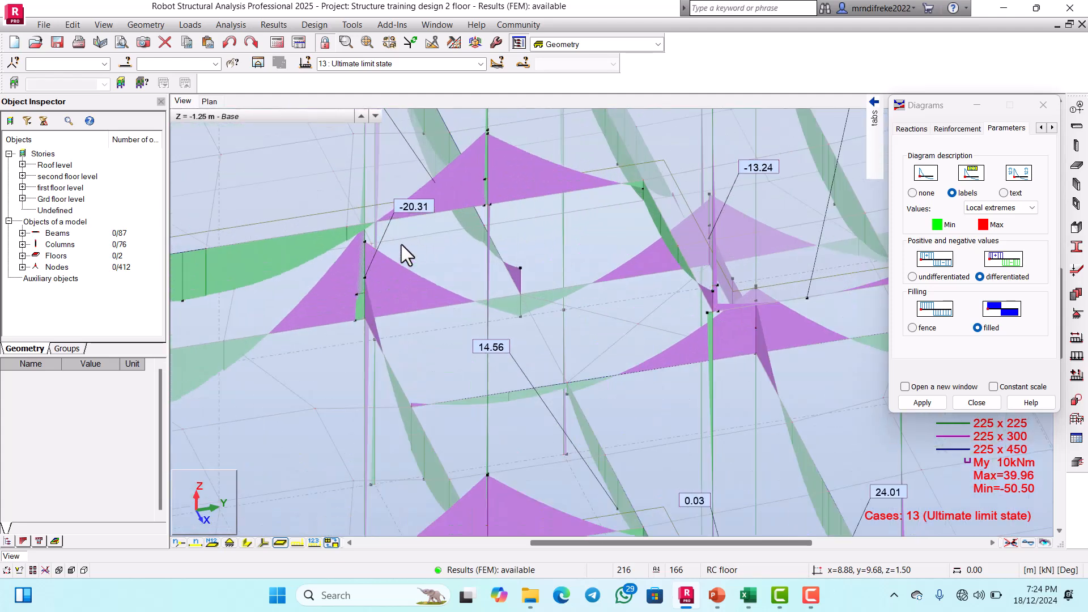
pyautogui.scroll(-1, 420, 240)
pyautogui.scroll(-1, 428, 266)
pyautogui.scroll(1, 478, 313)
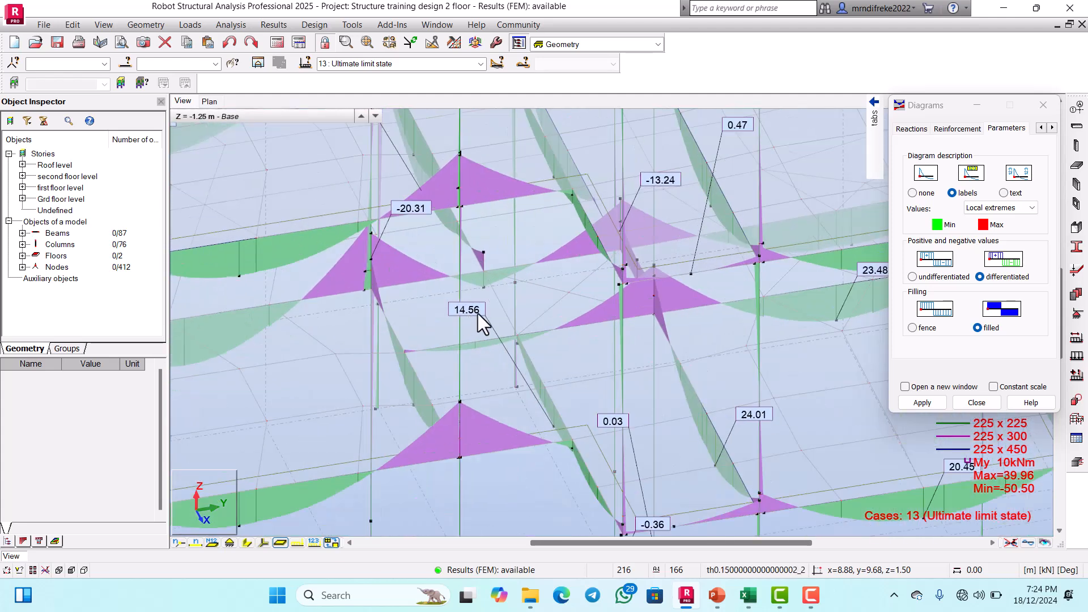
pyautogui.scroll(-2, 486, 301)
pyautogui.scroll(1, 473, 327)
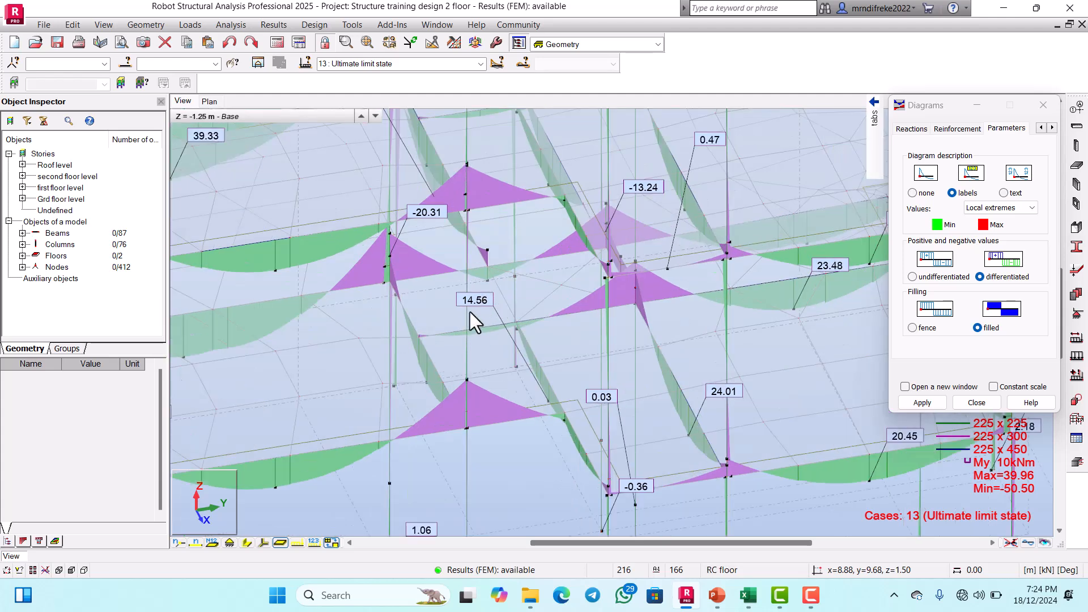
pyautogui.scroll(1, 470, 312)
pyautogui.scroll(-2, 477, 310)
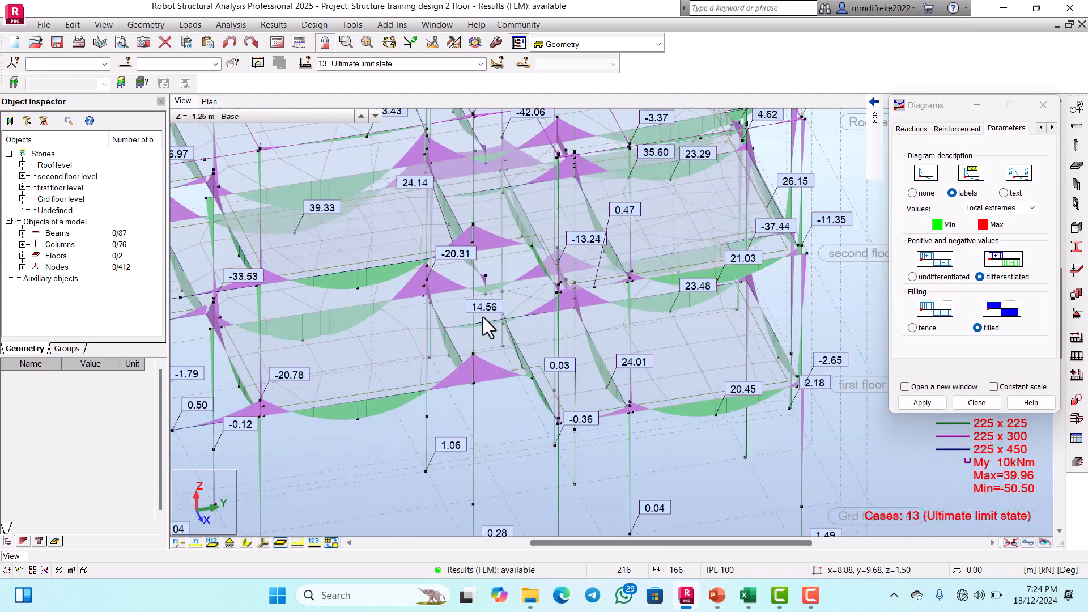
pyautogui.scroll(-1, 478, 314)
pyautogui.scroll(2, 362, 230)
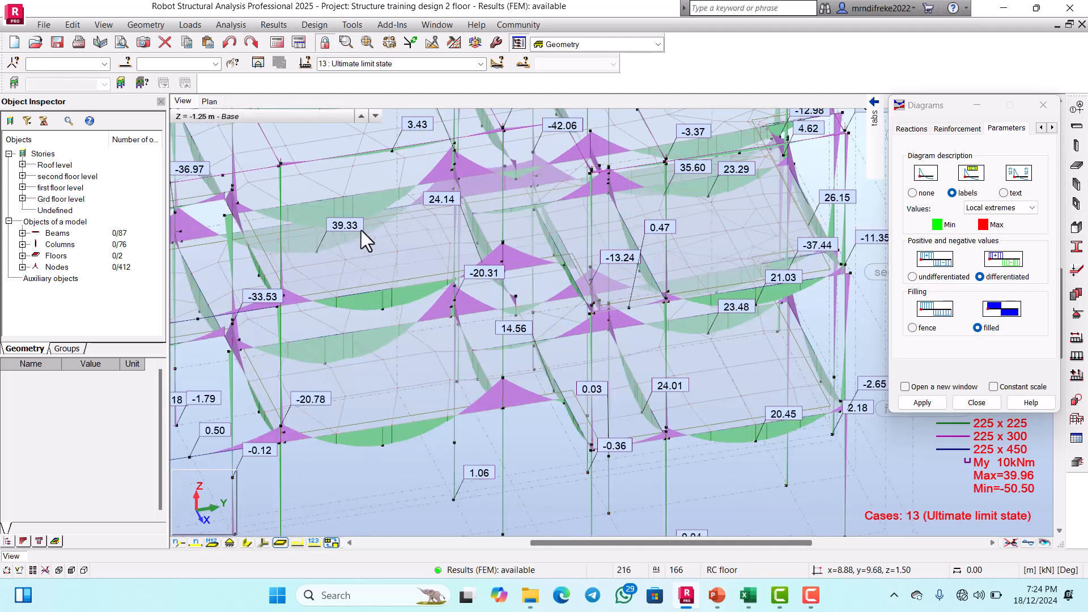
pyautogui.scroll(-2, 446, 209)
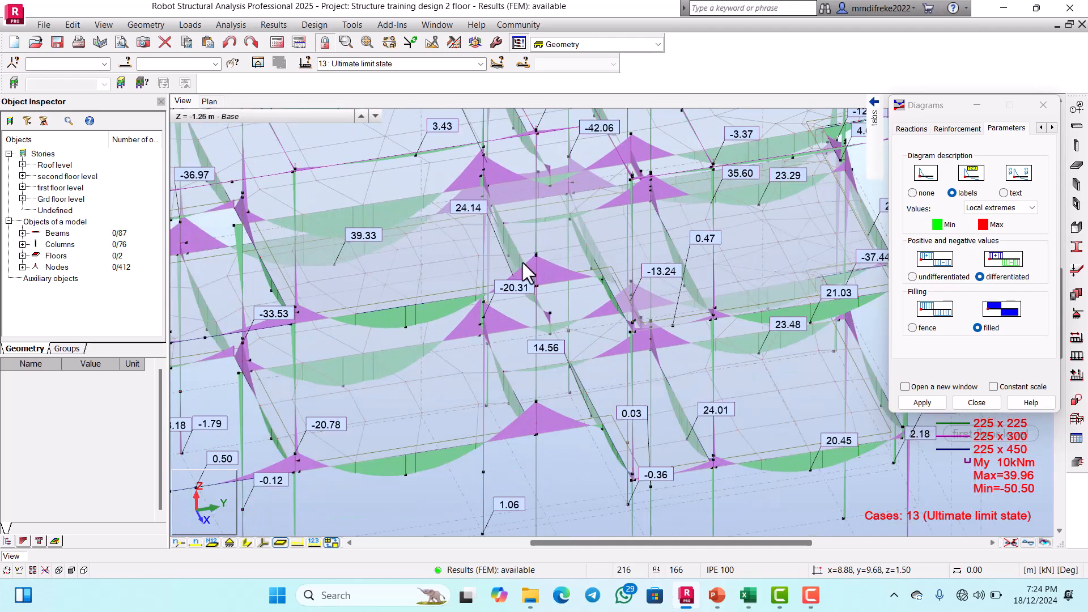
pyautogui.scroll(1, 647, 214)
pyautogui.scroll(-1, 608, 259)
pyautogui.scroll(2, 708, 209)
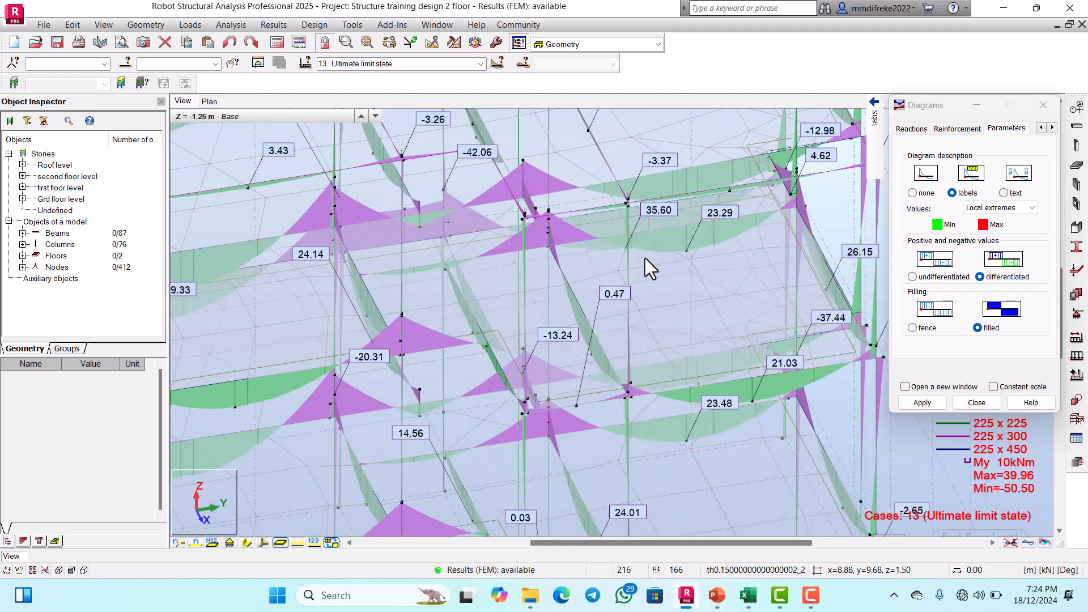
# Step: Examine the My moment diagrams and value labels on the lower-floor beams and their column joints up close
pyautogui.scroll(-1, 653, 201)
pyautogui.scroll(2, 641, 226)
pyautogui.scroll(-4, 642, 226)
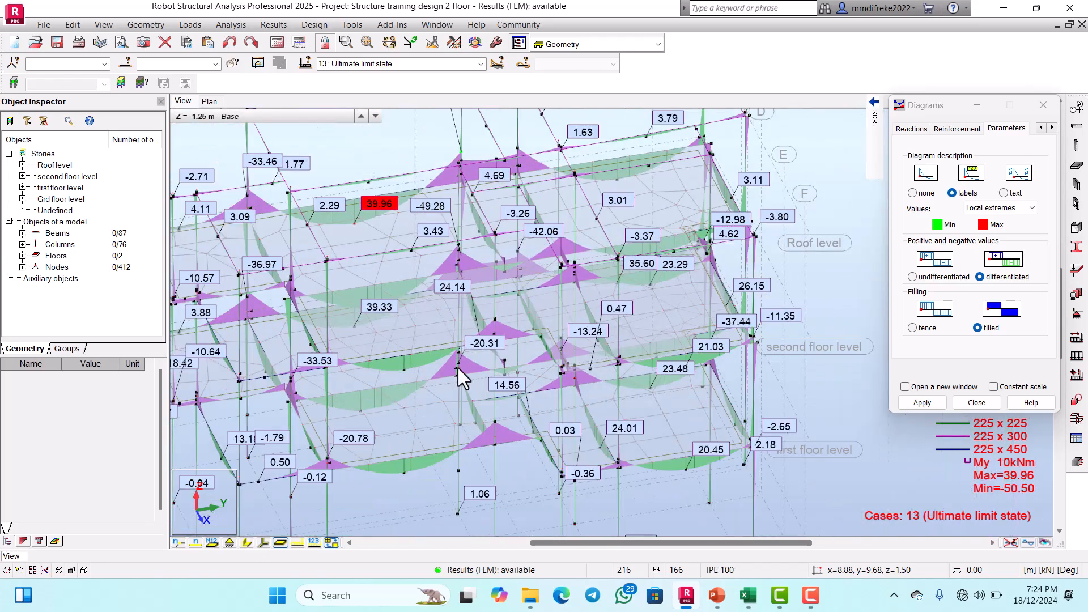
pyautogui.scroll(3, 394, 367)
pyautogui.scroll(-2, 572, 319)
pyautogui.scroll(-1, 377, 369)
pyautogui.scroll(3, 376, 369)
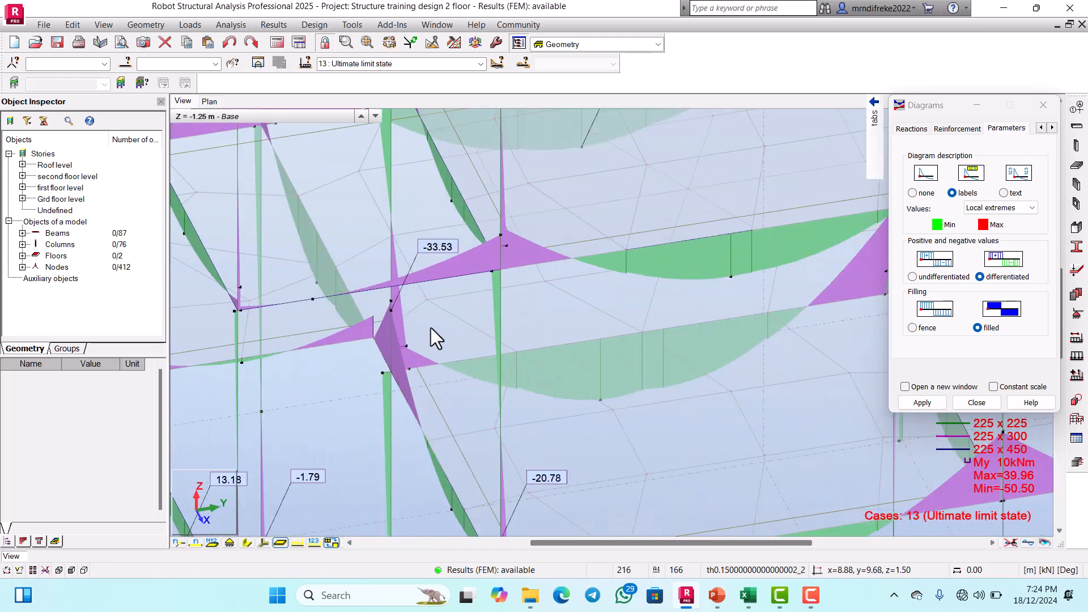
pyautogui.scroll(-2, 433, 335)
pyautogui.scroll(-2, 493, 342)
pyautogui.scroll(3, 546, 380)
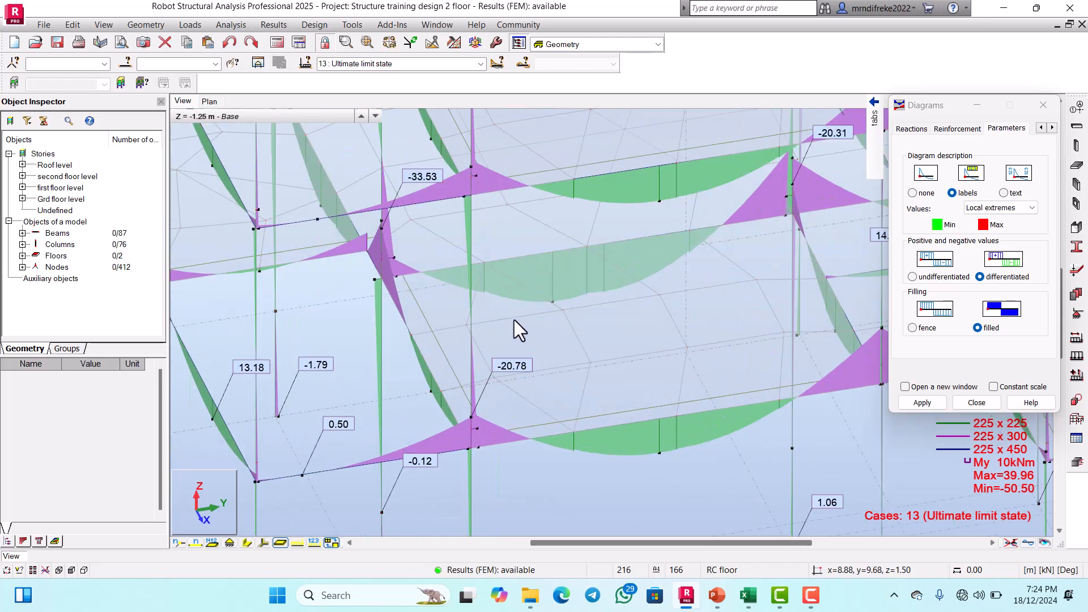
pyautogui.scroll(-2, 514, 320)
pyautogui.scroll(3, 494, 391)
pyautogui.scroll(-4, 525, 325)
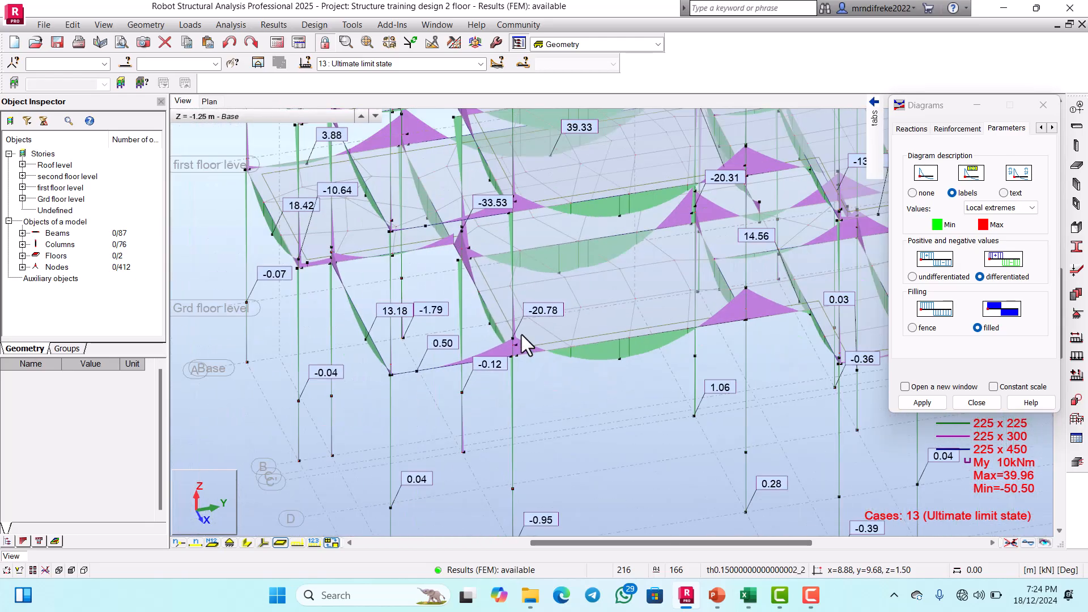
pyautogui.scroll(2, 493, 231)
pyautogui.scroll(-3, 486, 302)
pyautogui.scroll(2, 532, 189)
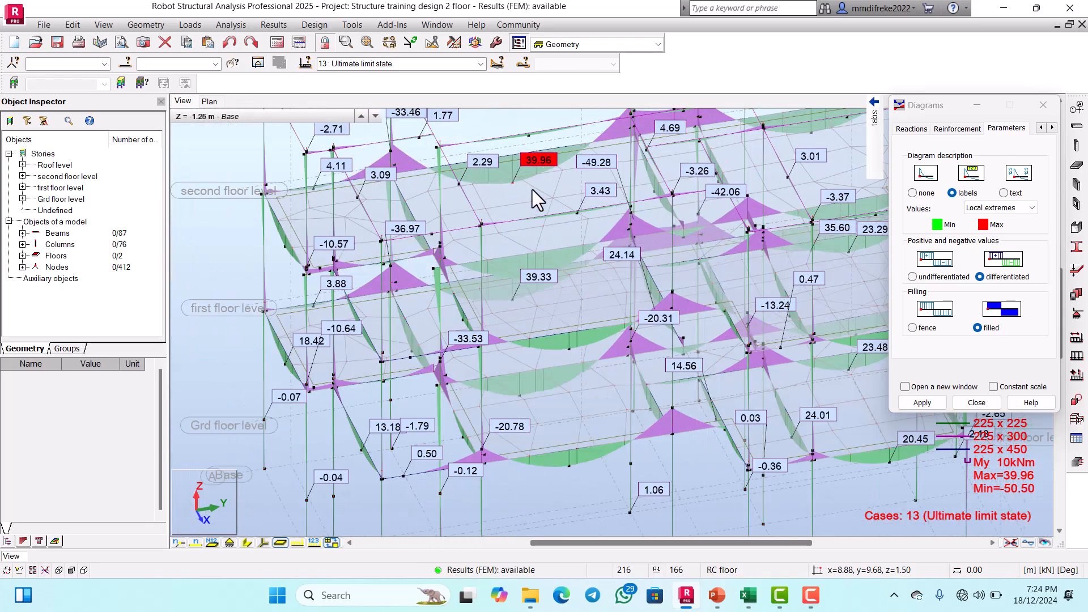
pyautogui.scroll(-2, 482, 264)
pyautogui.scroll(2, 541, 244)
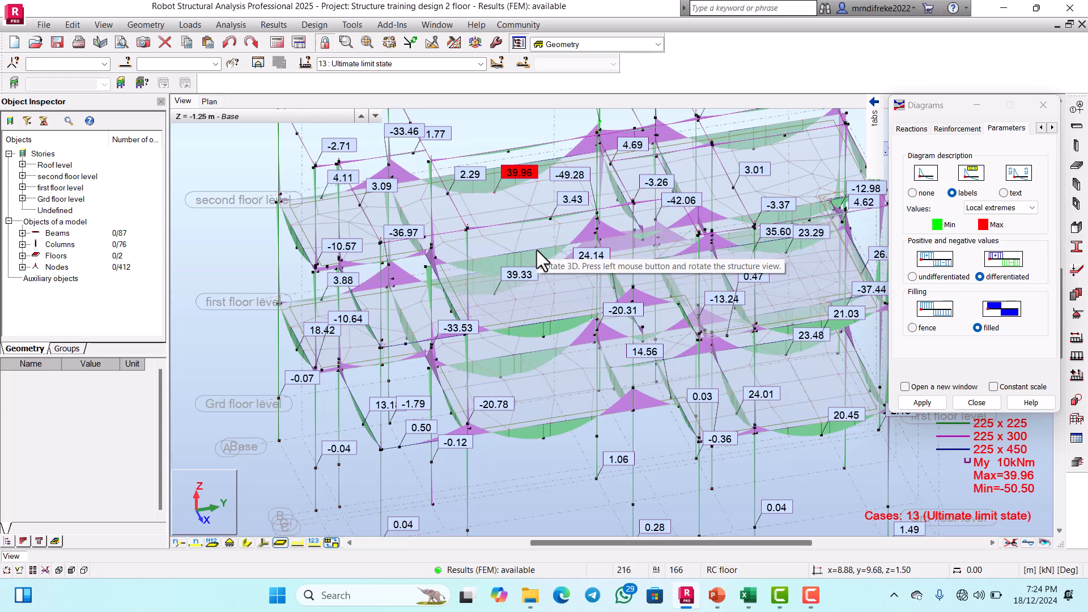
# Step: Rotate the structure slightly in 3D and examine the My moment peaks over the interior supports of the upper floor beams
pyautogui.moveTo(493, 294); pyautogui.dragTo(528, 297)
pyautogui.scroll(-1, 524, 288)
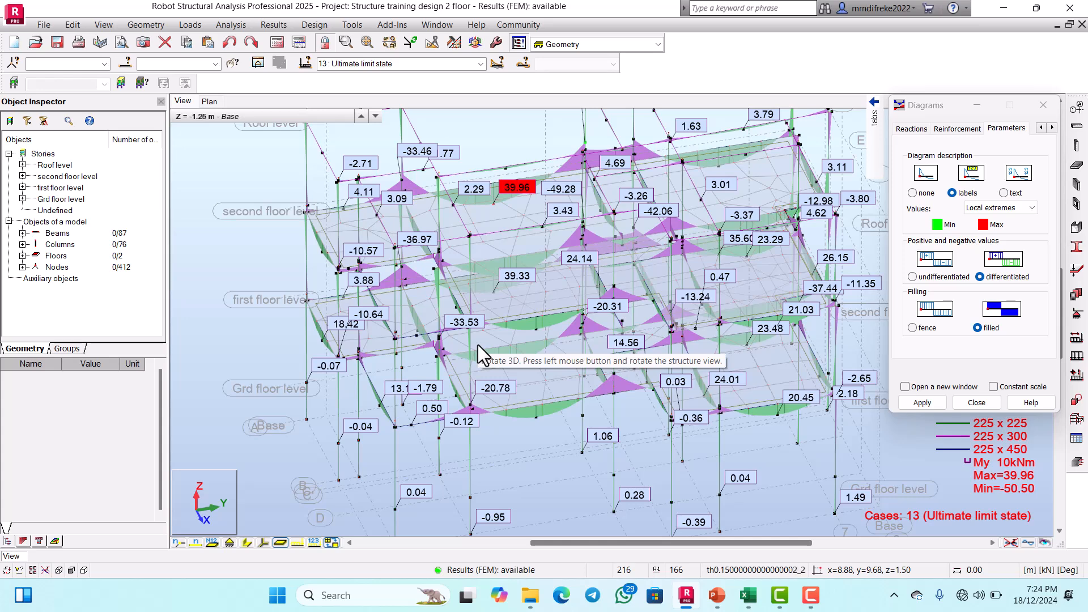
pyautogui.moveTo(566, 306); pyautogui.dragTo(615, 232)
pyautogui.scroll(-2, 613, 225)
pyautogui.scroll(5, 613, 222)
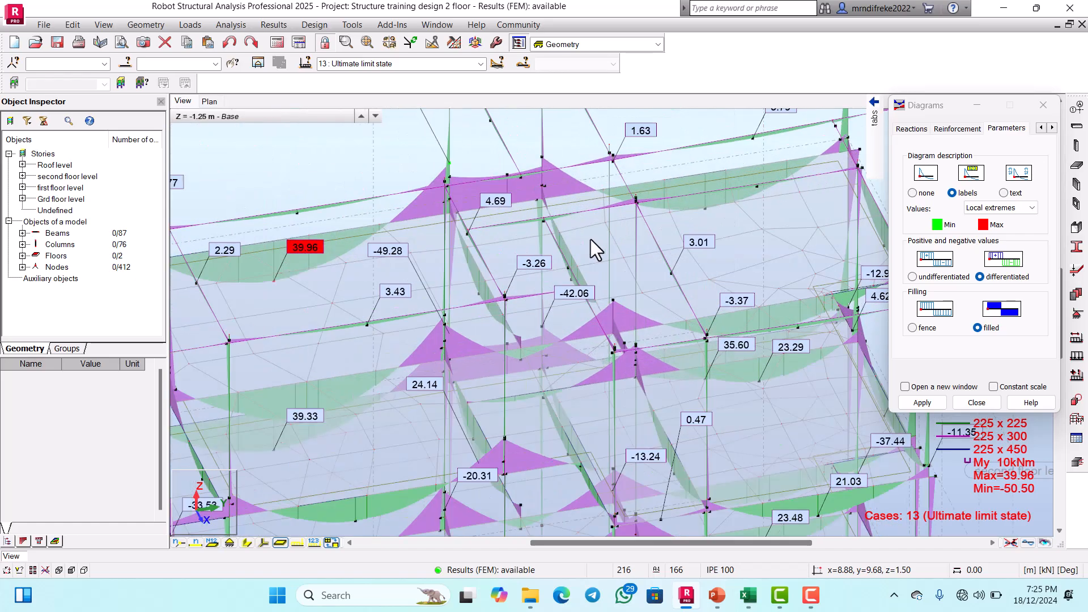
pyautogui.scroll(-2, 534, 220)
pyautogui.scroll(1, 641, 301)
pyautogui.scroll(2, 641, 302)
pyautogui.scroll(-3, 635, 286)
pyautogui.scroll(4, 683, 340)
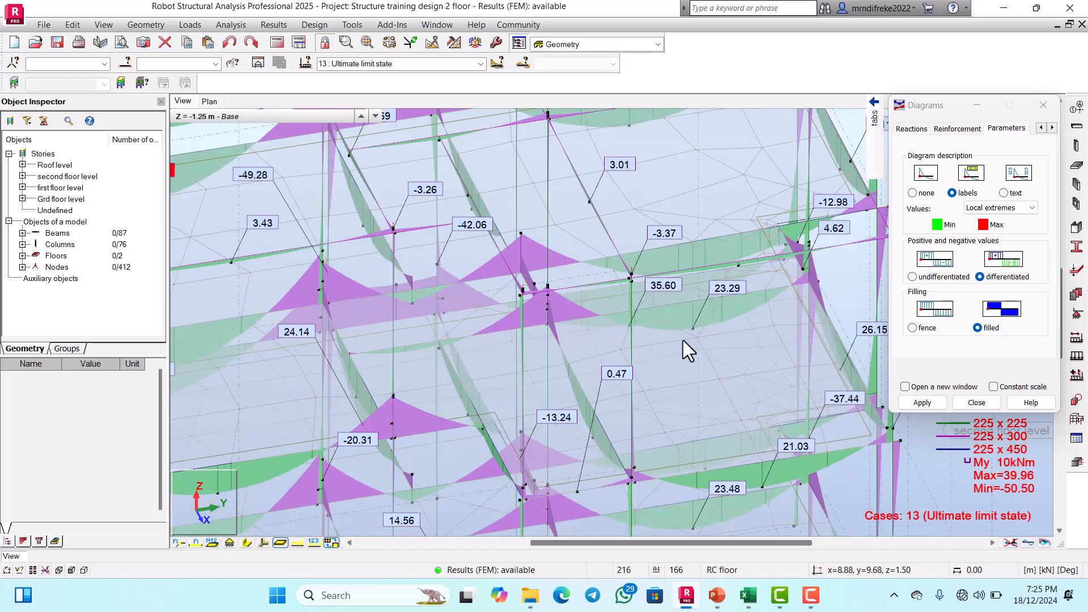
pyautogui.scroll(-6, 664, 292)
pyautogui.scroll(4, 666, 334)
pyautogui.scroll(-4, 673, 288)
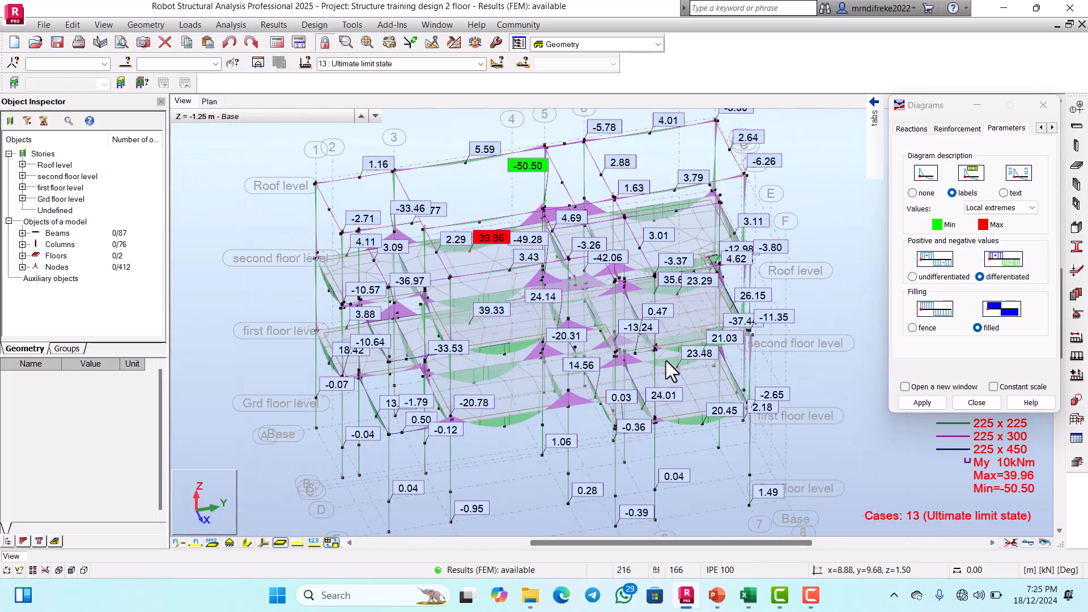
# Step: Compare the My support and span moments on the interior and front beams of the lower floor
pyautogui.scroll(5, 665, 360)
pyautogui.scroll(-4, 703, 336)
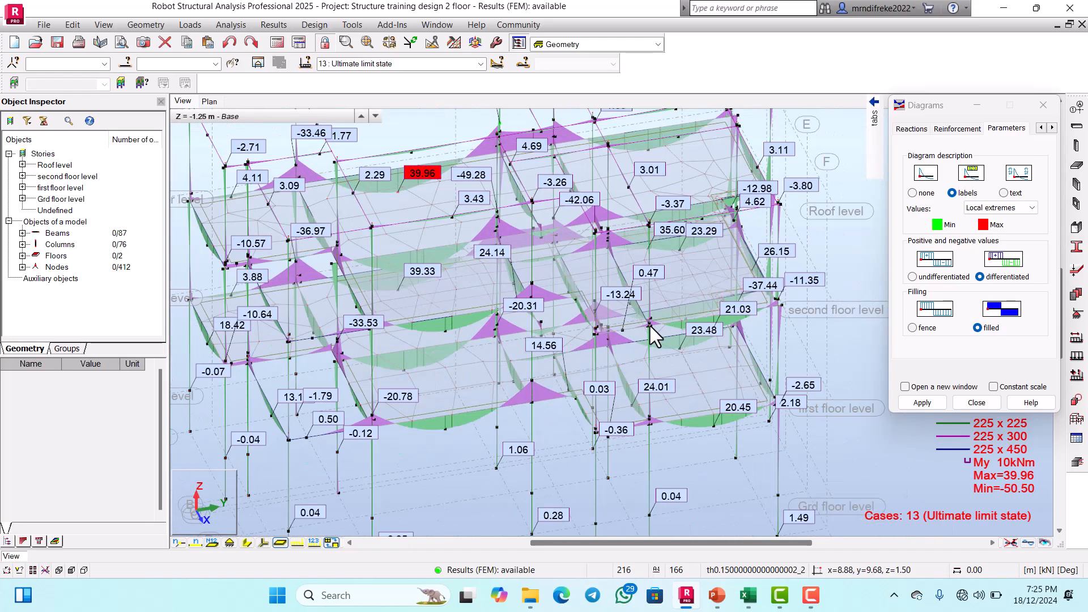
pyautogui.scroll(5, 687, 339)
pyautogui.scroll(-1, 706, 322)
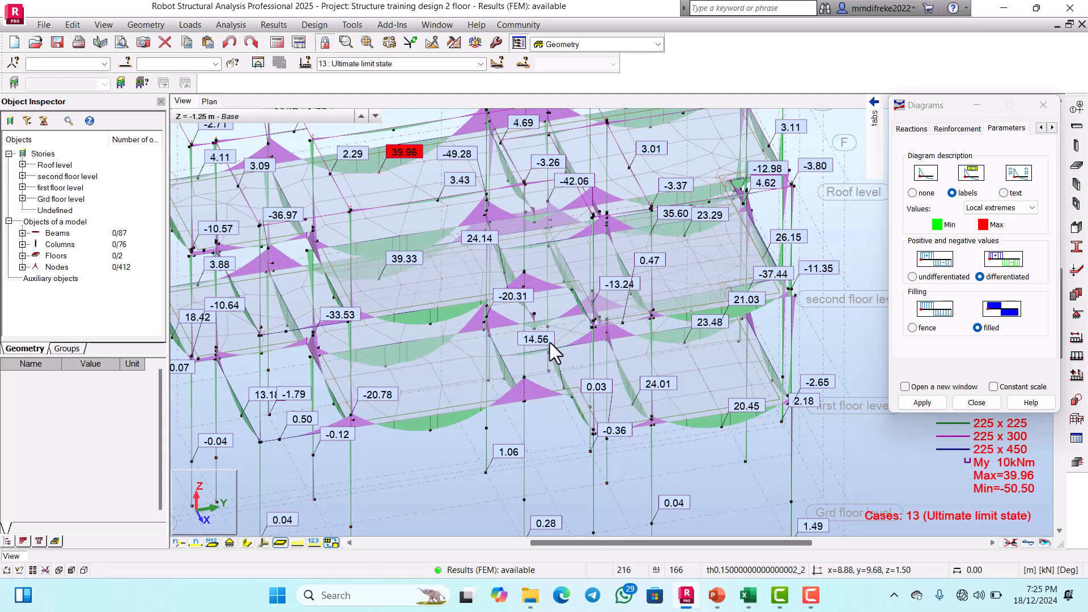
pyautogui.scroll(3, 541, 294)
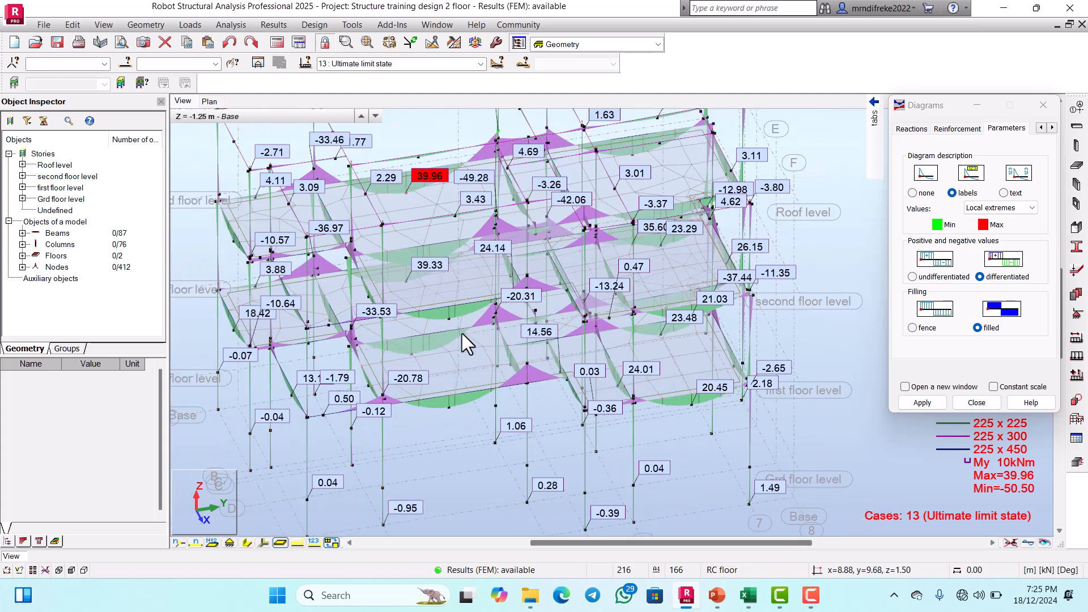
pyautogui.scroll(2, 408, 282)
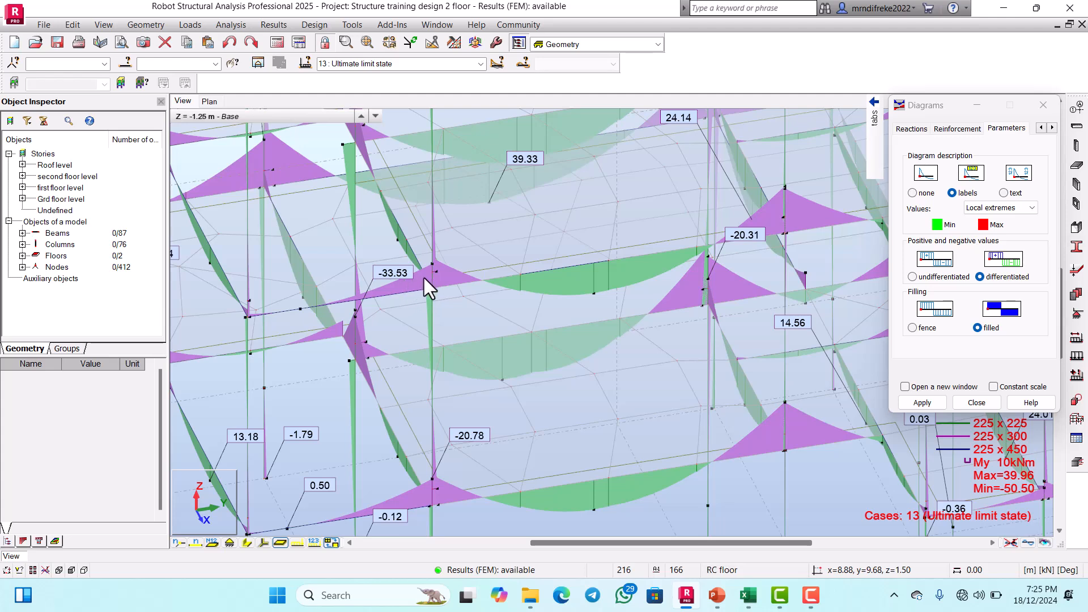
pyautogui.scroll(-3, 454, 295)
pyautogui.scroll(-2, 482, 385)
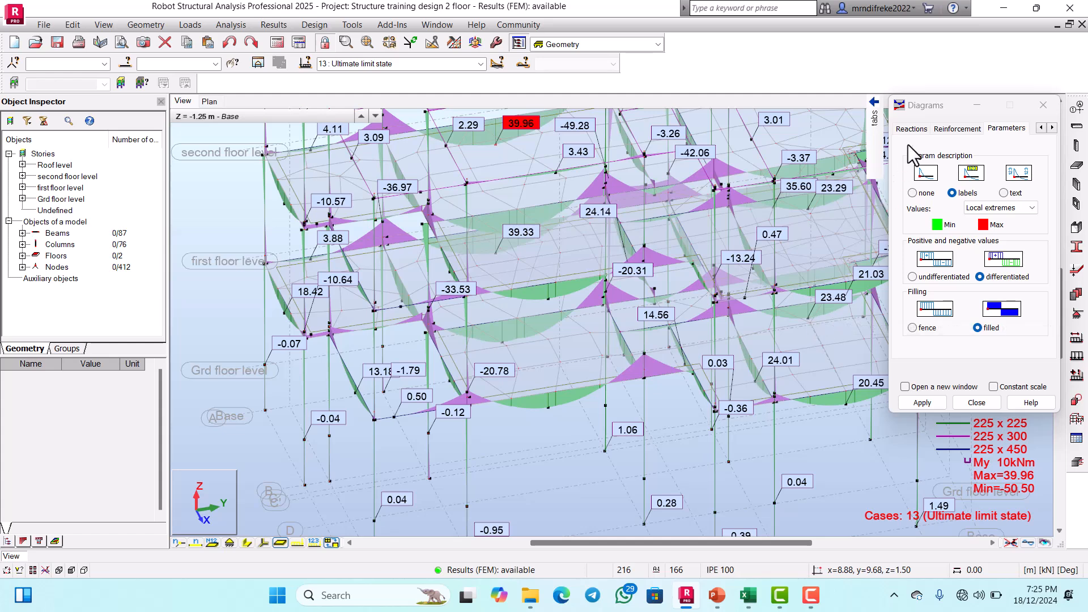
# Step: Turn off the My moment diagram on the members
pyautogui.moveTo(875, 117)
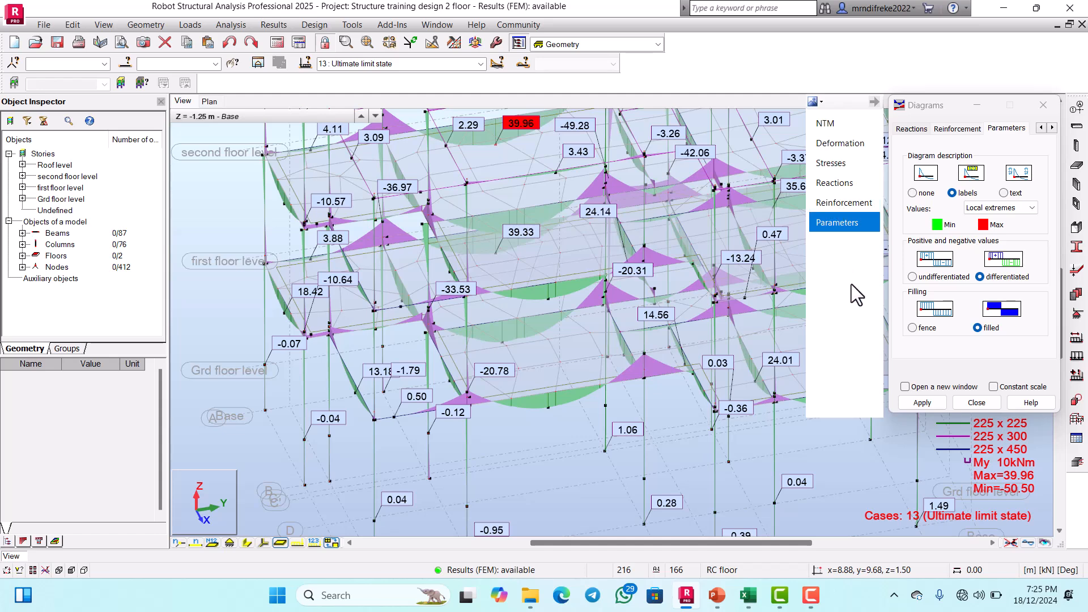
pyautogui.click(824, 126)
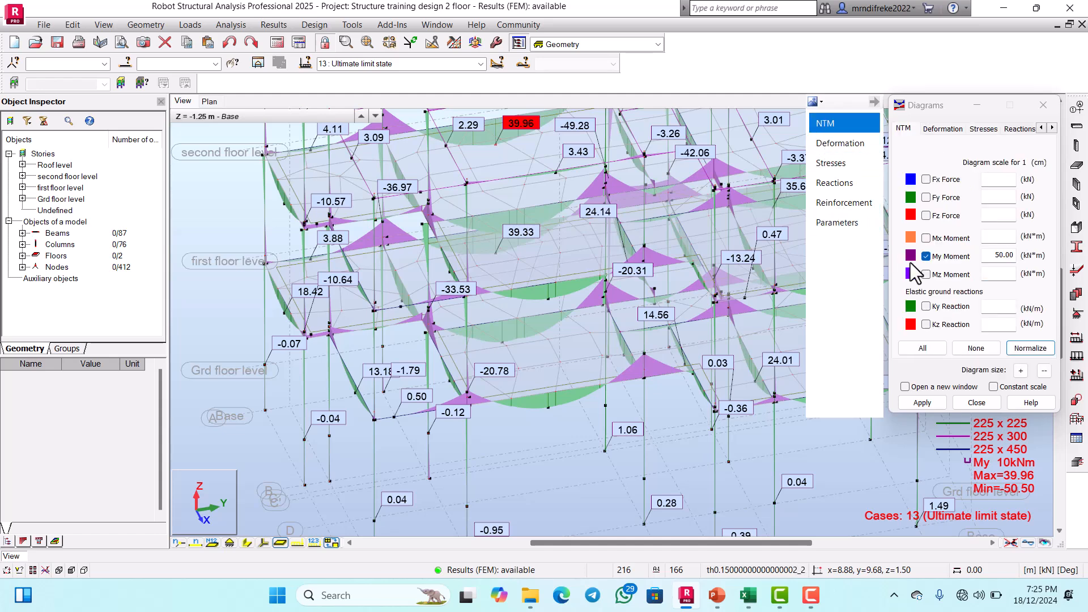
pyautogui.click(926, 258)
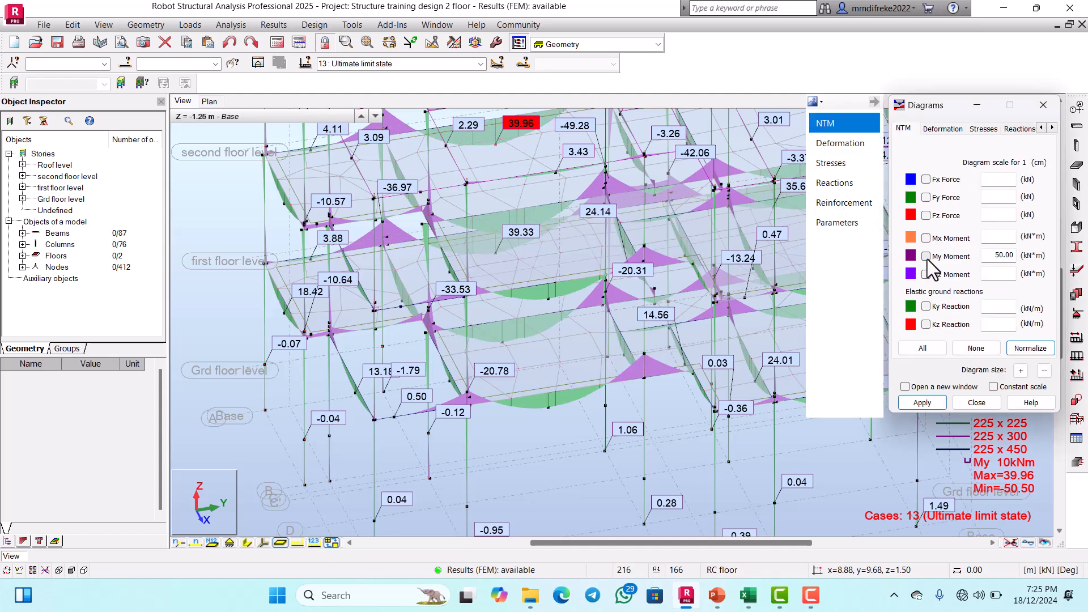
pyautogui.click(920, 402)
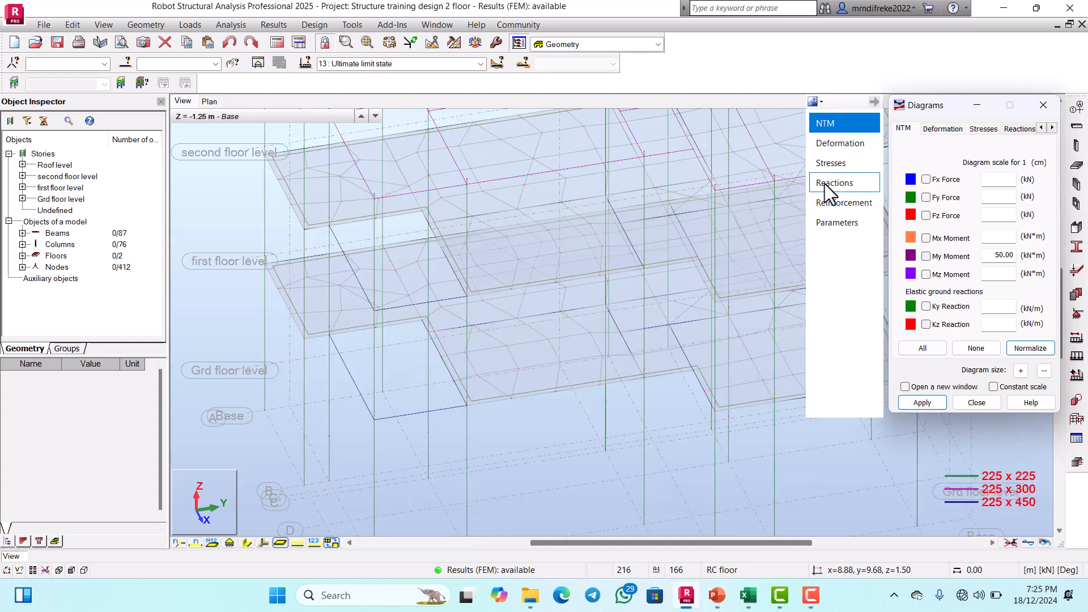
# Step: Display the vertical FZ reactions at the column supports for the ultimate limit state
pyautogui.click(1010, 130)
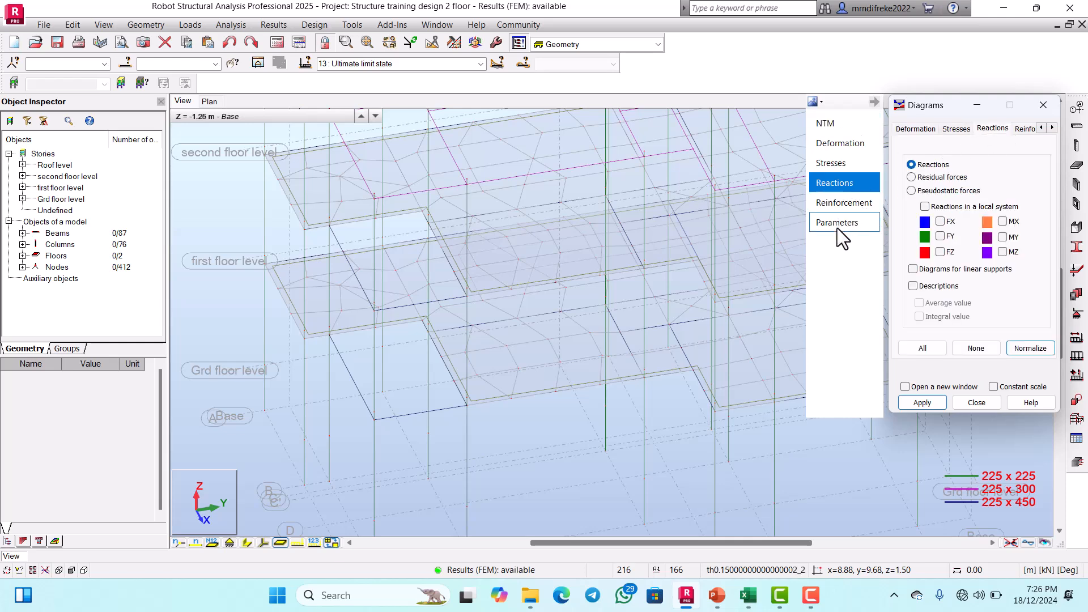
pyautogui.click(940, 251)
pyautogui.click(834, 226)
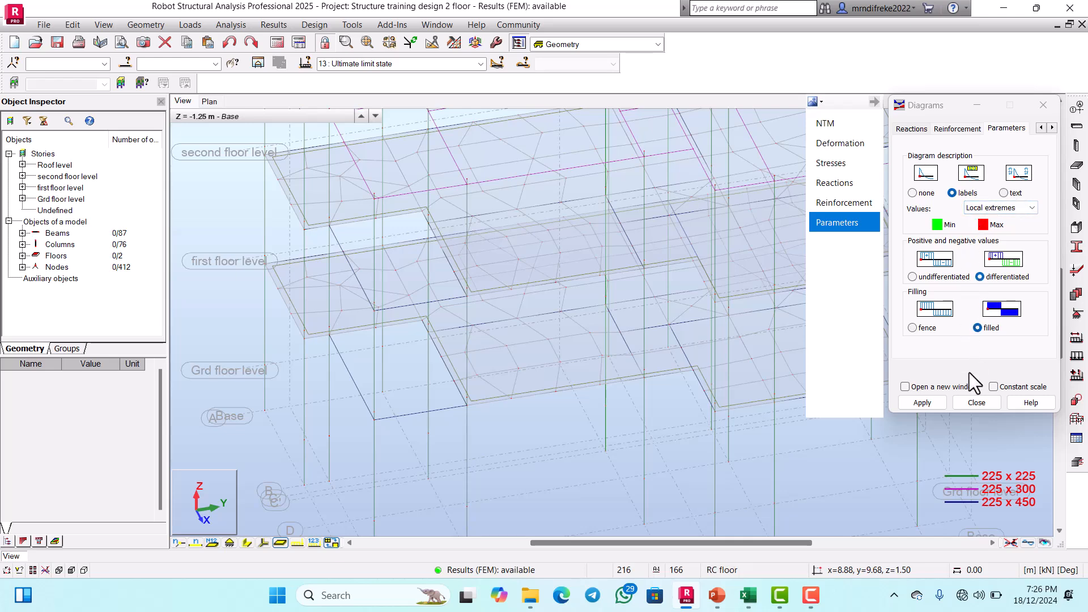
pyautogui.click(925, 401)
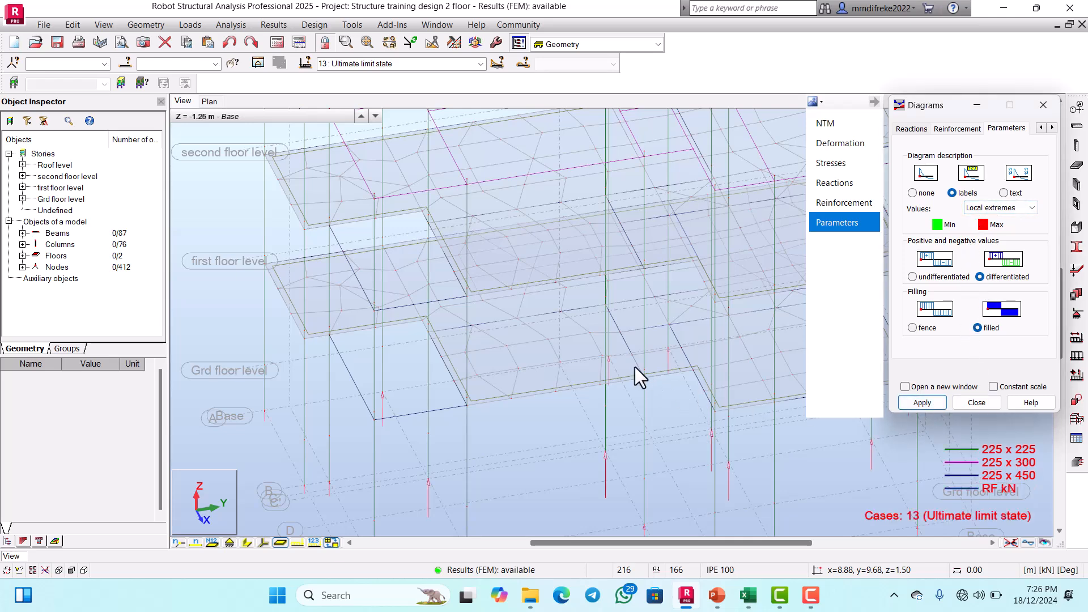
pyautogui.scroll(-5, 629, 368)
pyautogui.scroll(4, 697, 404)
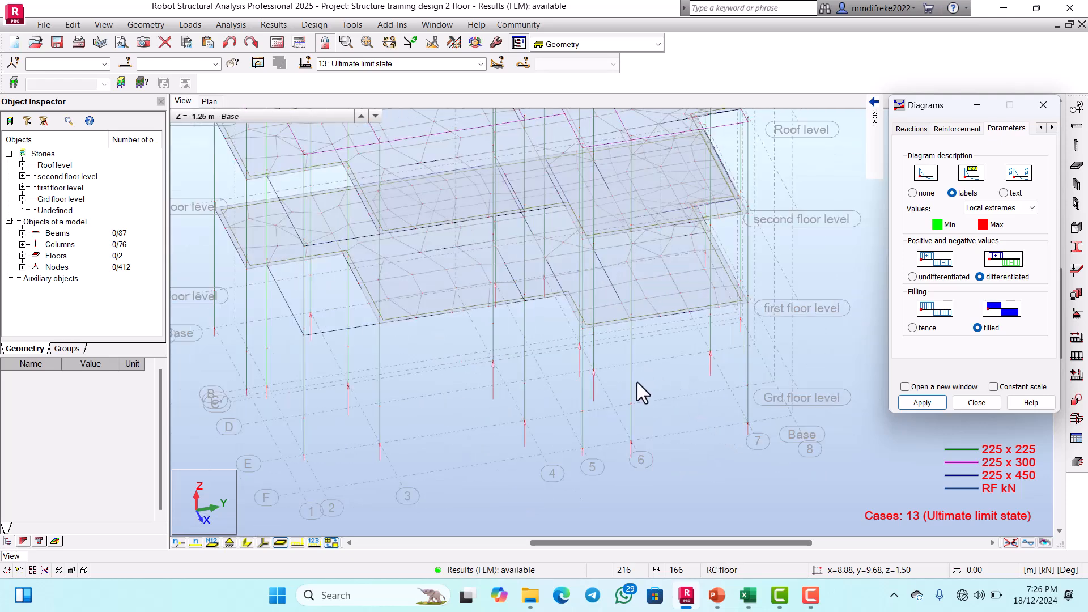
pyautogui.scroll(-2, 679, 385)
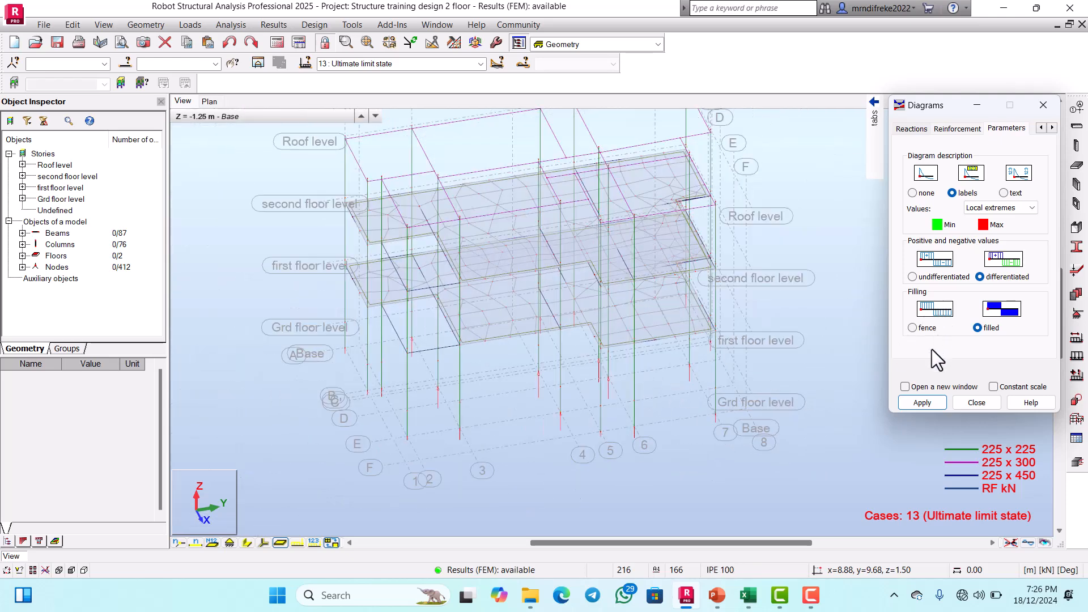
# Step: Turn on the diagrams for linear supports and the value descriptions for the FZ reactions
pyautogui.moveTo(875, 153)
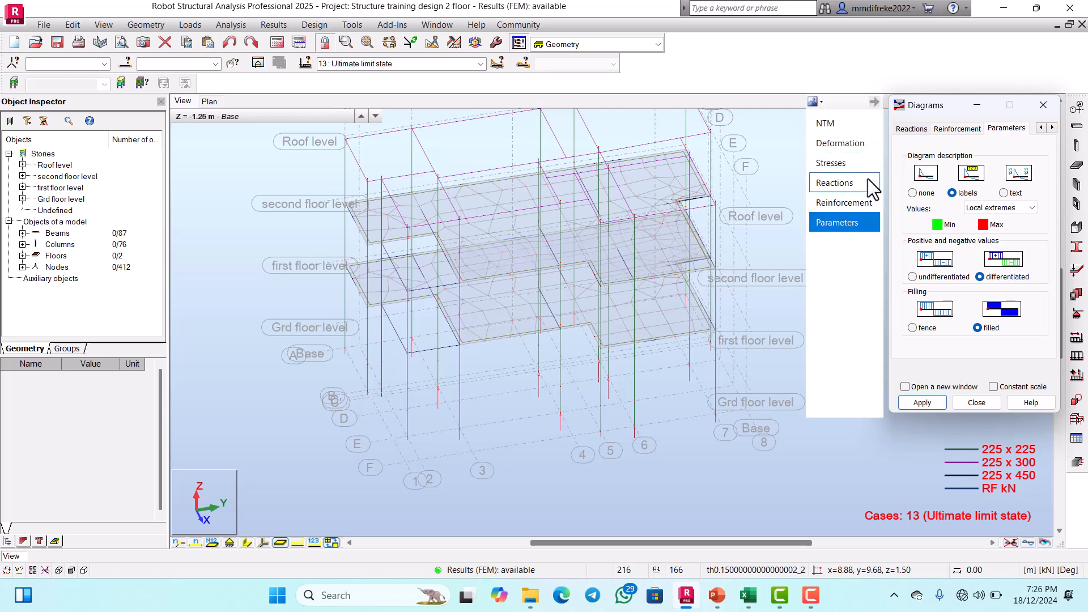
pyautogui.click(851, 182)
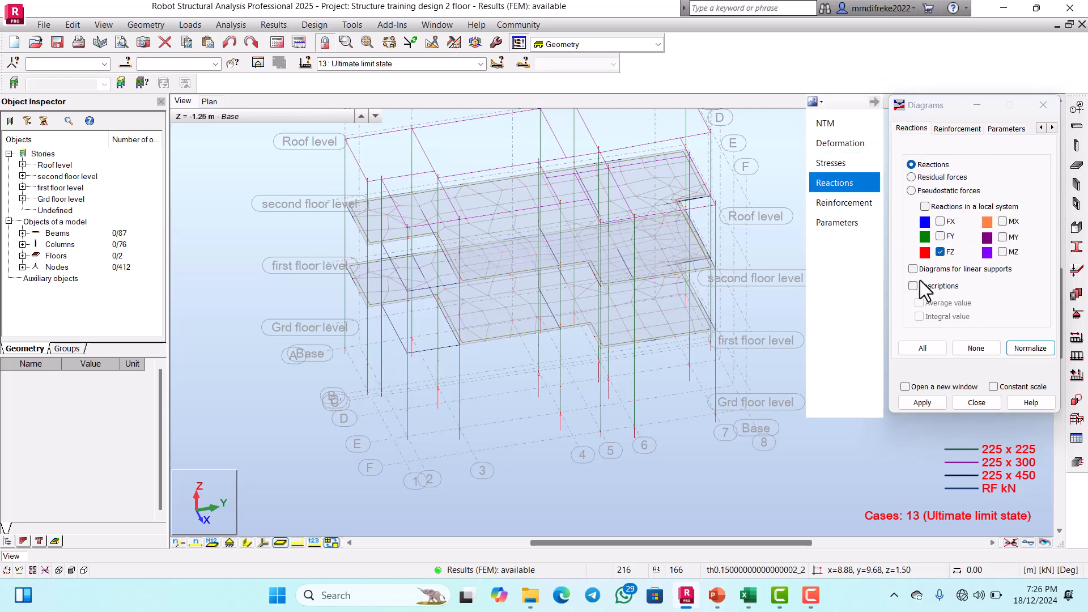
pyautogui.click(914, 271)
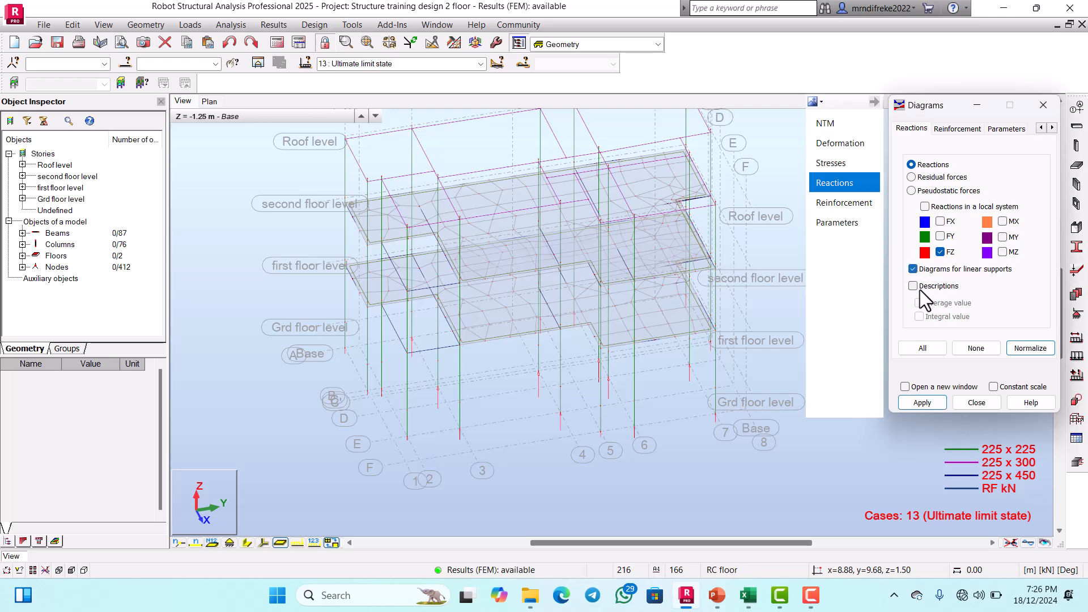
pyautogui.click(914, 287)
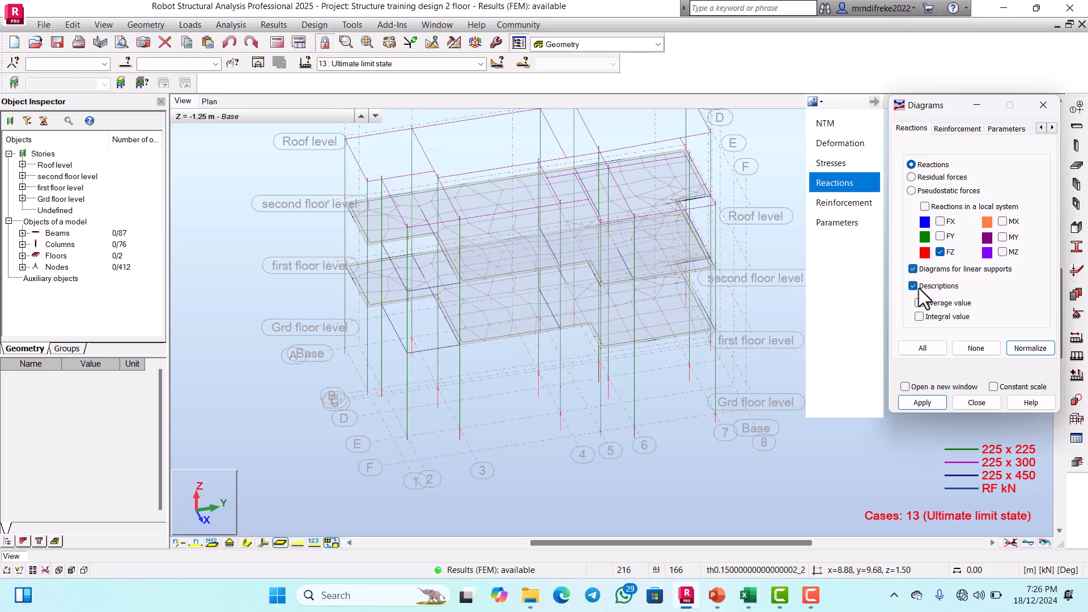
pyautogui.click(922, 401)
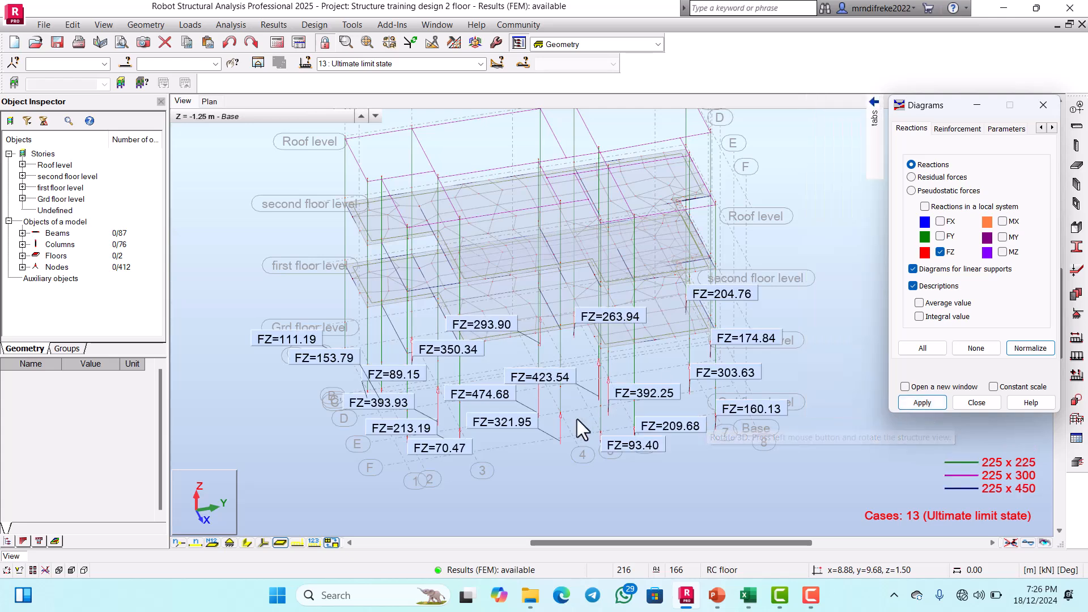
# Step: Examine the FZ reaction values at the column bases along grid lines 4 to 7 up close
pyautogui.scroll(4, 567, 419)
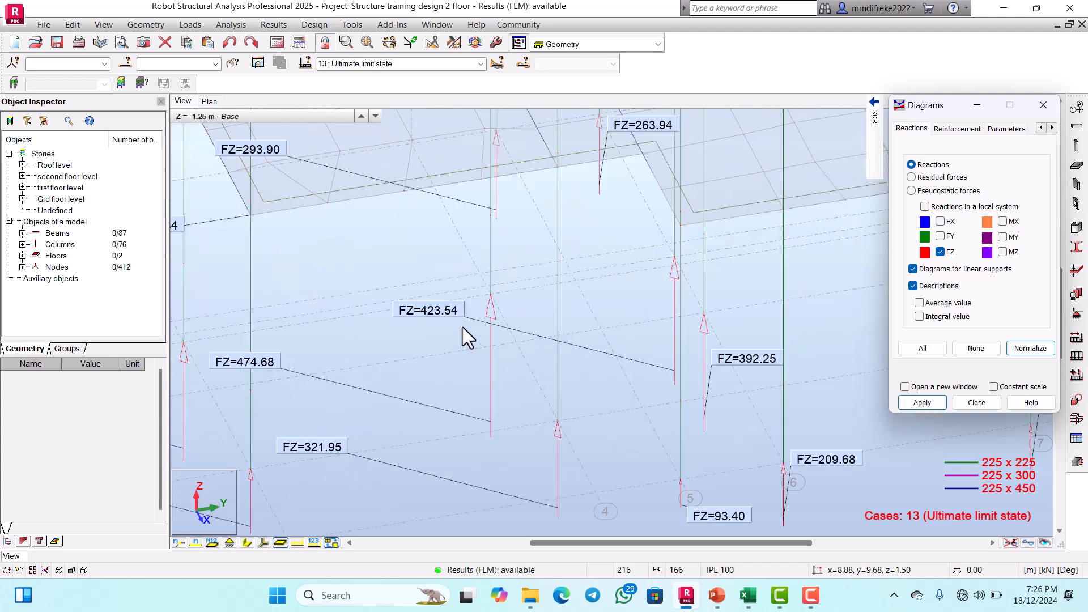
pyautogui.scroll(-2, 615, 369)
pyautogui.scroll(3, 649, 371)
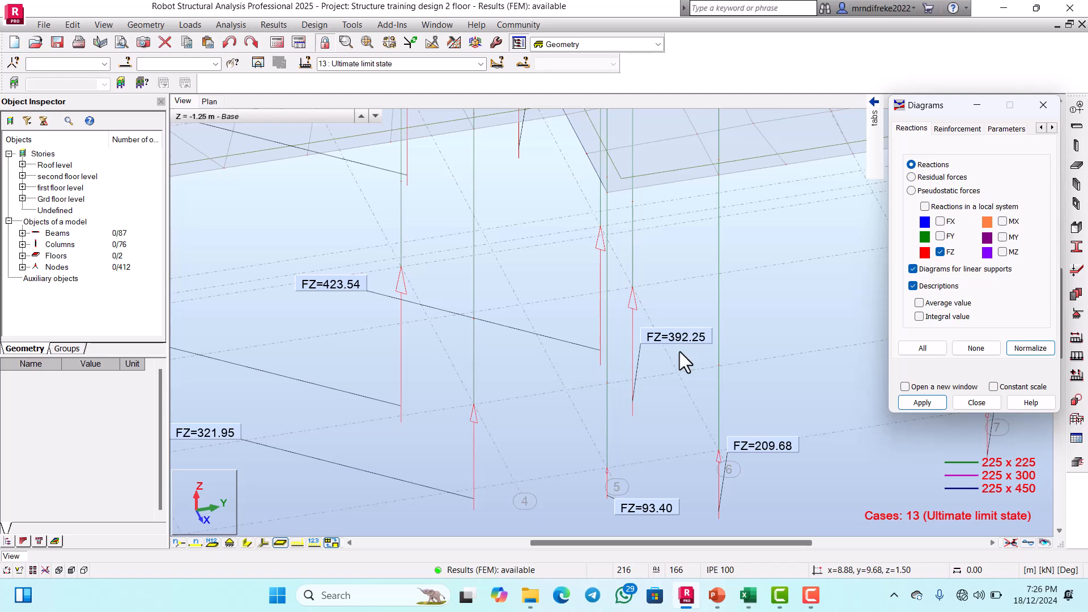
pyautogui.scroll(-2, 675, 358)
pyautogui.scroll(2, 651, 374)
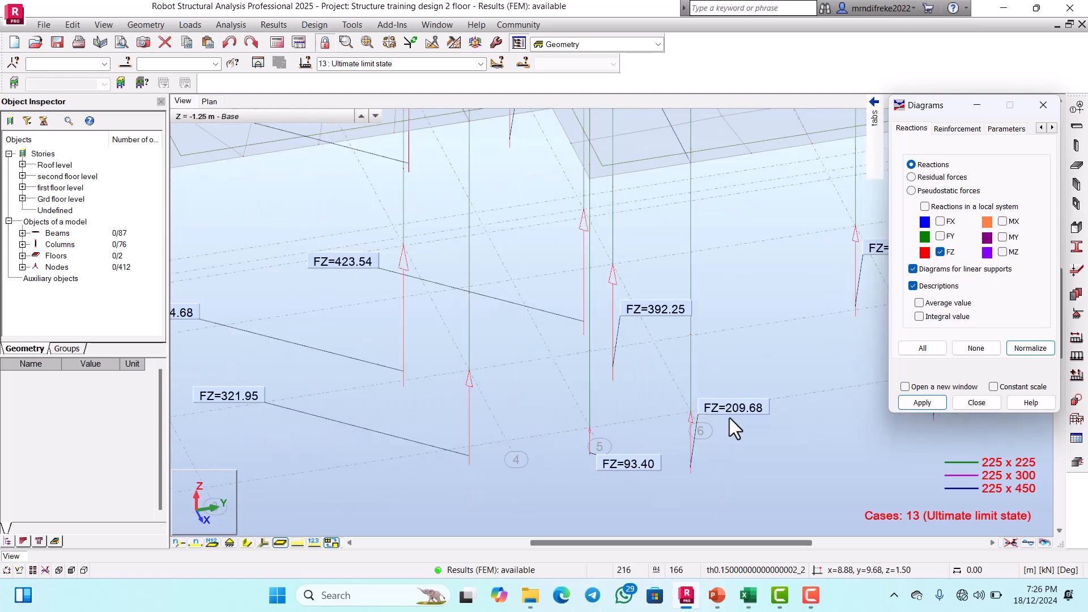
pyautogui.scroll(-1, 629, 411)
pyautogui.scroll(-1, 673, 426)
pyautogui.scroll(1, 625, 411)
pyautogui.scroll(-1, 641, 420)
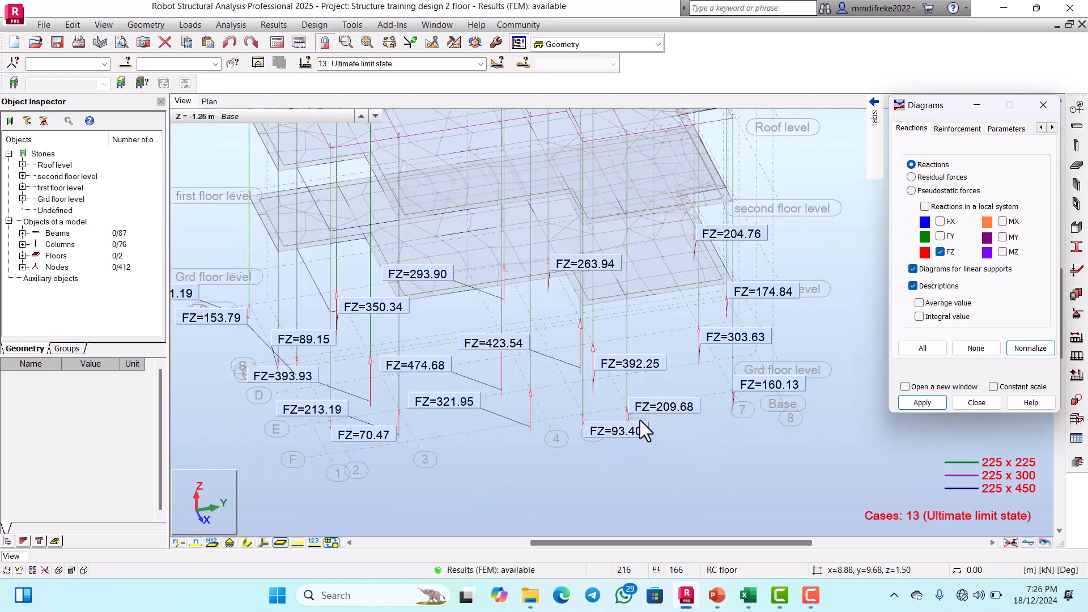
pyautogui.scroll(1, 761, 402)
pyautogui.scroll(2, 754, 402)
pyautogui.scroll(-1, 653, 399)
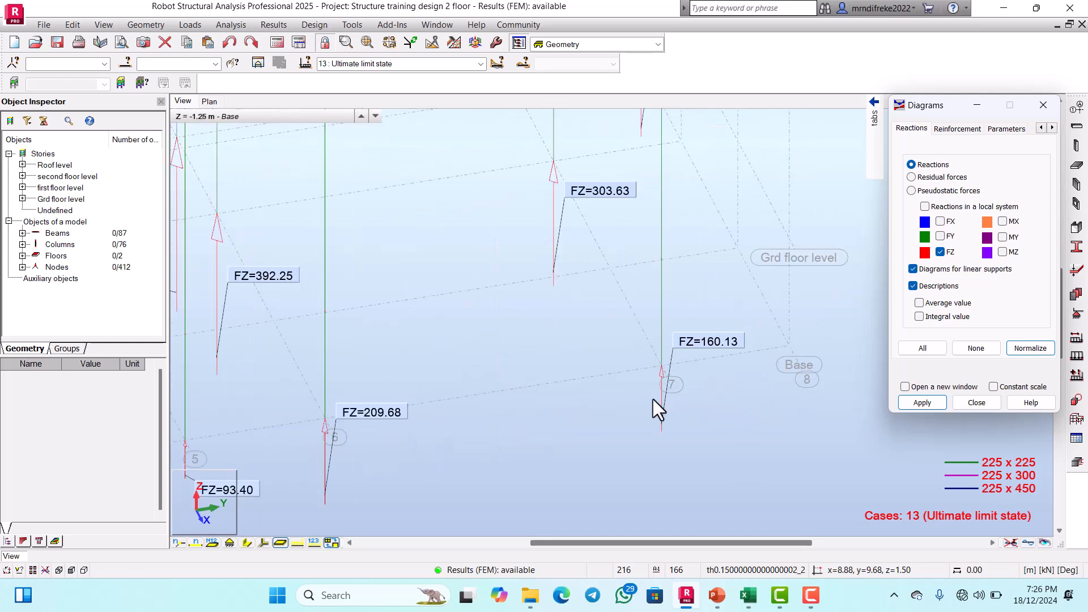
pyautogui.scroll(1, 705, 367)
pyautogui.scroll(-5, 678, 383)
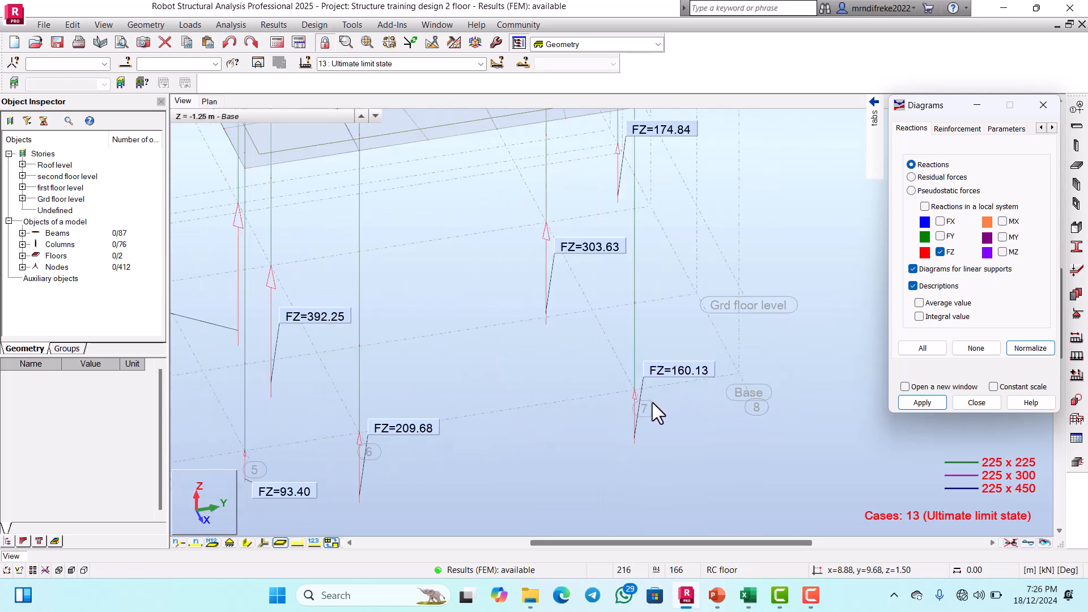
# Step: Examine the FZ reaction values at the column bases from grid line 7 across to grid lines 1 to 3
pyautogui.scroll(2, 677, 280)
pyautogui.scroll(-4, 671, 323)
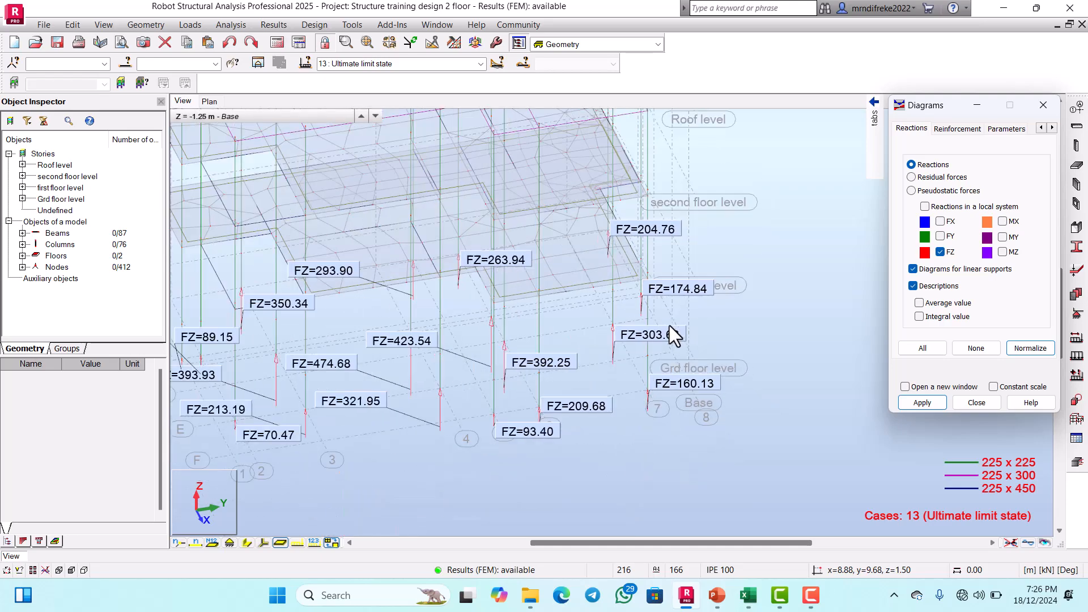
pyautogui.scroll(3, 409, 385)
pyautogui.scroll(-2, 433, 384)
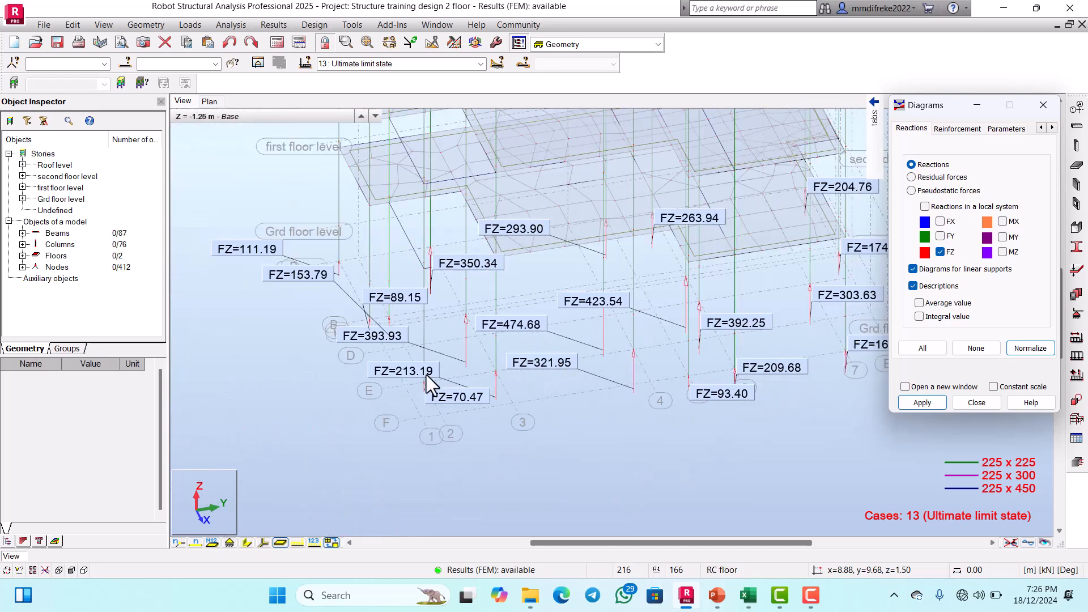
pyautogui.scroll(3, 465, 406)
pyautogui.scroll(-4, 467, 406)
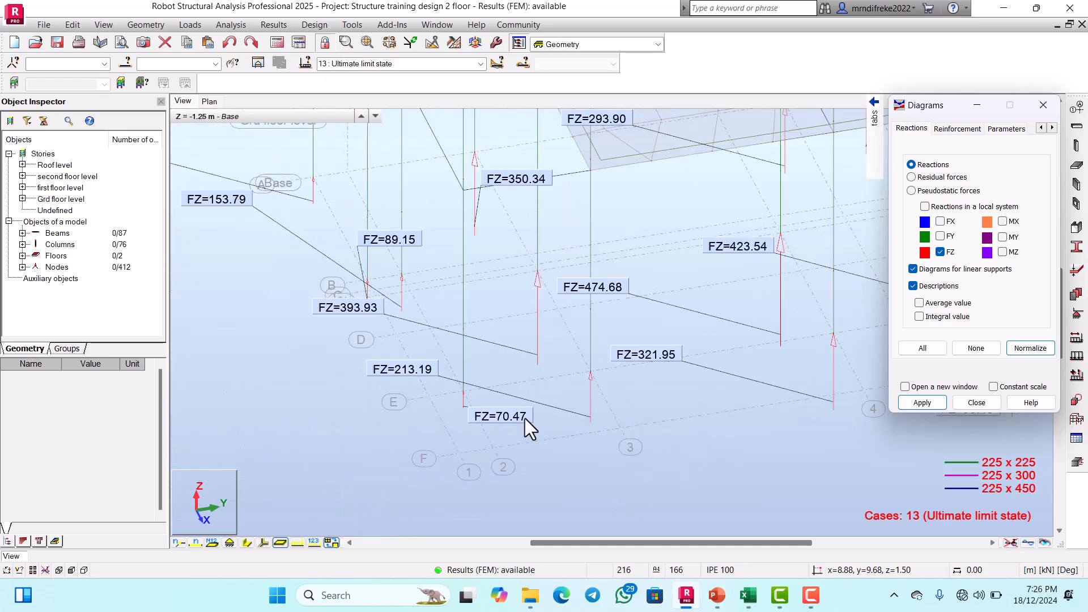
pyautogui.scroll(2, 444, 306)
pyautogui.scroll(-1, 526, 252)
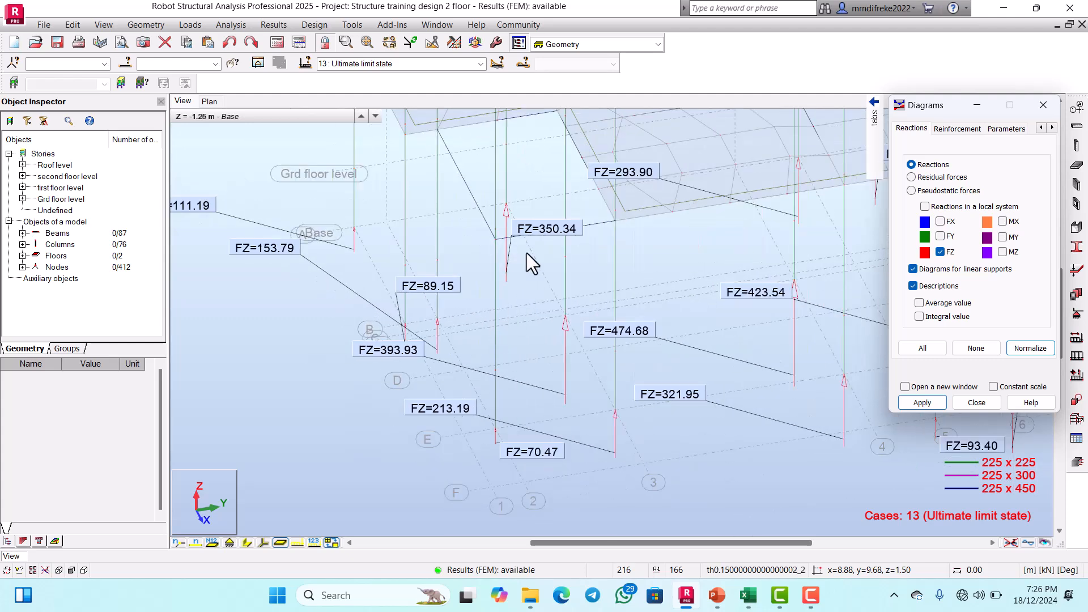
pyautogui.scroll(3, 541, 239)
pyautogui.scroll(-3, 539, 263)
pyautogui.scroll(2, 536, 287)
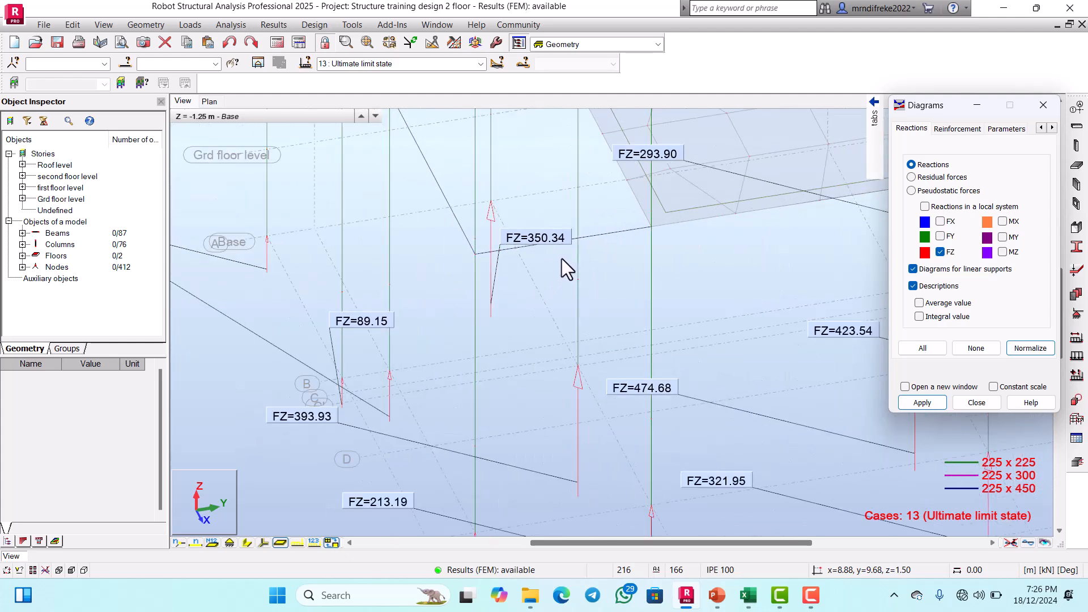
pyautogui.scroll(-1, 562, 258)
pyautogui.scroll(2, 629, 217)
pyautogui.scroll(-4, 587, 287)
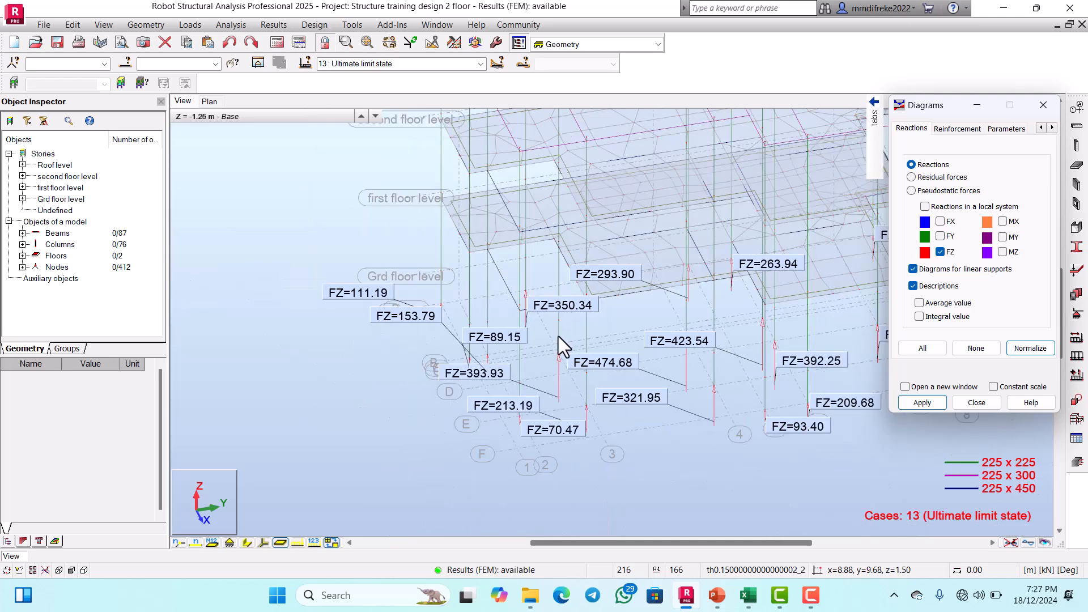
# Step: Examine the FZ reaction values at the column bases near grid lines A and B on the grid line 1 side
pyautogui.scroll(3, 370, 293)
pyautogui.scroll(3, 329, 318)
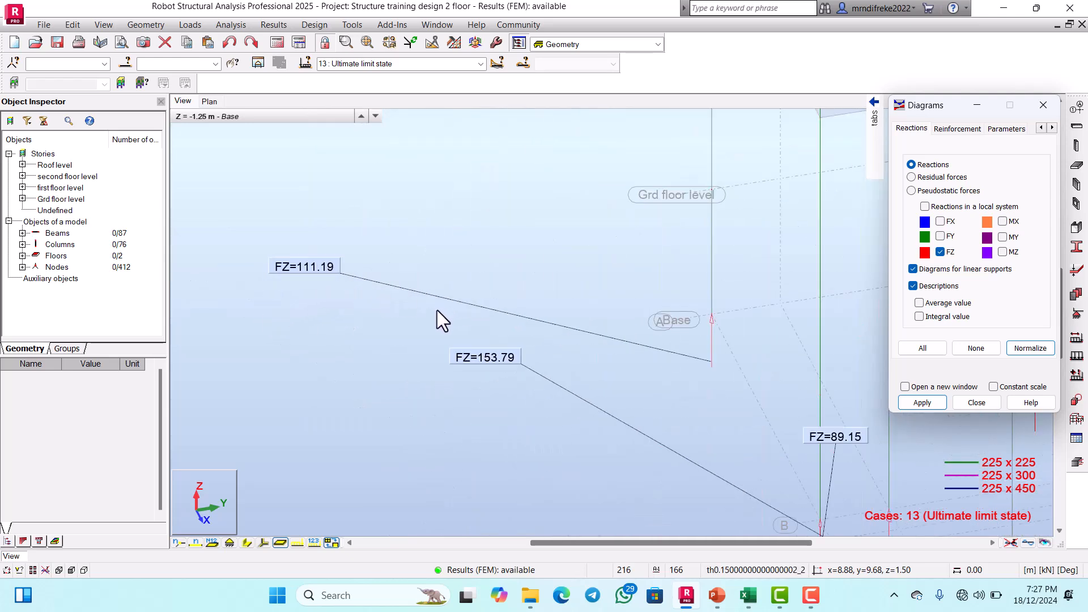
pyautogui.scroll(1, 496, 368)
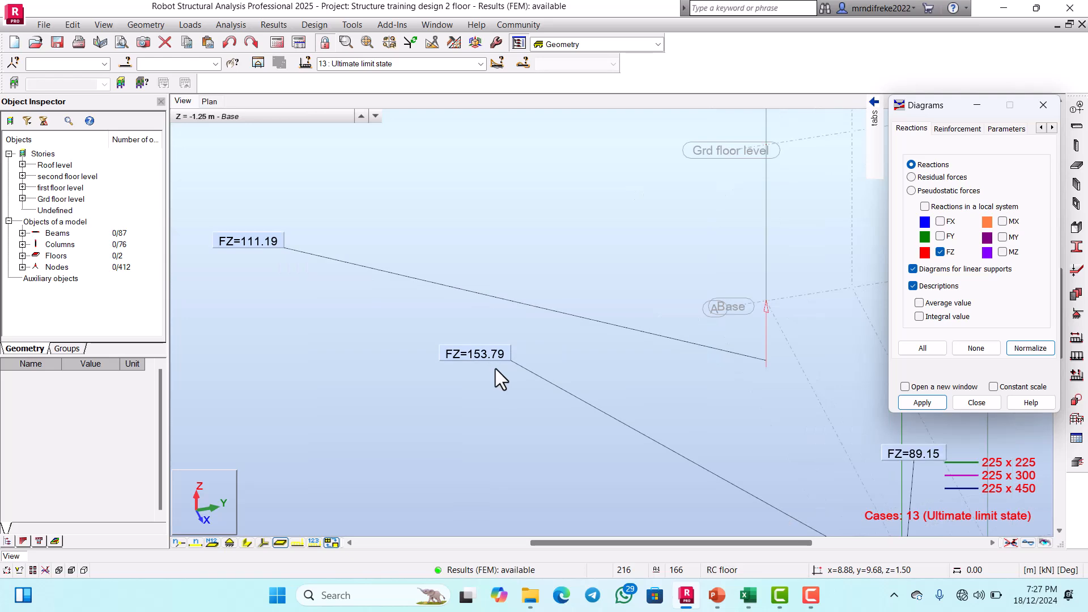
pyautogui.scroll(-2, 508, 370)
pyautogui.scroll(-2, 514, 373)
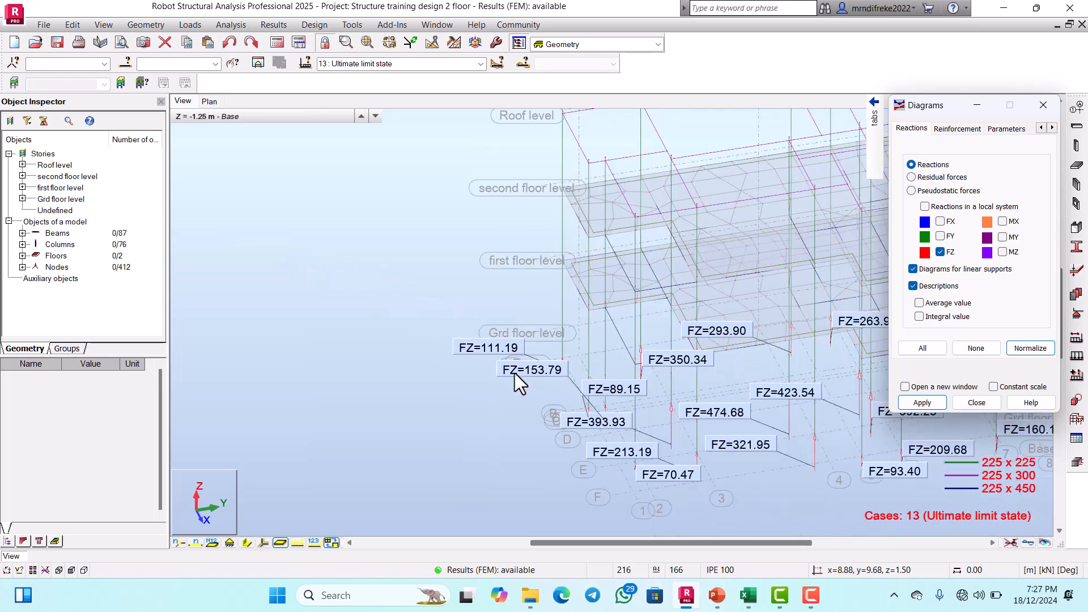
pyautogui.scroll(1, 579, 207)
pyautogui.scroll(-3, 519, 315)
# Step: Turn off the FZ reactions, the diagrams for linear supports and the reaction value descriptions
pyautogui.scroll(2, 556, 211)
pyautogui.scroll(2, 555, 210)
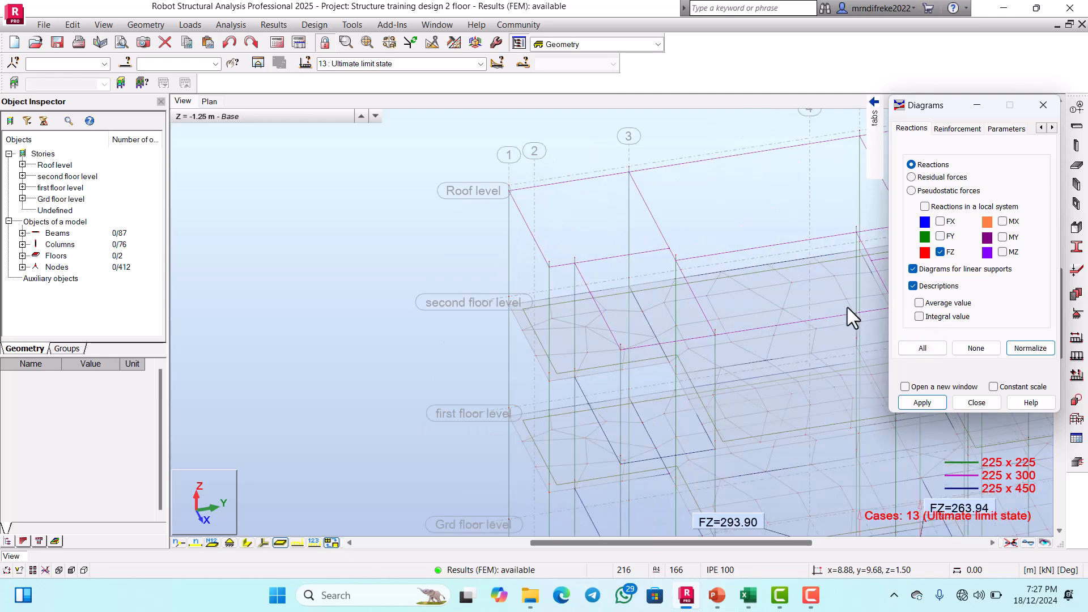
pyautogui.click(941, 251)
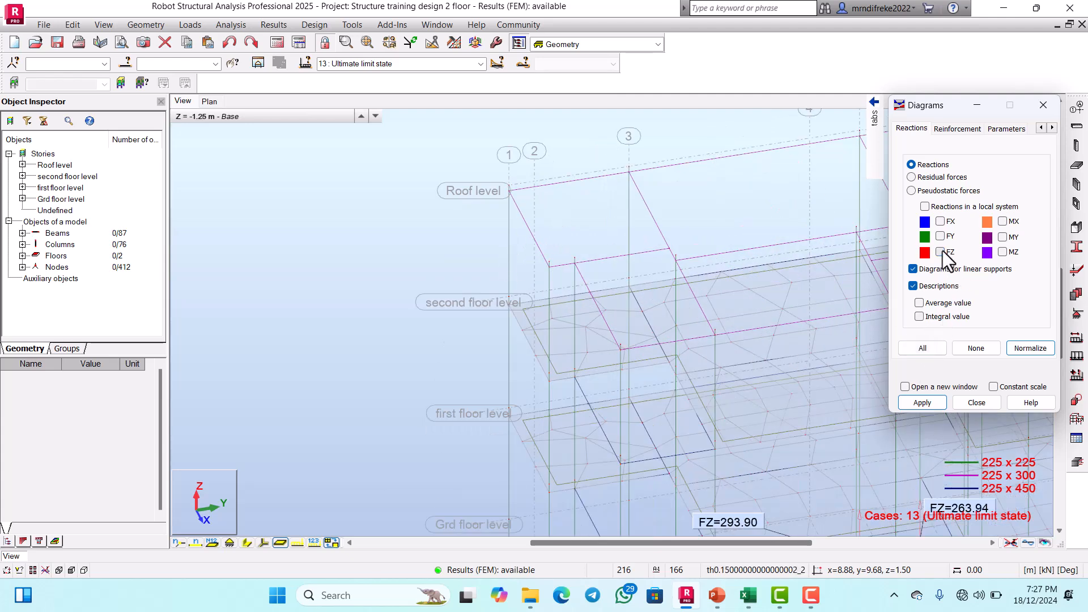
pyautogui.click(913, 269)
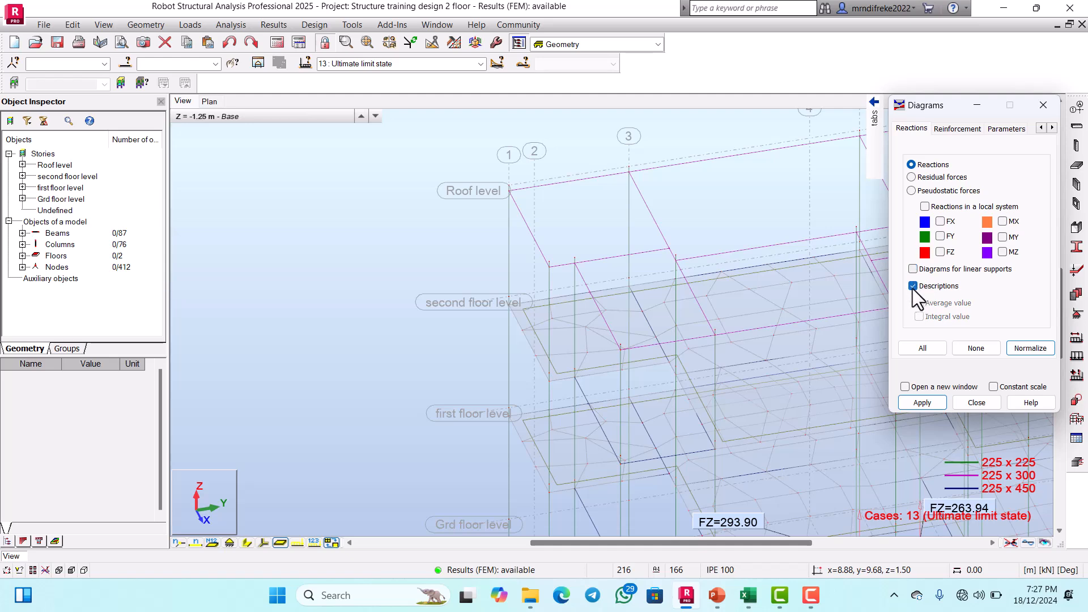
pyautogui.click(921, 402)
pyautogui.scroll(-2, 517, 304)
pyautogui.scroll(-2, 518, 300)
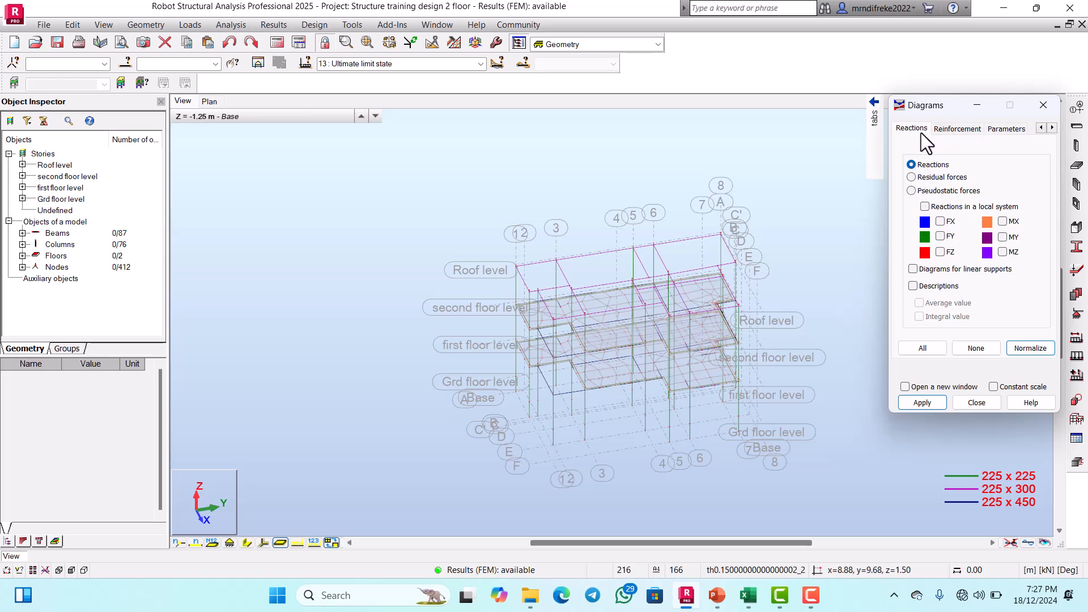
# Step: Display the Fz shear force diagrams on the members for the ultimate limit state
pyautogui.click(1065, 127)
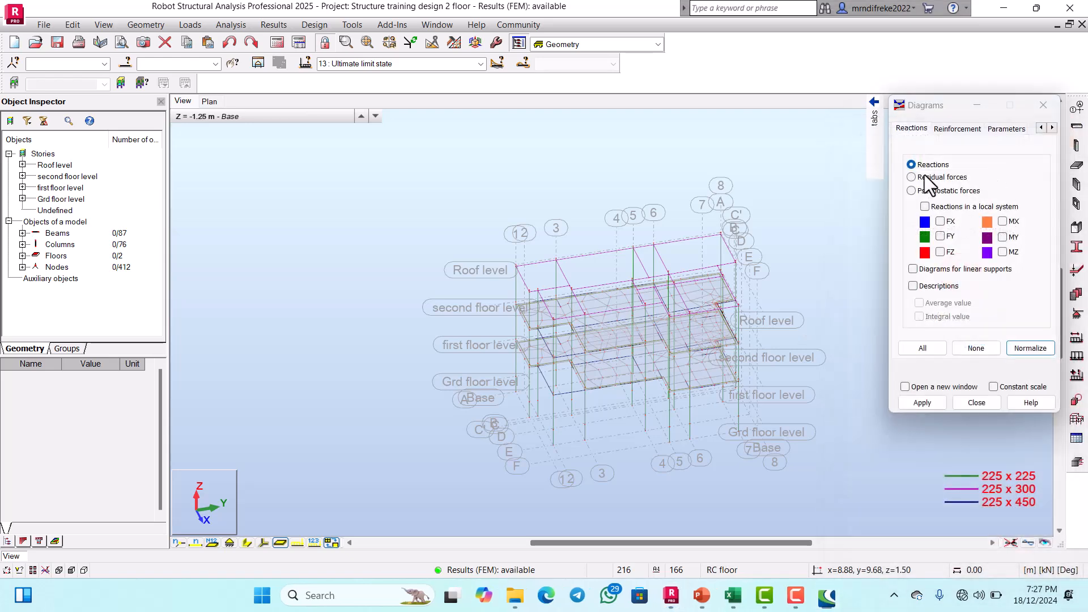
pyautogui.moveTo(828, 156)
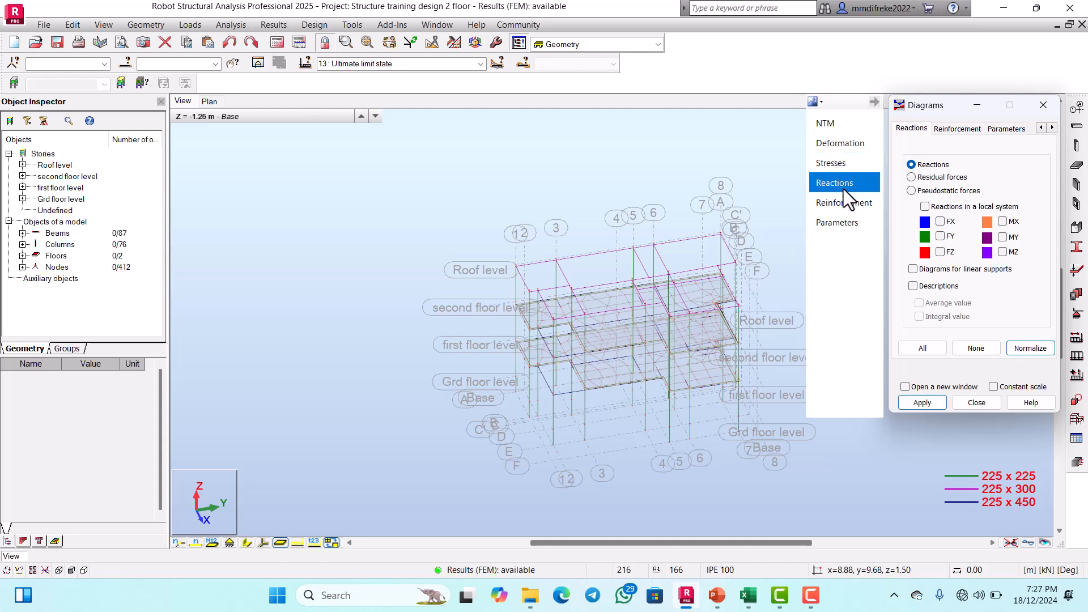
pyautogui.click(820, 125)
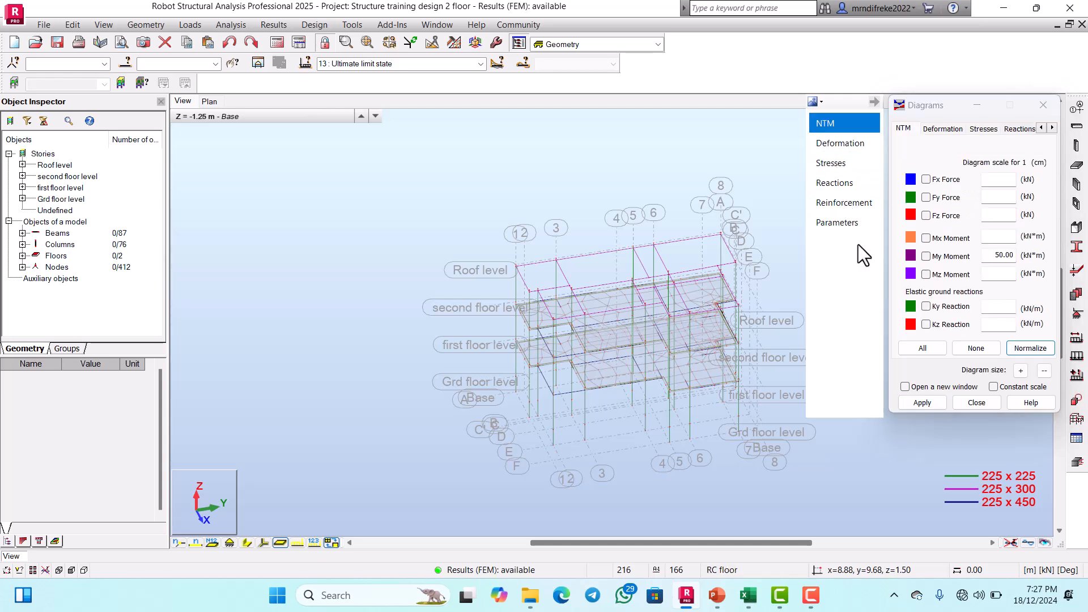
pyautogui.click(928, 218)
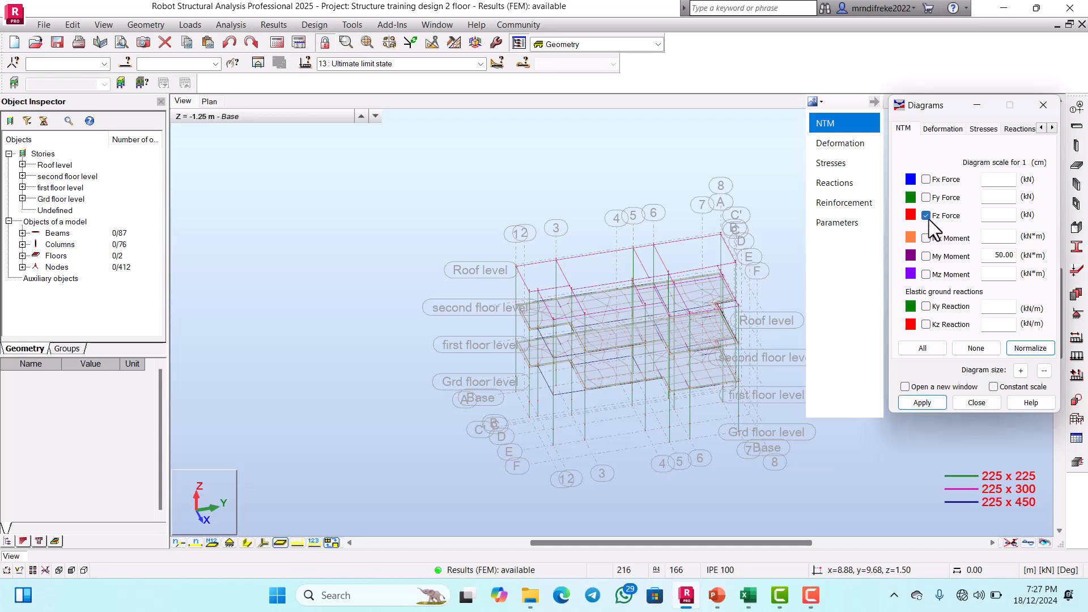
pyautogui.click(823, 225)
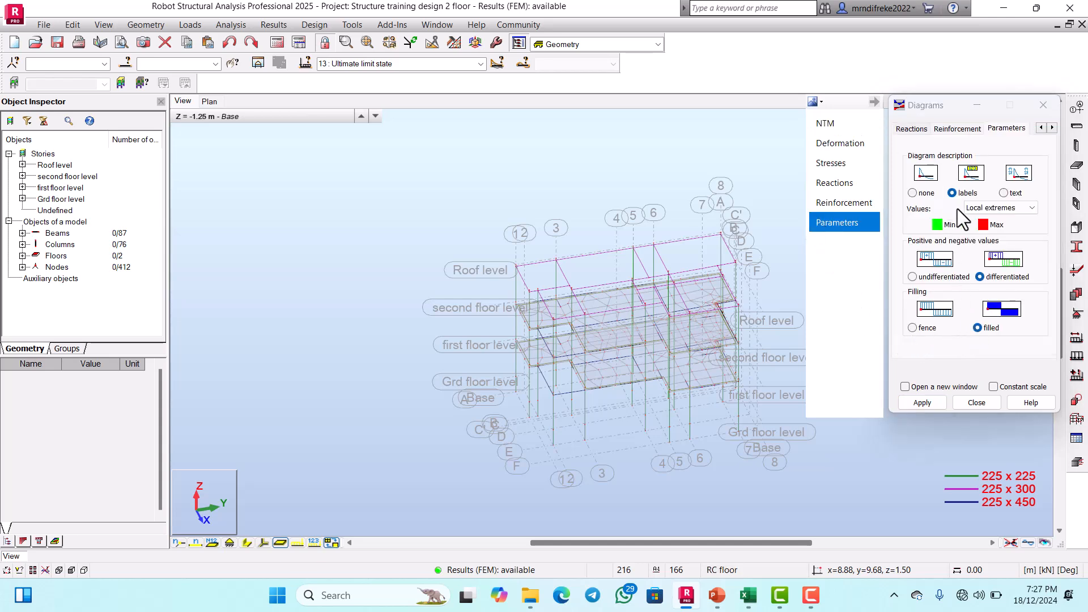
pyautogui.click(928, 403)
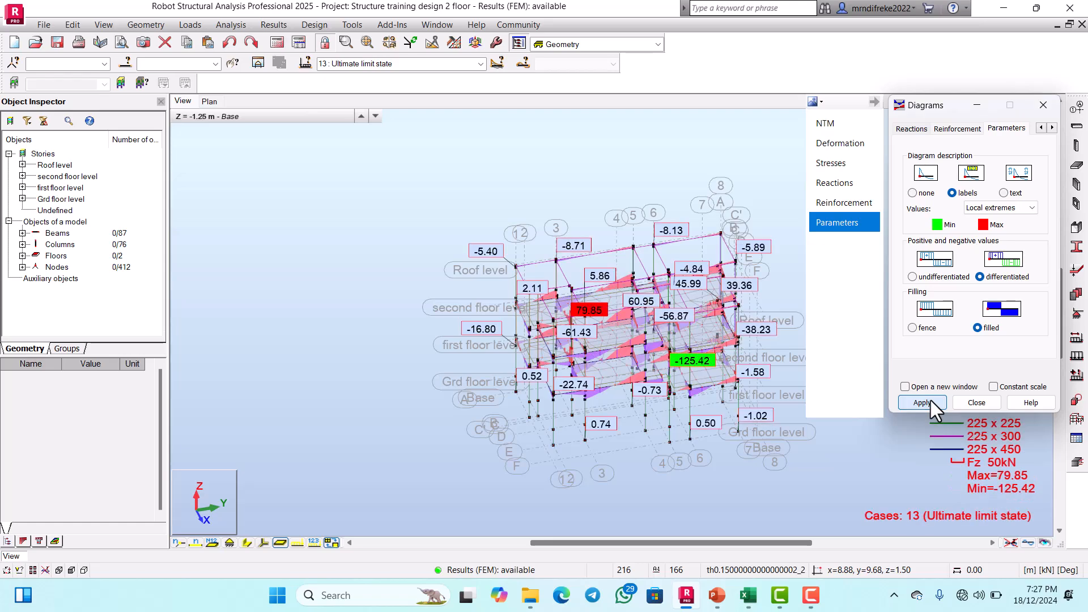
# Step: Examine the Fz shear force diagrams and extreme values on the beams of the long facade between grid lines 3 and 7
pyautogui.scroll(5, 629, 404)
pyautogui.scroll(-3, 583, 382)
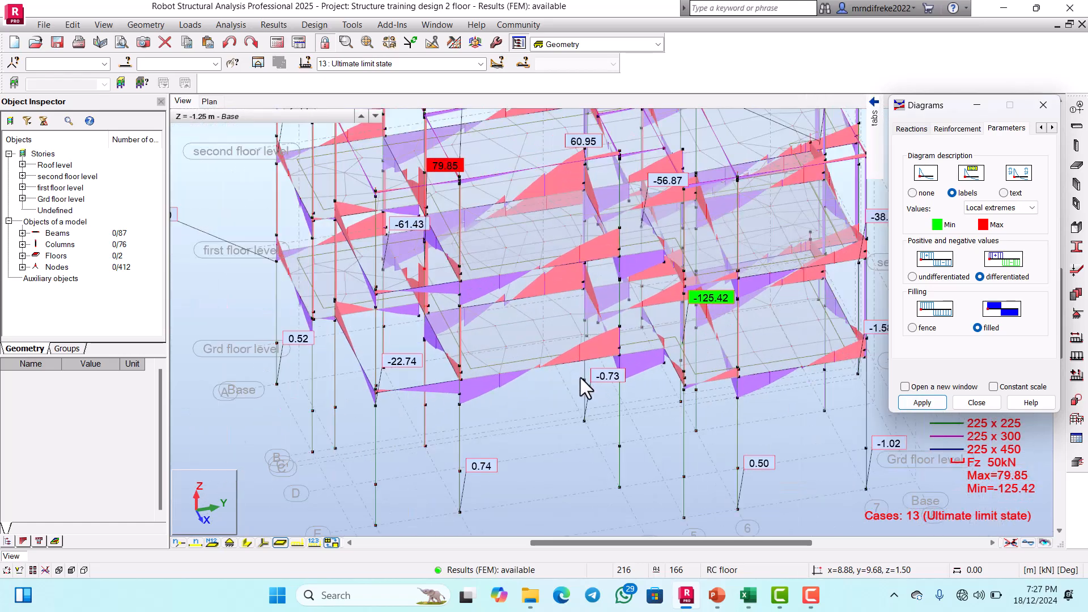
pyautogui.scroll(-2, 578, 378)
pyautogui.scroll(3, 626, 368)
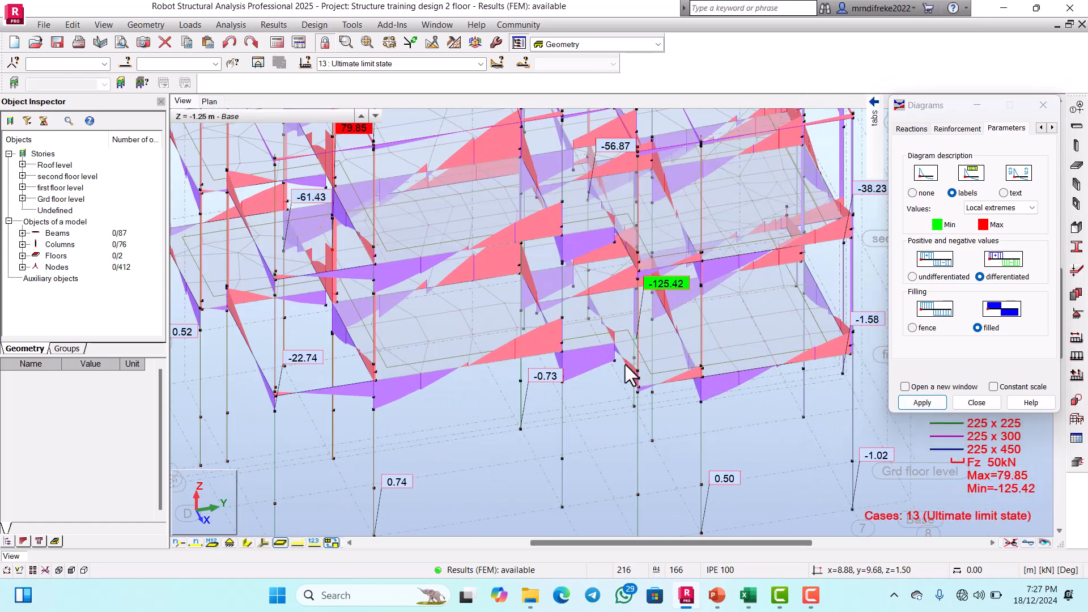
pyautogui.keyDown('shift'); pyautogui.moveTo(625, 364); pyautogui.dragTo(610, 369, button='middle'); pyautogui.keyUp('shift')
pyautogui.scroll(-2, 610, 365)
pyautogui.scroll(-2, 609, 363)
pyautogui.scroll(5, 693, 352)
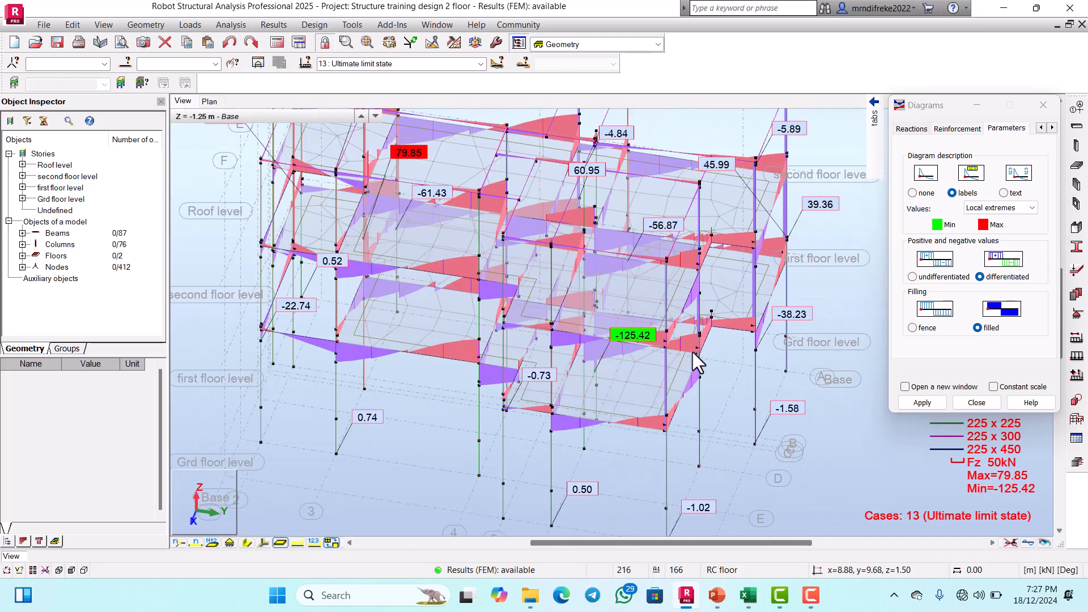
# Step: Inspect the beam shear force diagrams from the grid line 8 end of the structure, between grid lines F and A
pyautogui.keyDown('shift'); pyautogui.moveTo(694, 349); pyautogui.dragTo(659, 315, button='middle'); pyautogui.keyUp('shift')
pyautogui.scroll(-3, 691, 297)
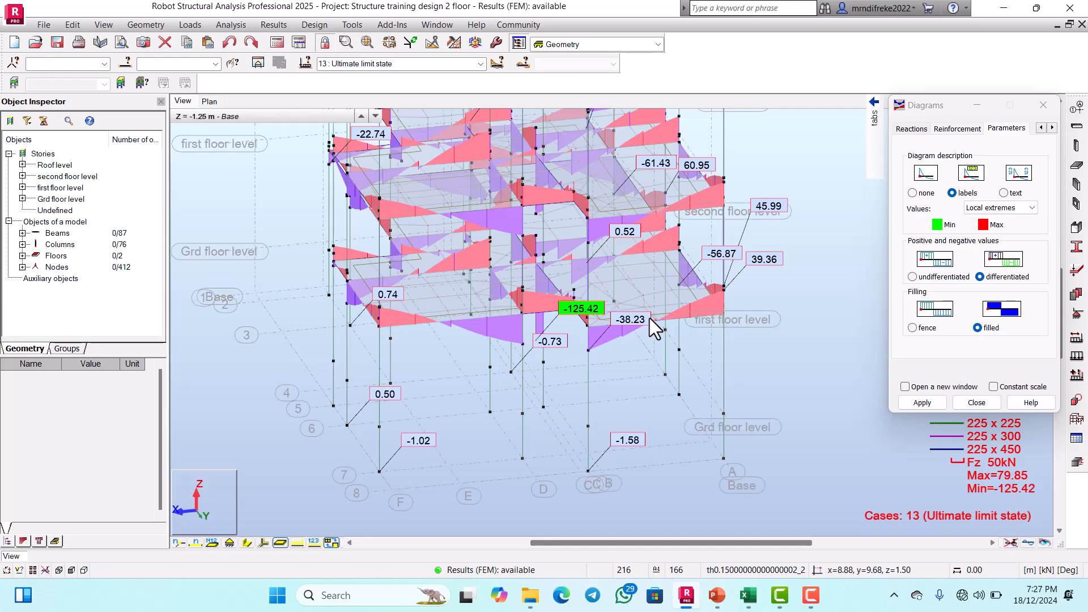
pyautogui.scroll(-3, 662, 334)
pyautogui.scroll(3, 673, 323)
pyautogui.scroll(-1, 693, 310)
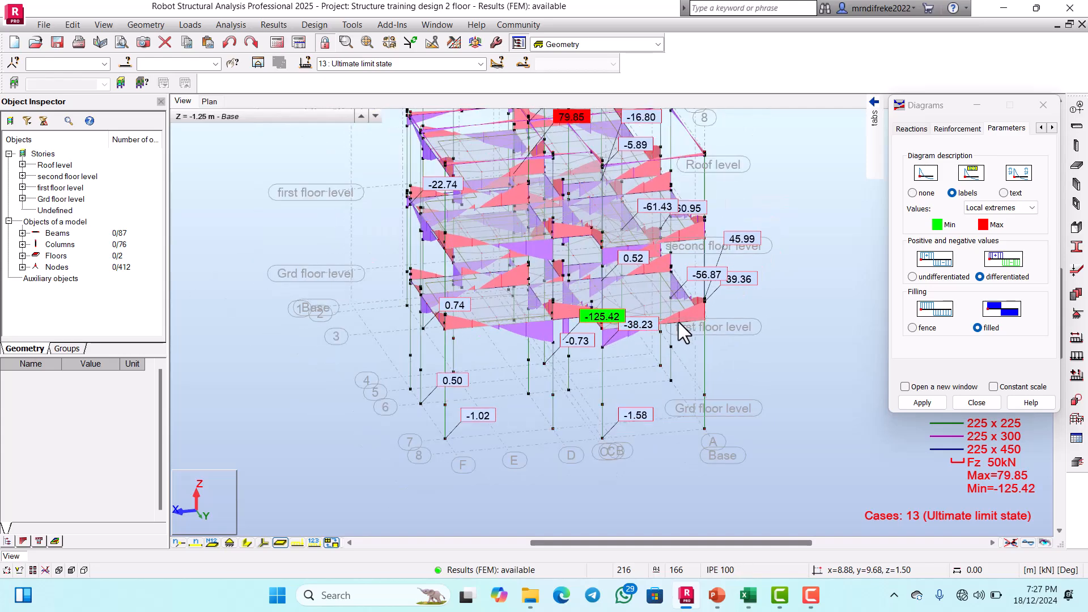
pyautogui.scroll(4, 529, 272)
pyautogui.scroll(-3, 527, 272)
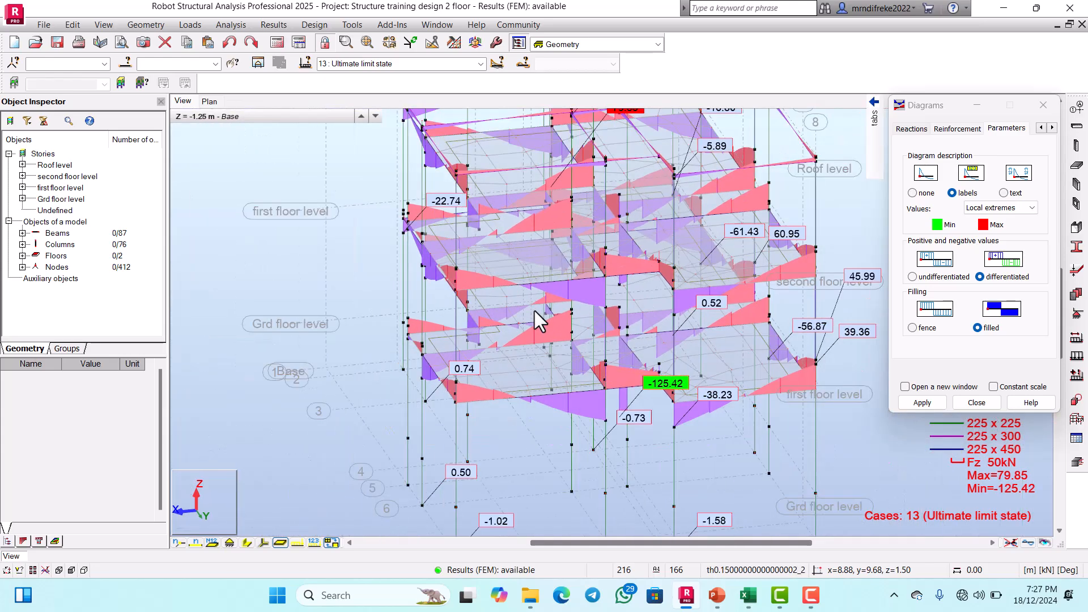
pyautogui.scroll(-4, 534, 310)
pyautogui.scroll(2, 623, 269)
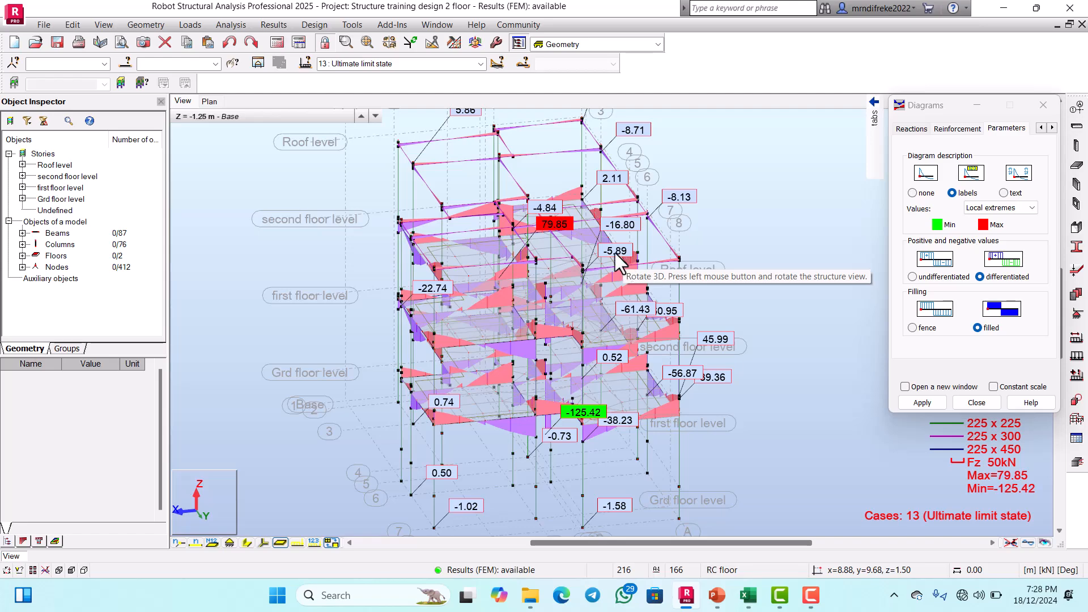
# Step: Examine the beam shear force diagrams along the grid line A side between grid lines 3 and 6
pyautogui.moveTo(614, 252); pyautogui.dragTo(601, 346)
pyautogui.scroll(6, 642, 336)
pyautogui.scroll(-3, 630, 295)
pyautogui.scroll(-2, 631, 295)
pyautogui.scroll(3, 625, 348)
pyautogui.scroll(-4, 638, 309)
pyautogui.scroll(8, 643, 346)
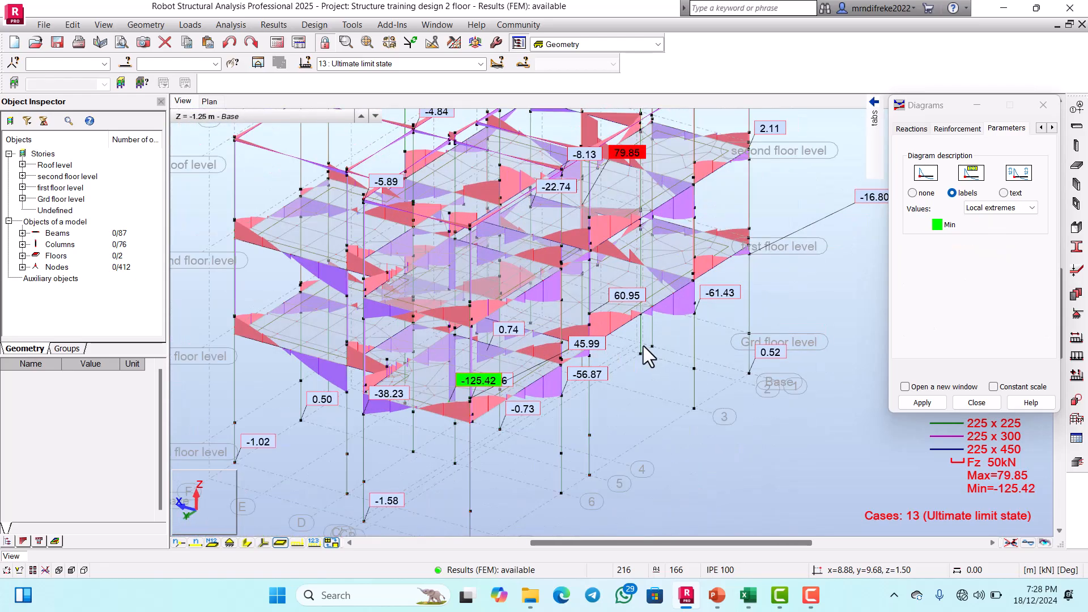
pyautogui.scroll(-3, 602, 333)
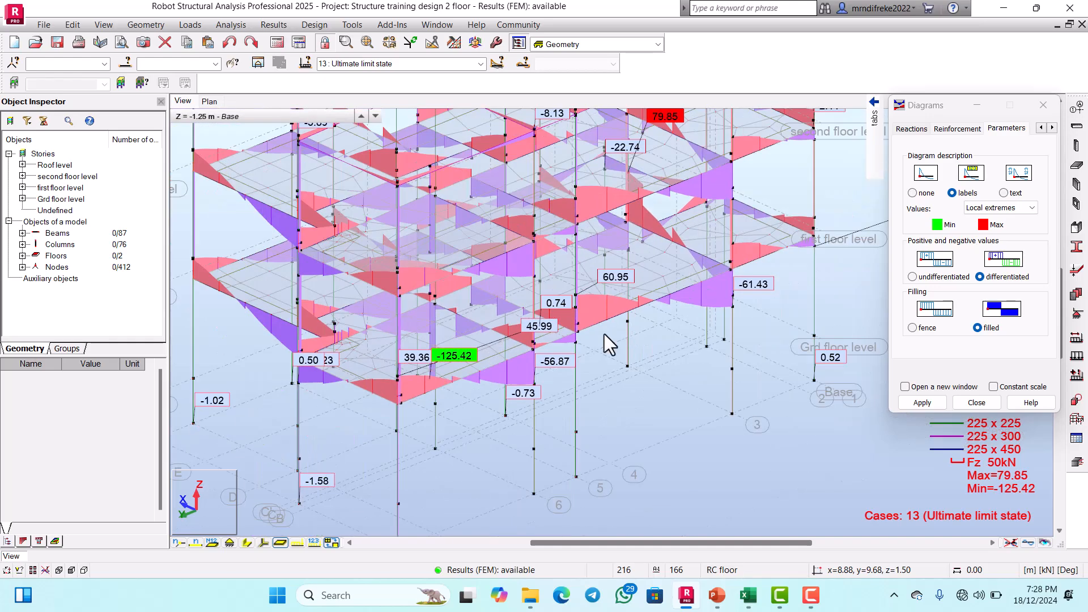
pyautogui.scroll(5, 553, 347)
pyautogui.scroll(-3, 510, 374)
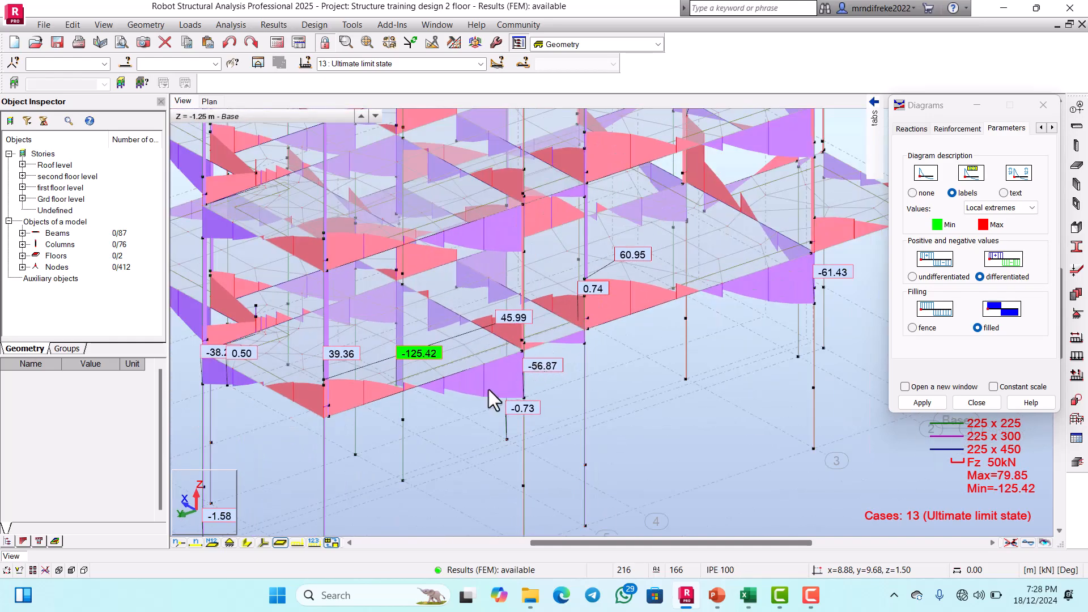
pyautogui.scroll(1, 485, 391)
pyautogui.scroll(-2, 482, 388)
pyautogui.scroll(-4, 606, 348)
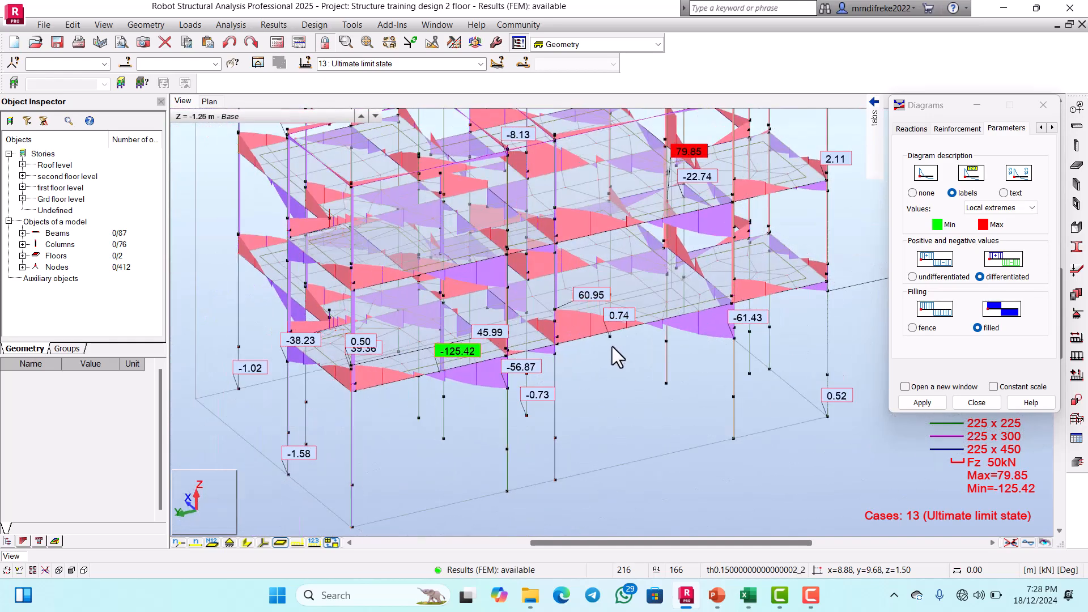
# Step: Inspect the Fz diagrams of the first and second floor beams up close from the opposite side, near grid lines 4 to 6
pyautogui.scroll(5, 700, 330)
pyautogui.scroll(-4, 669, 333)
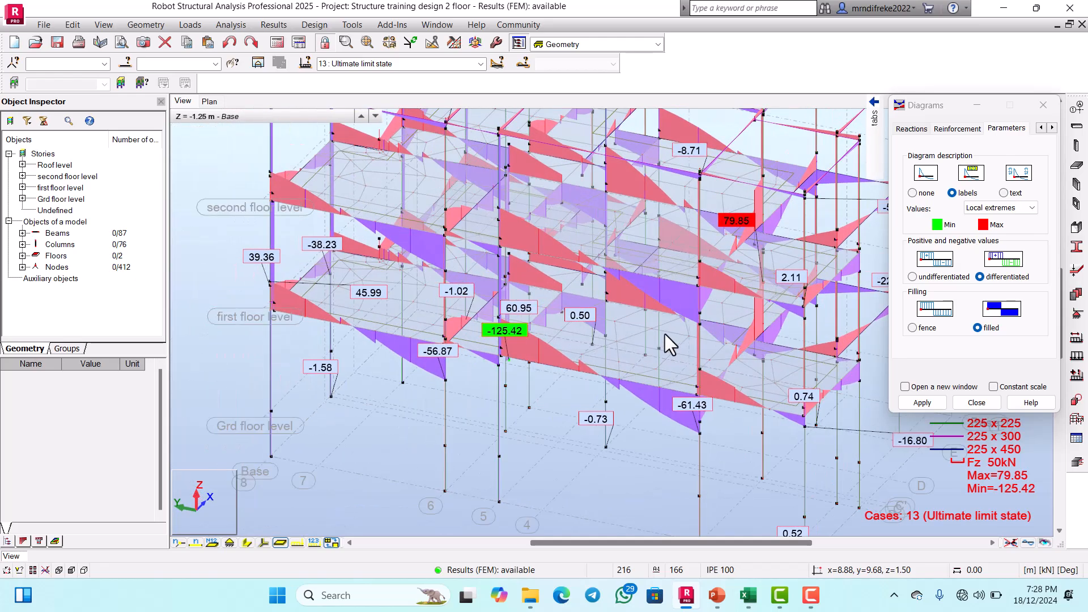
pyautogui.scroll(6, 571, 306)
pyautogui.scroll(-4, 737, 295)
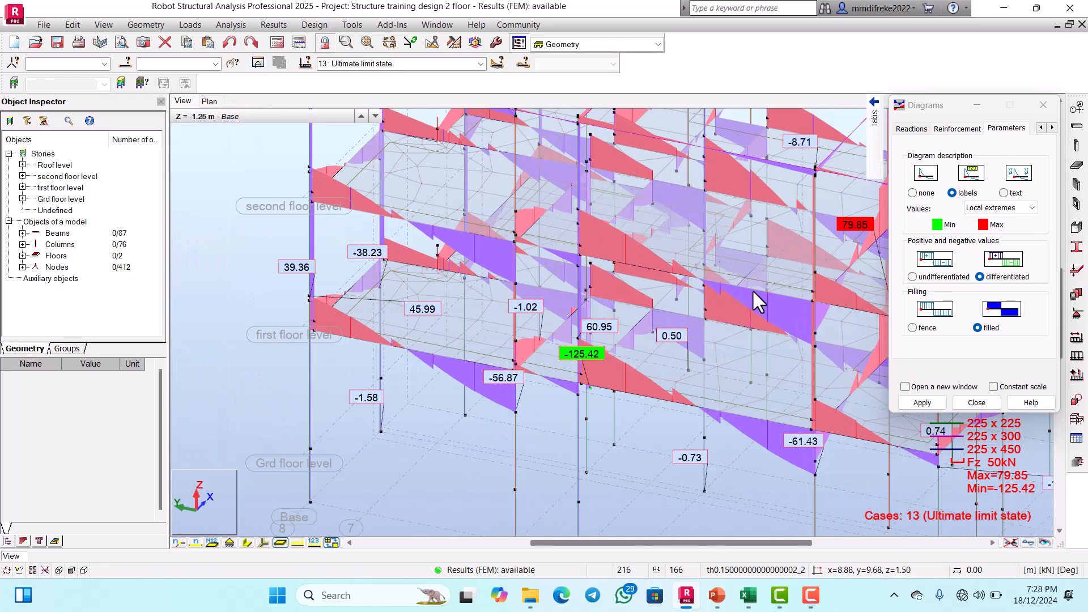
pyautogui.scroll(5, 697, 300)
pyautogui.scroll(2, 731, 275)
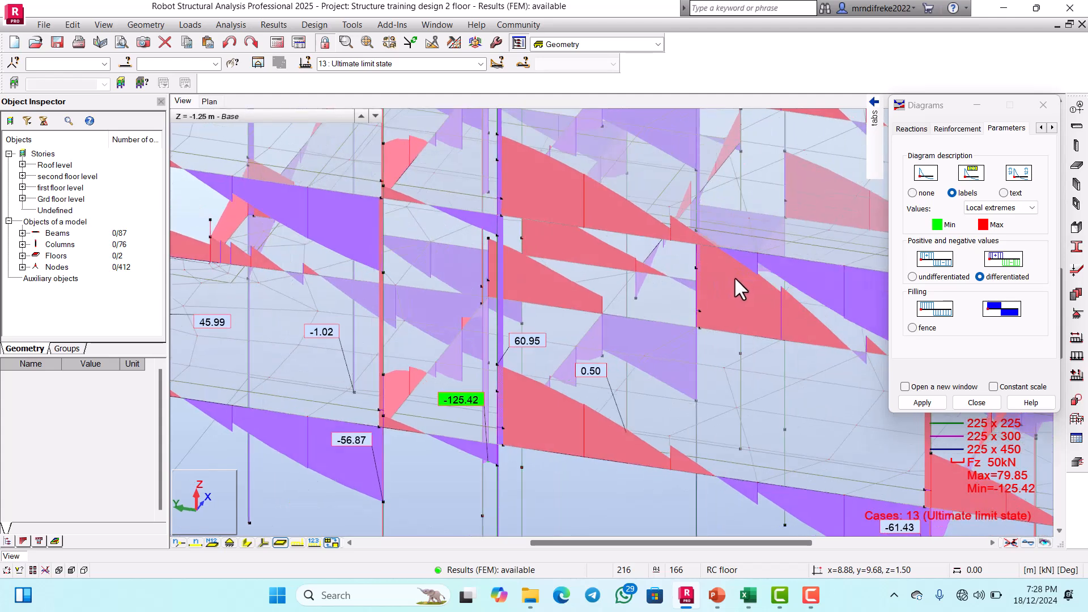
pyautogui.scroll(-3, 740, 254)
pyautogui.scroll(2, 726, 251)
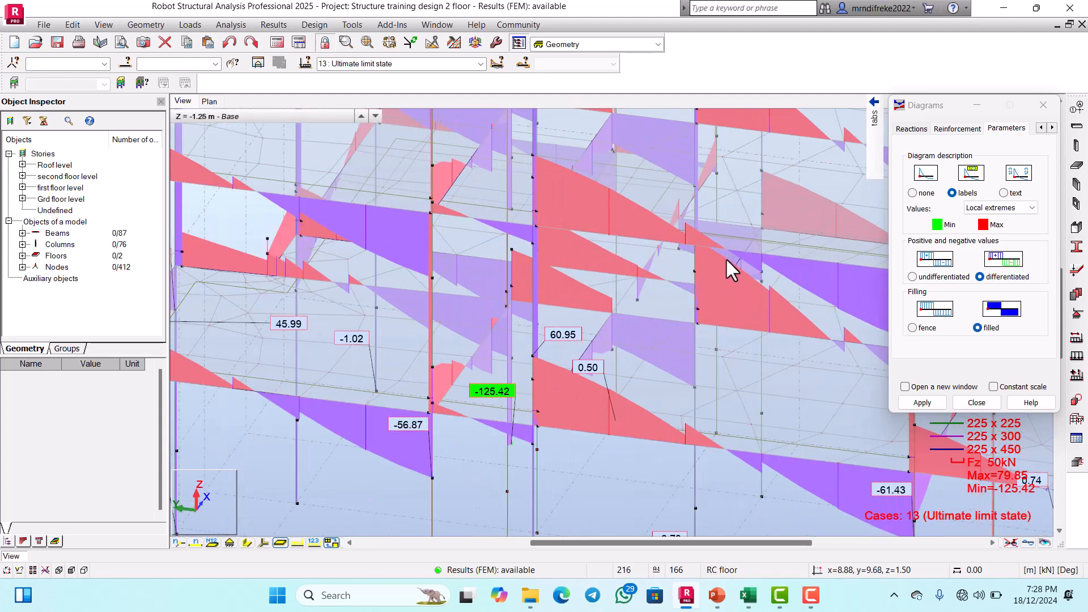
pyautogui.scroll(-3, 731, 281)
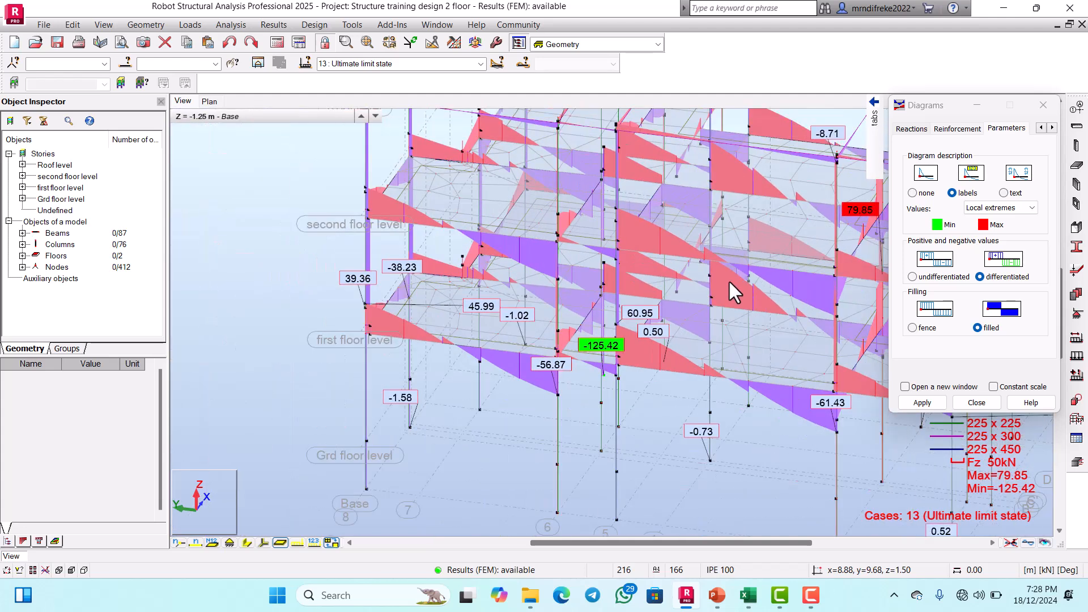
# Step: Examine the Fz shear force diagrams of the first and second floor beams between grid lines 8 and 3 for the ultimate limit state
pyautogui.scroll(3, 728, 280)
pyautogui.scroll(-3, 712, 277)
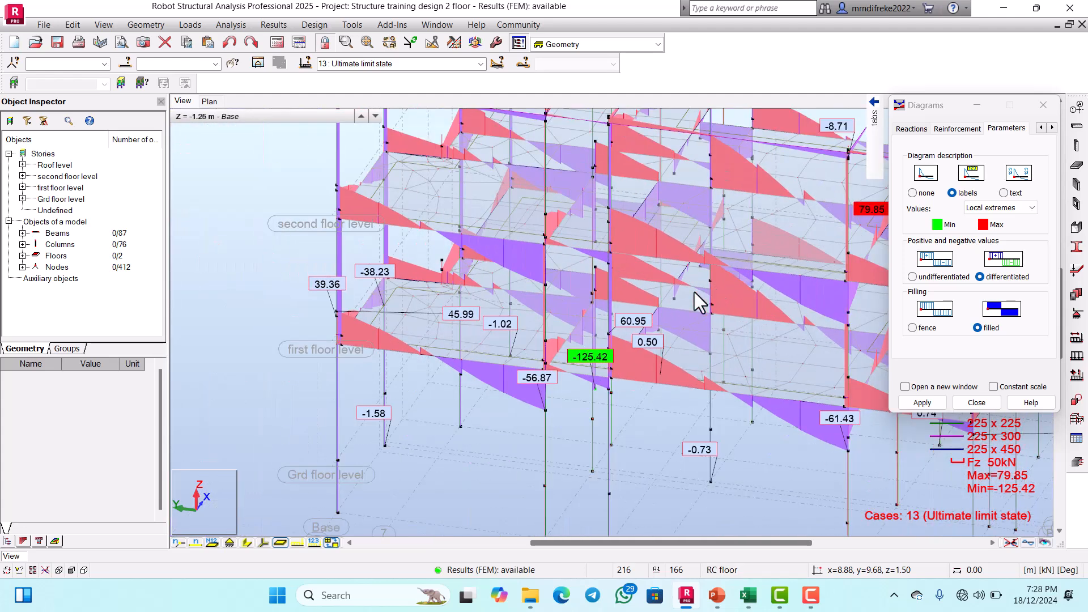
pyautogui.scroll(5, 596, 198)
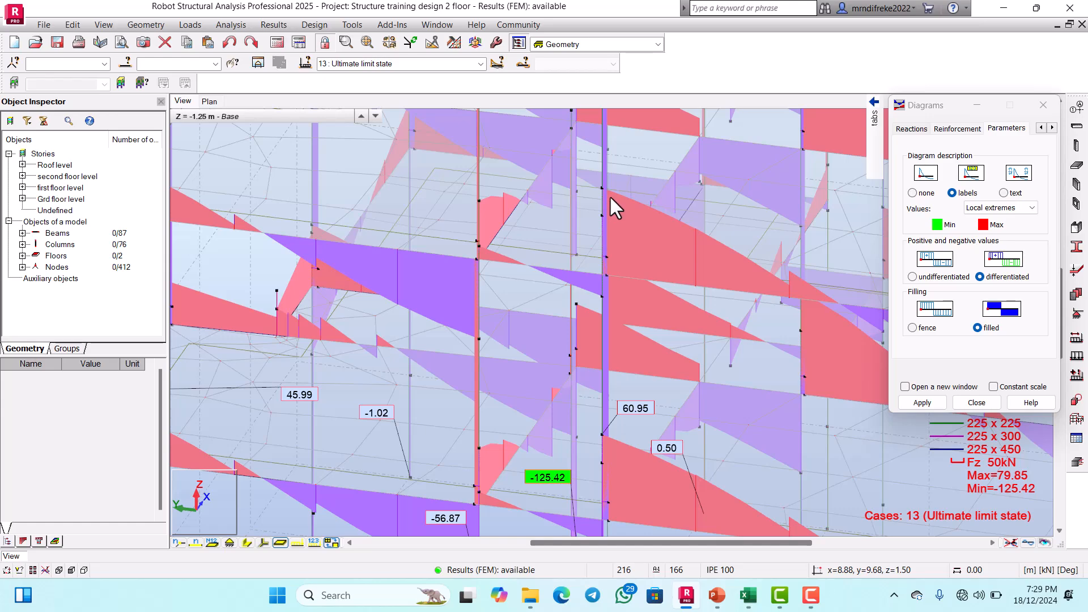
pyautogui.scroll(-3, 612, 210)
pyautogui.scroll(2, 612, 216)
pyautogui.scroll(-2, 610, 227)
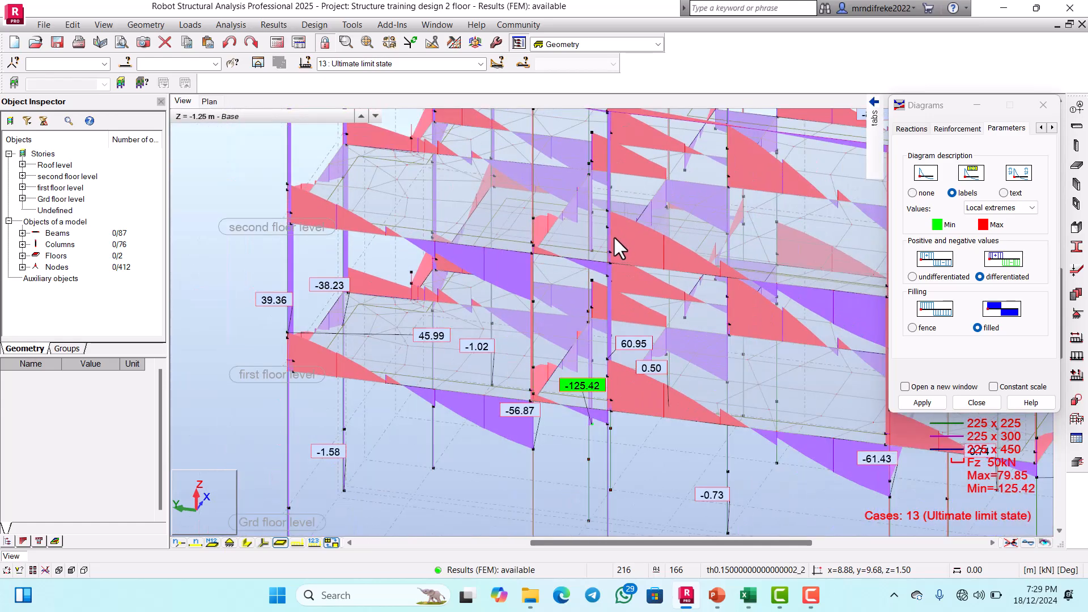
pyautogui.scroll(3, 615, 240)
pyautogui.scroll(-4, 611, 239)
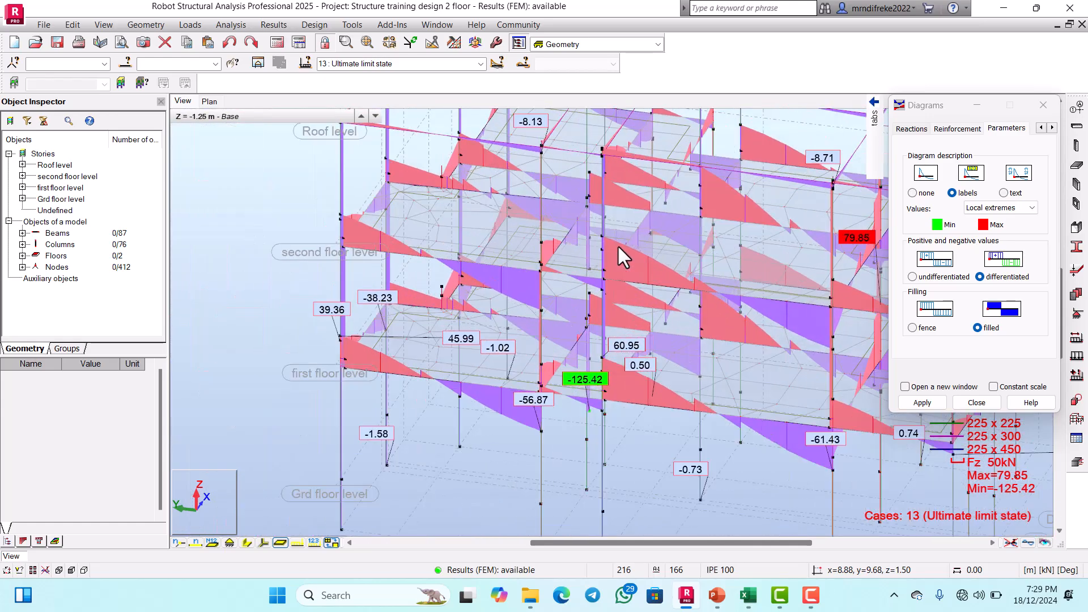
pyautogui.scroll(3, 793, 292)
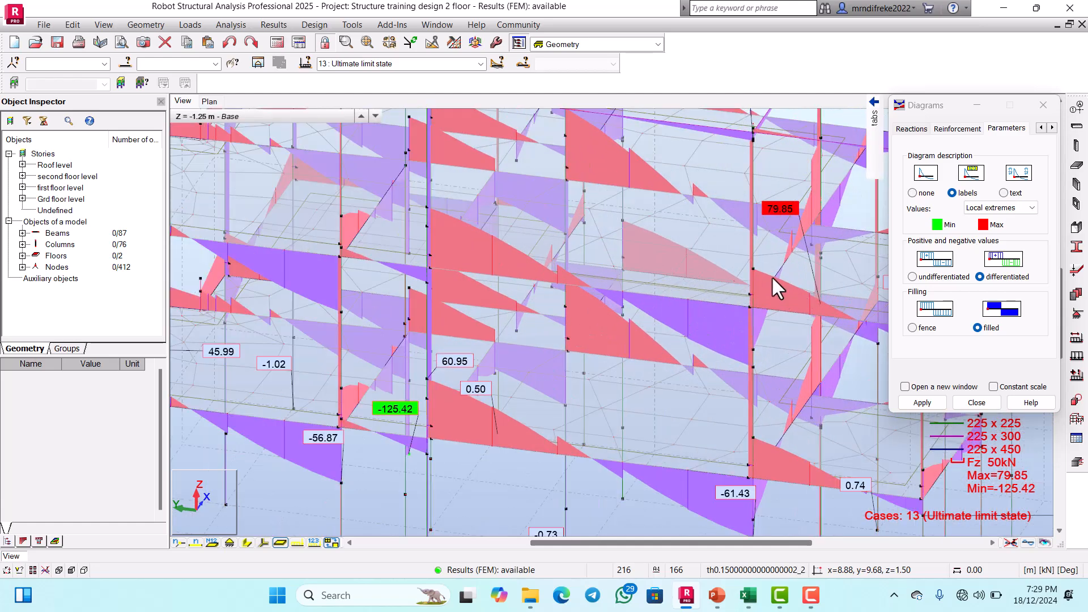
pyautogui.scroll(-3, 753, 294)
pyautogui.scroll(2, 383, 289)
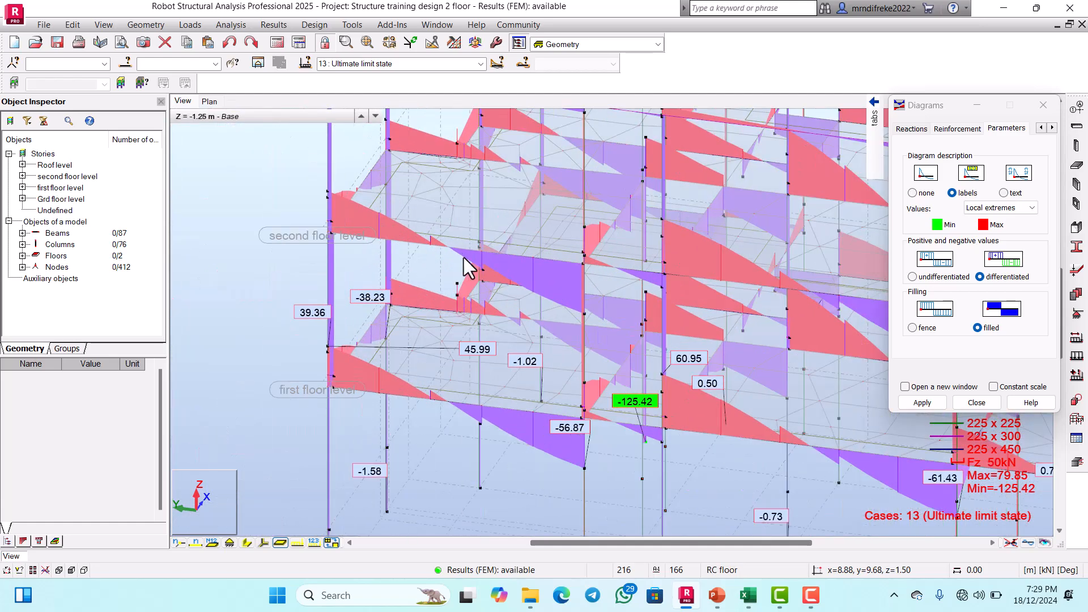
pyautogui.scroll(2, 550, 278)
pyautogui.scroll(-4, 590, 315)
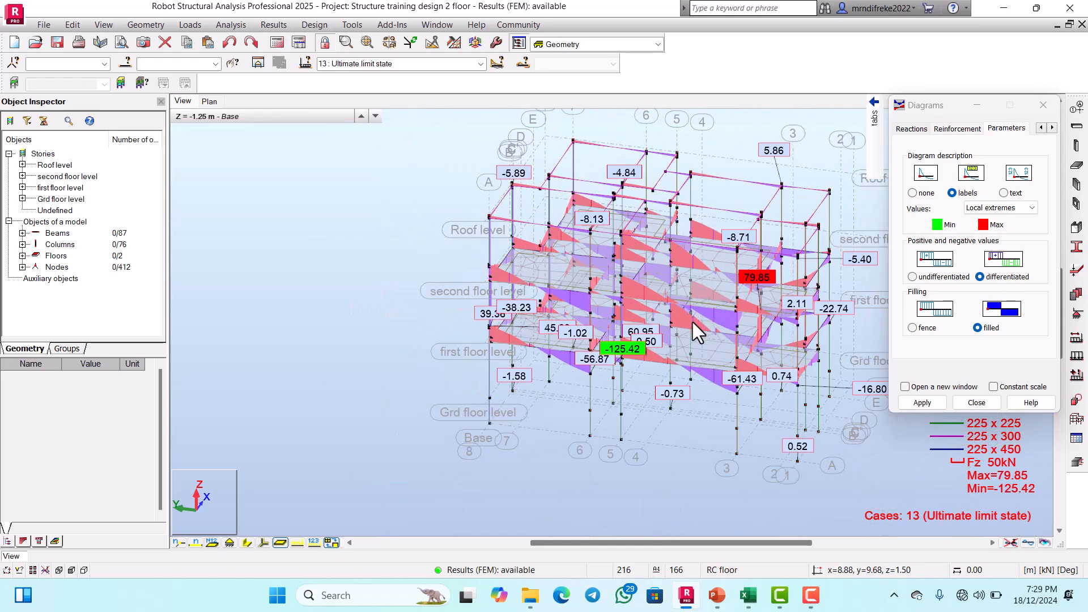
pyautogui.scroll(3, 693, 321)
pyautogui.scroll(-2, 641, 305)
pyautogui.scroll(1, 691, 298)
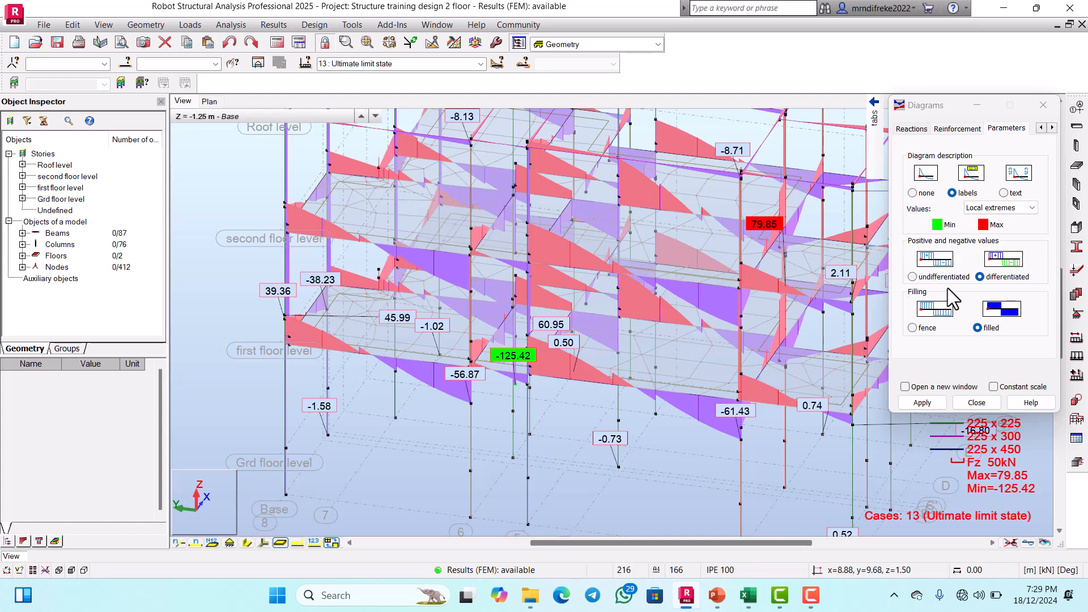
# Step: Hide the Fz force diagrams on the structure, with the diagram description set to none and the filling set to fence
pyautogui.click(912, 328)
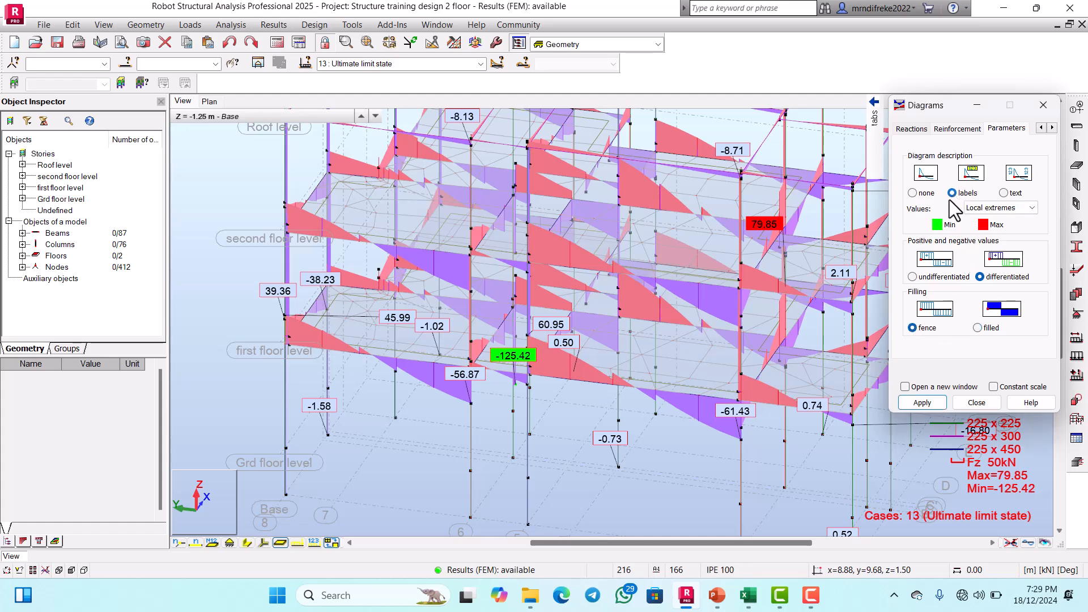
pyautogui.click(913, 193)
pyautogui.moveTo(875, 193)
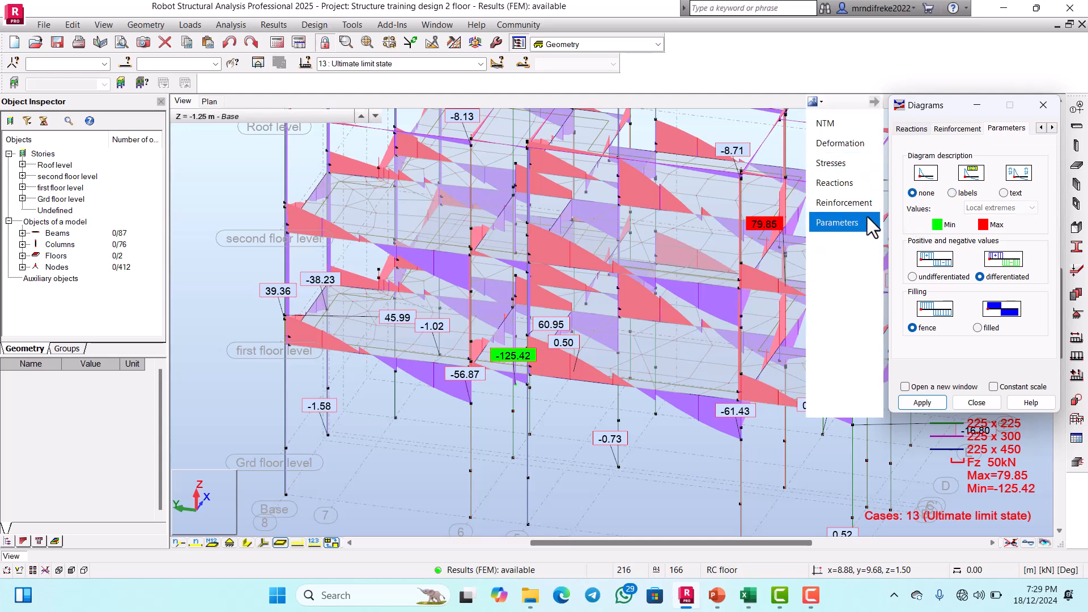
pyautogui.click(835, 126)
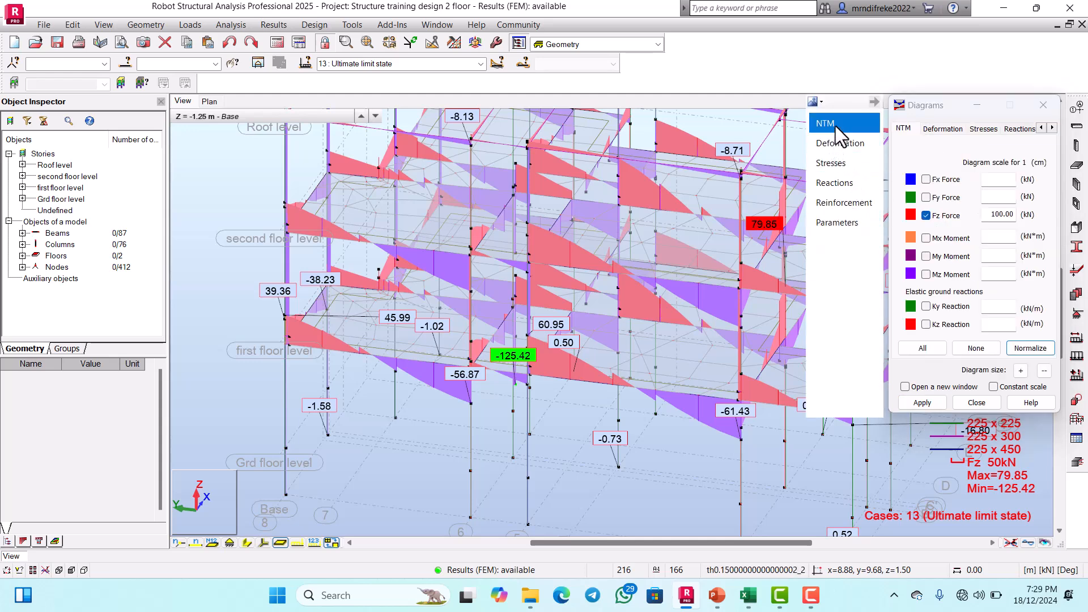
pyautogui.click(925, 217)
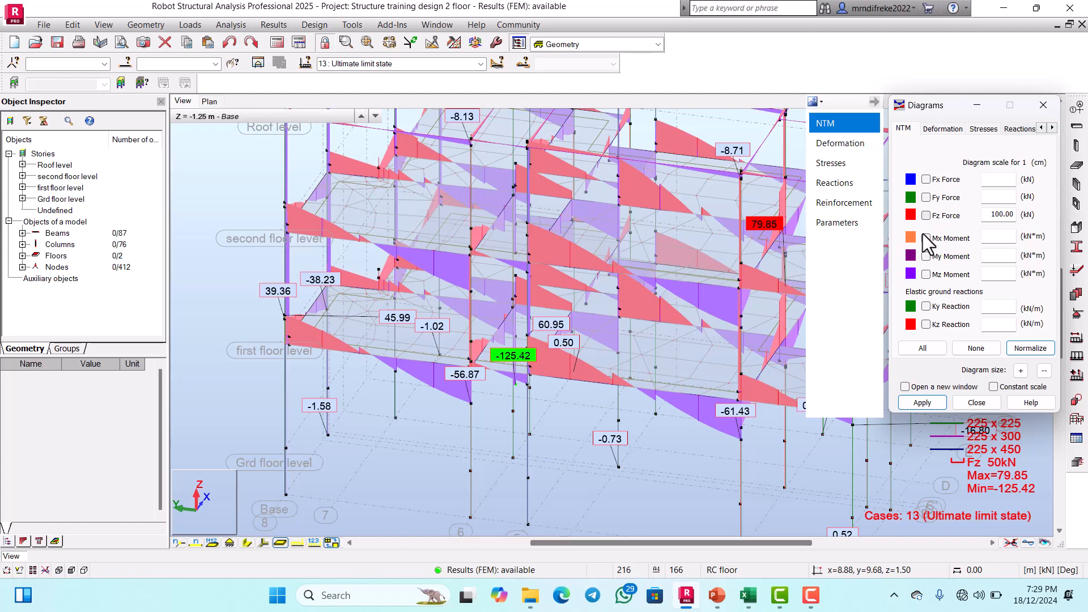
pyautogui.click(923, 402)
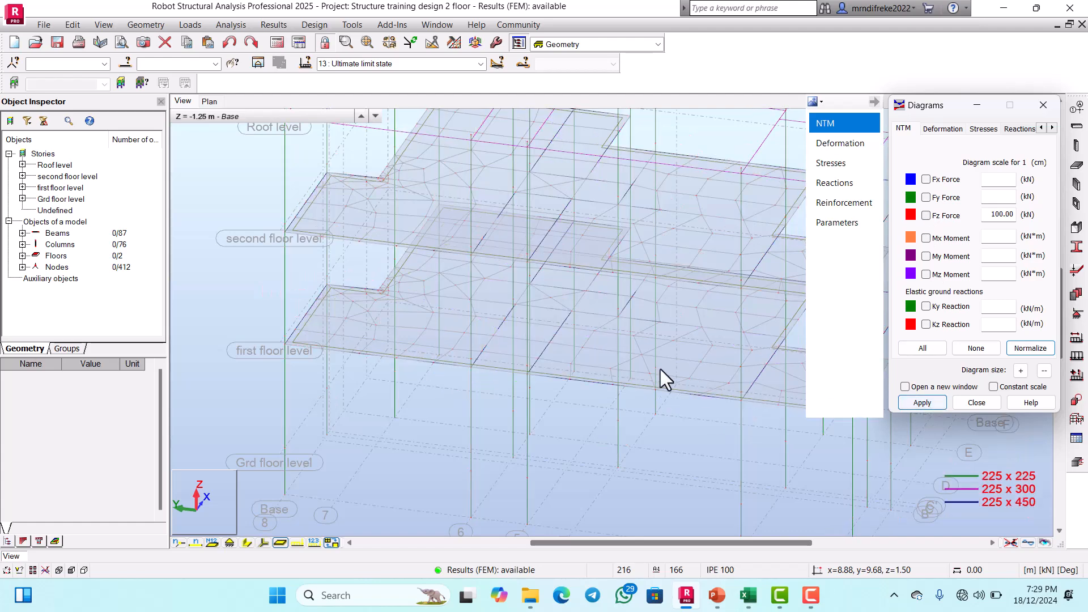
pyautogui.scroll(-3, 623, 347)
pyautogui.scroll(-3, 589, 321)
pyautogui.scroll(5, 648, 323)
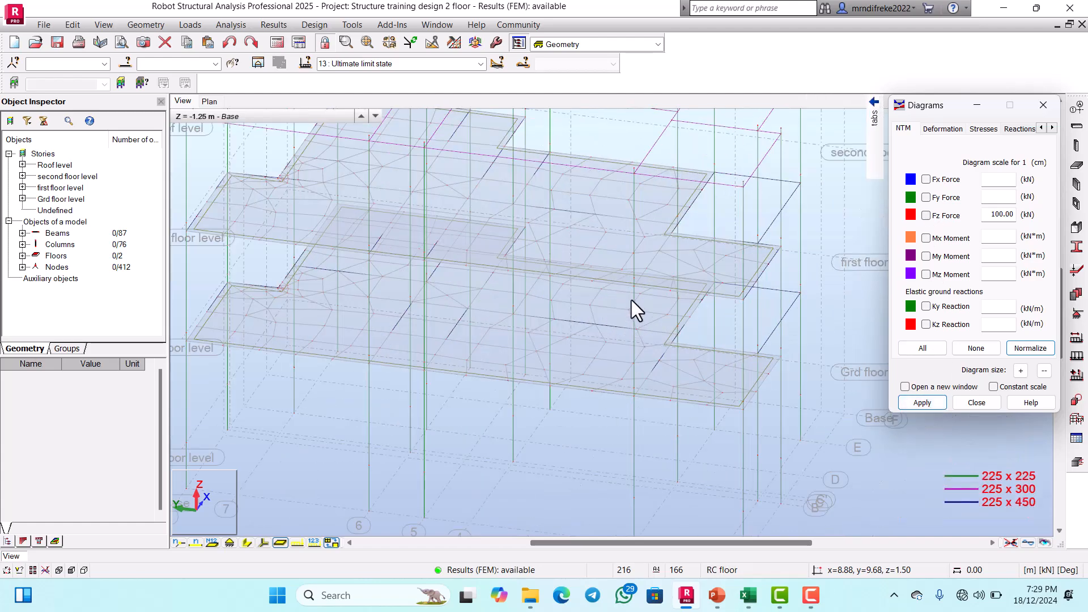
pyautogui.scroll(-2, 629, 309)
pyautogui.scroll(4, 621, 315)
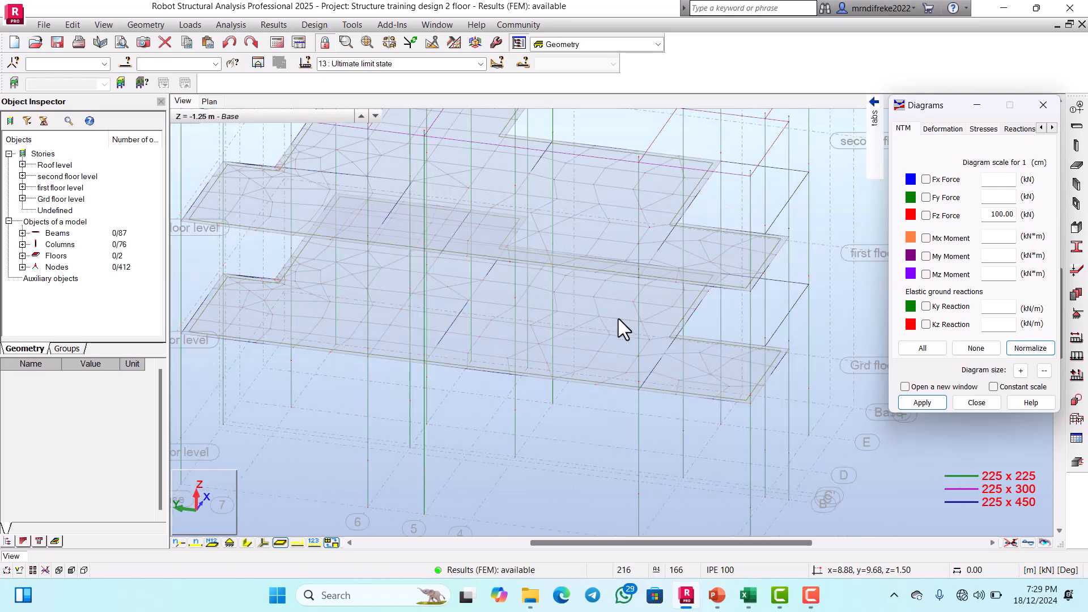
pyautogui.scroll(-3, 617, 323)
pyautogui.scroll(-3, 589, 320)
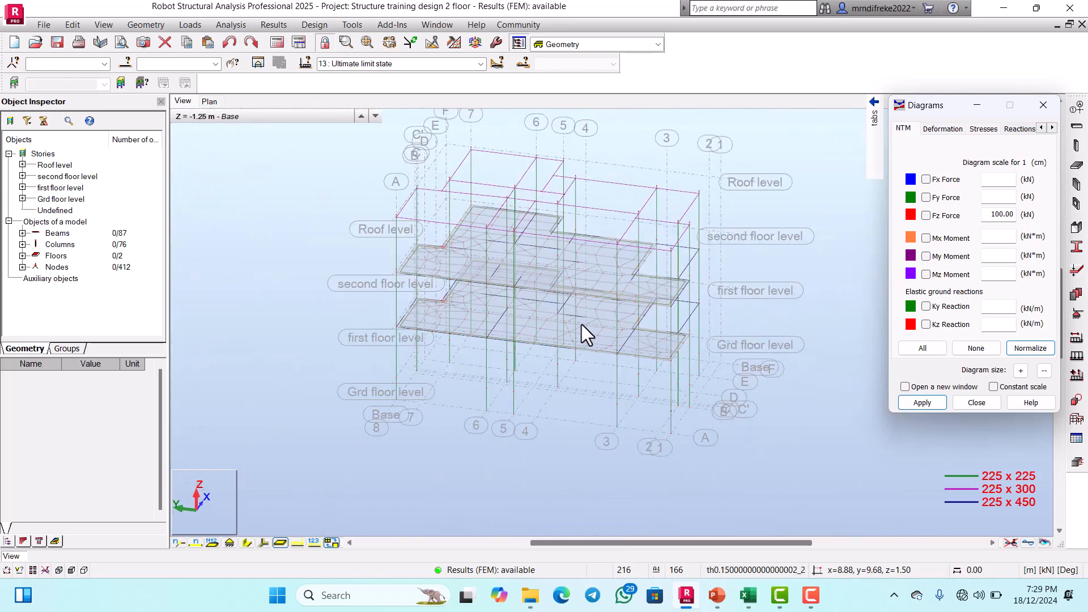
pyautogui.scroll(4, 588, 324)
pyautogui.scroll(-4, 598, 320)
pyautogui.scroll(2, 621, 303)
pyautogui.scroll(3, 618, 283)
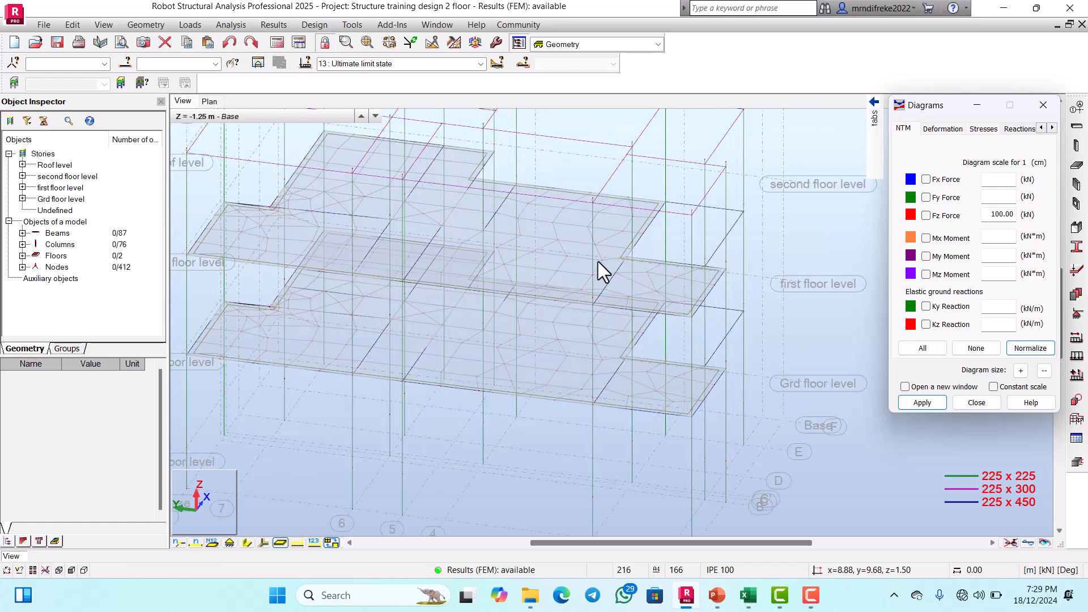
pyautogui.scroll(-3, 568, 300)
pyautogui.scroll(2, 582, 315)
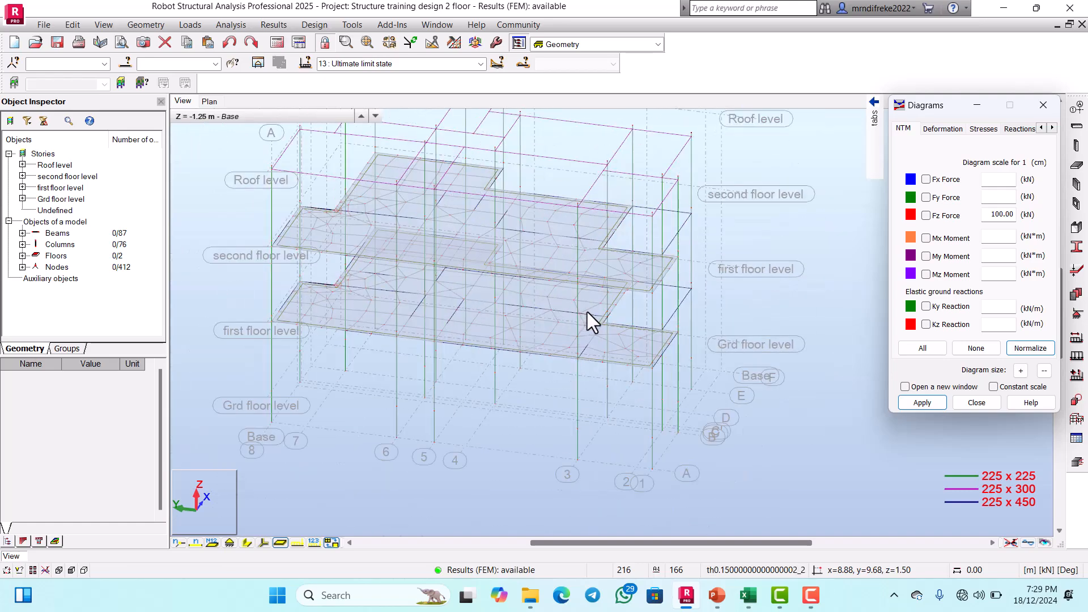
pyautogui.scroll(-2, 567, 292)
pyautogui.scroll(3, 592, 266)
pyautogui.scroll(-3, 600, 263)
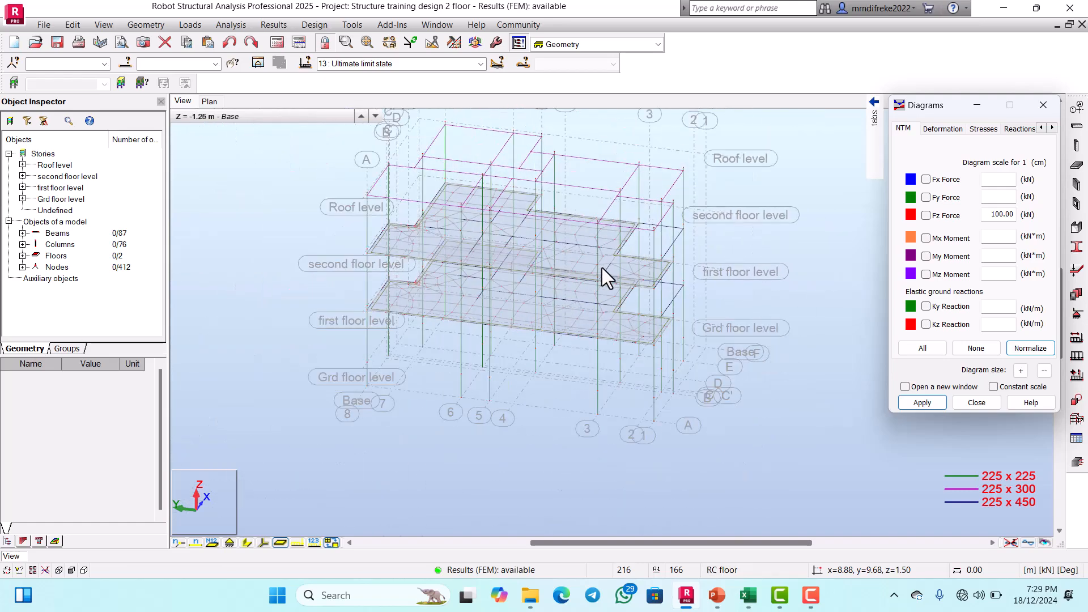
pyautogui.scroll(2, 604, 259)
pyautogui.scroll(-1, 600, 255)
pyautogui.scroll(2, 605, 252)
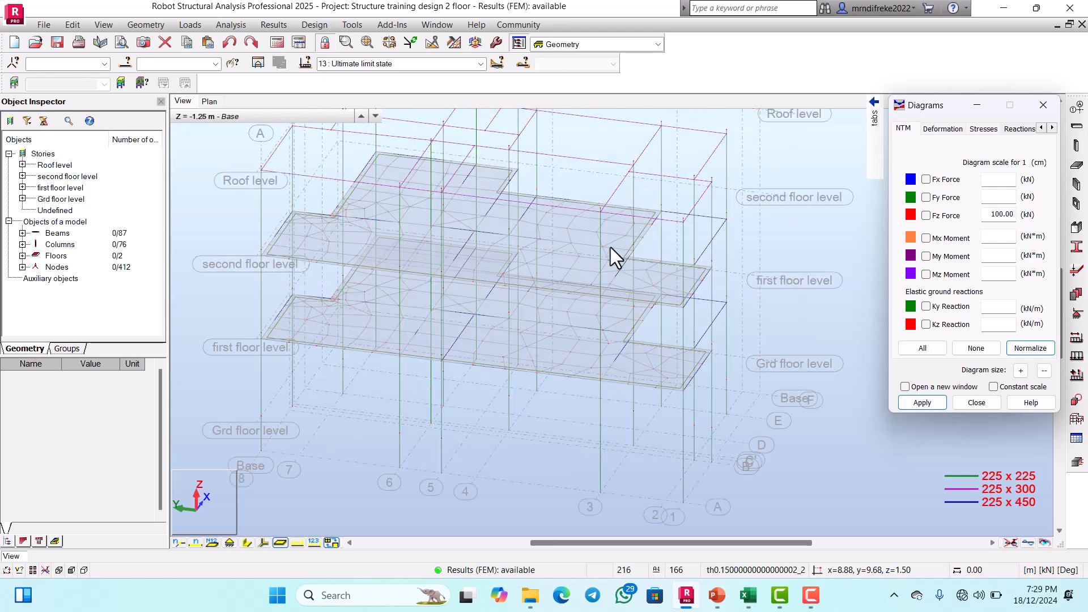
pyautogui.scroll(-3, 613, 252)
pyautogui.scroll(3, 606, 252)
pyautogui.scroll(-2, 610, 254)
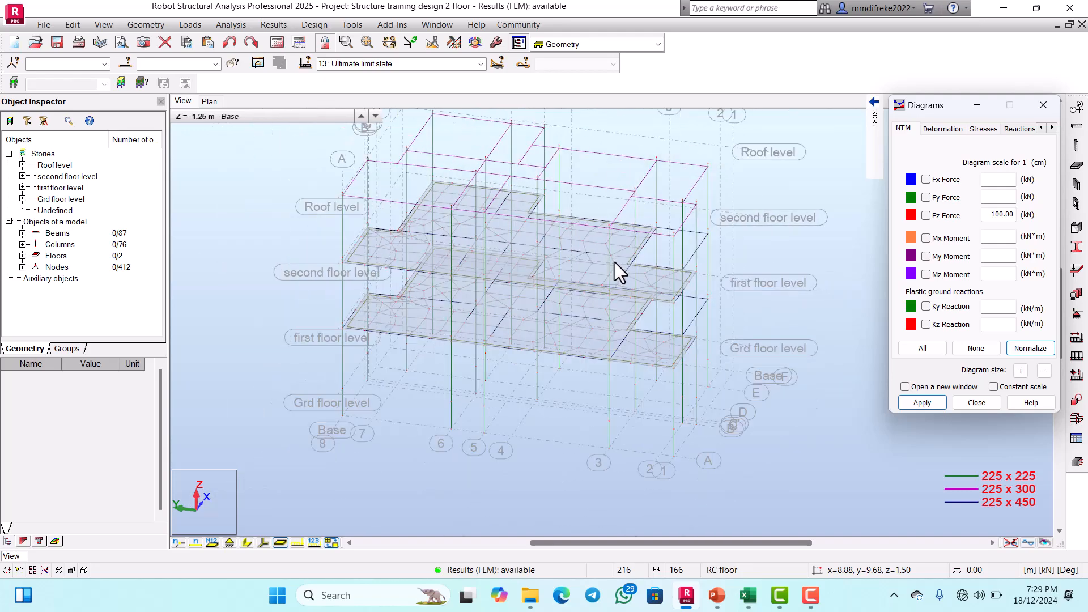
pyautogui.scroll(-3, 615, 262)
pyautogui.scroll(2, 613, 266)
pyautogui.scroll(-1, 616, 266)
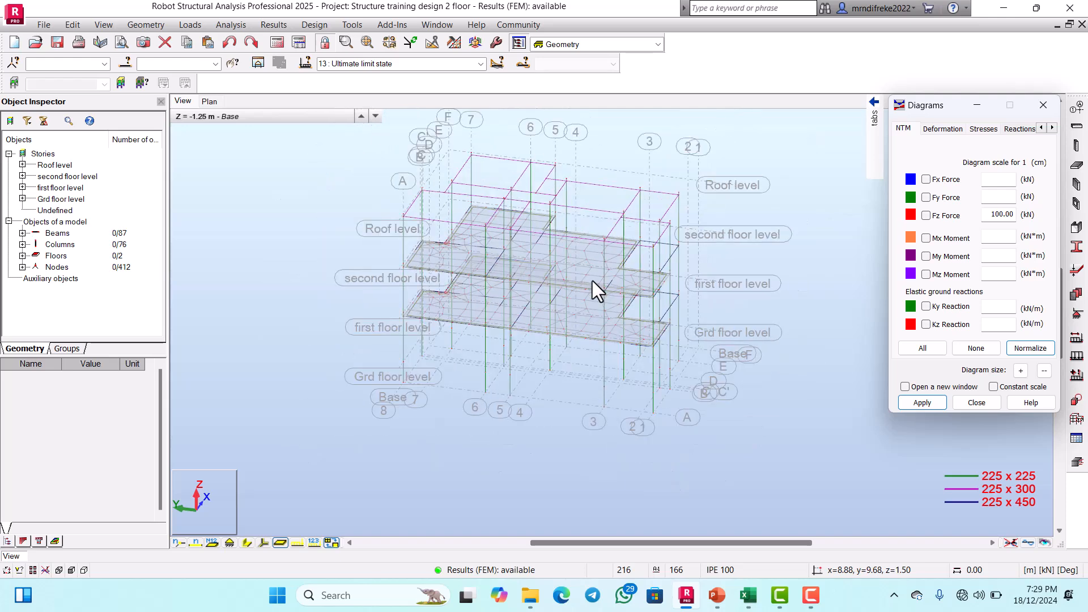
pyautogui.scroll(2, 589, 281)
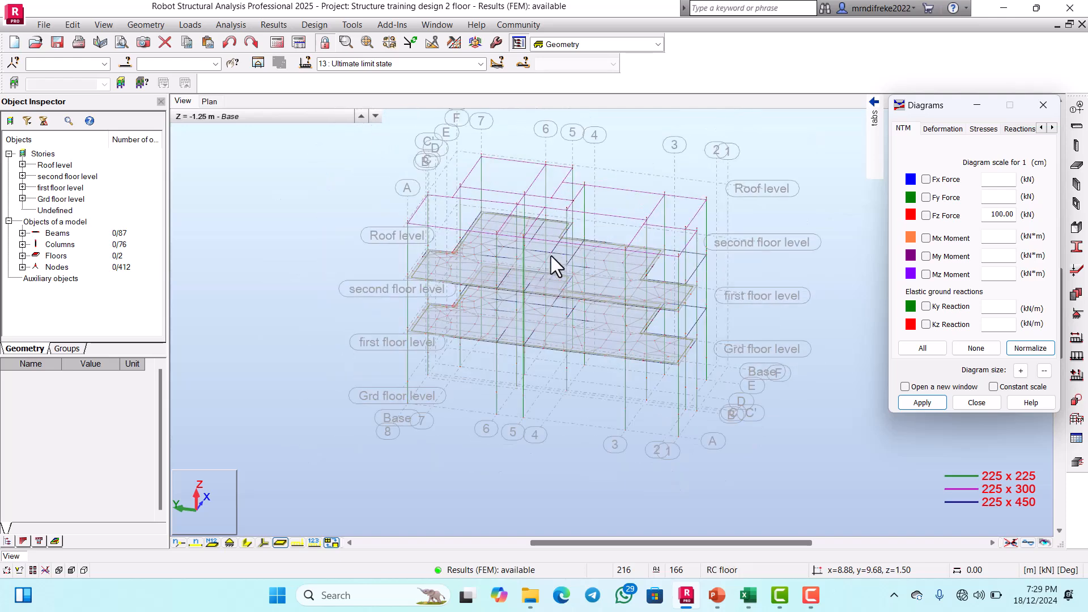
pyautogui.scroll(-2, 554, 280)
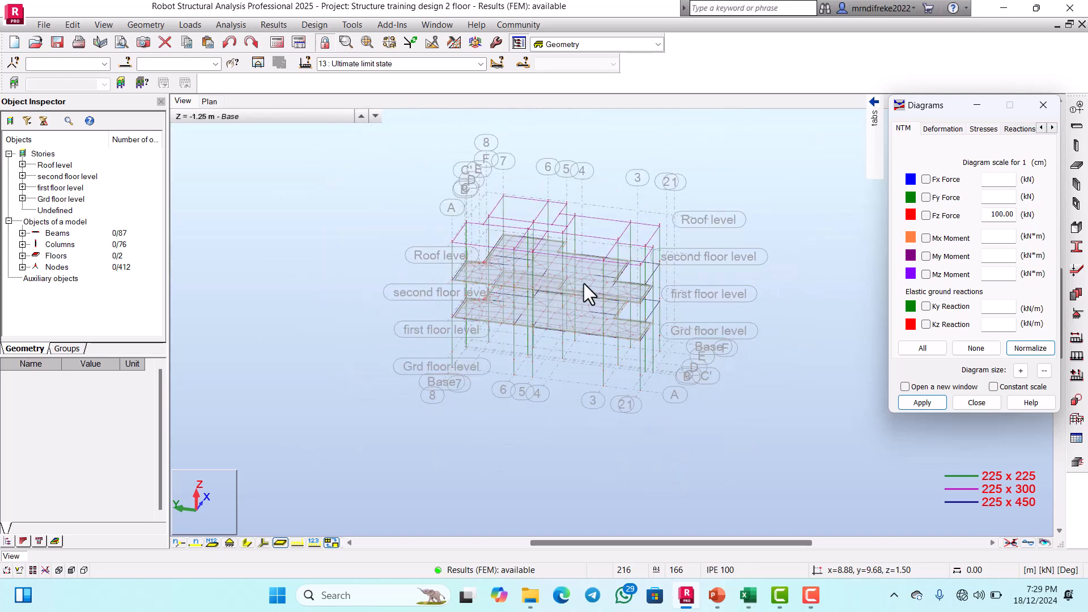
pyautogui.scroll(2, 584, 287)
pyautogui.scroll(-2, 555, 266)
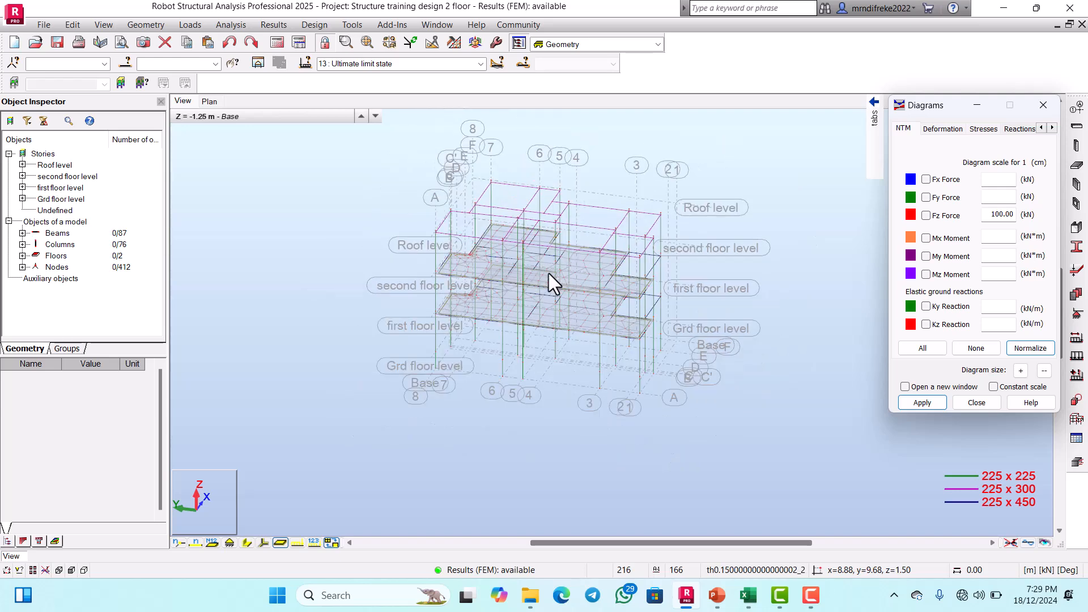
pyautogui.scroll(4, 545, 270)
pyautogui.scroll(-3, 542, 267)
pyautogui.scroll(3, 541, 258)
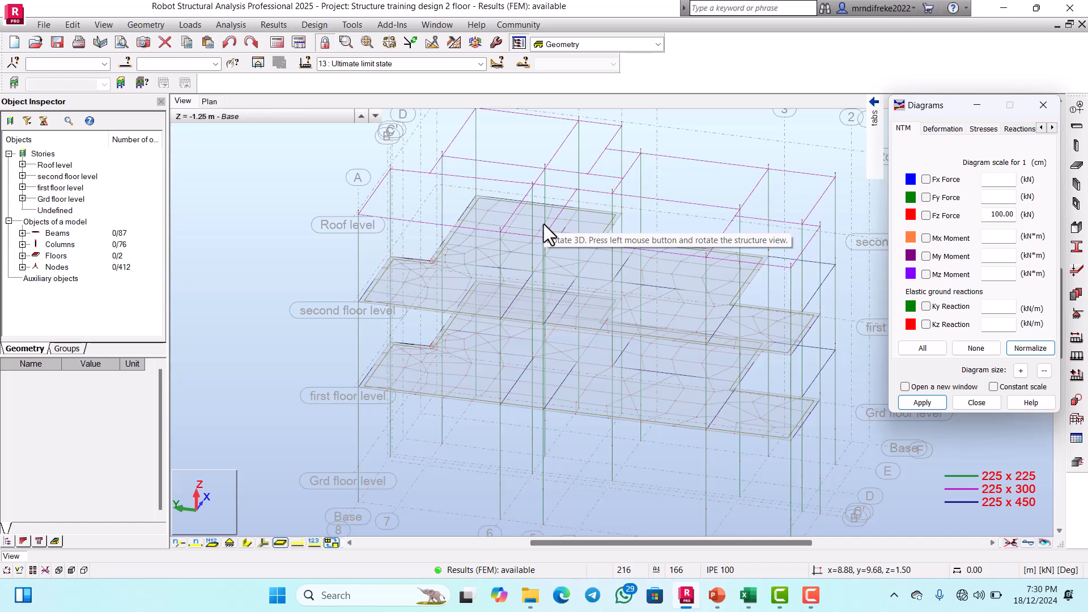
pyautogui.scroll(-4, 544, 224)
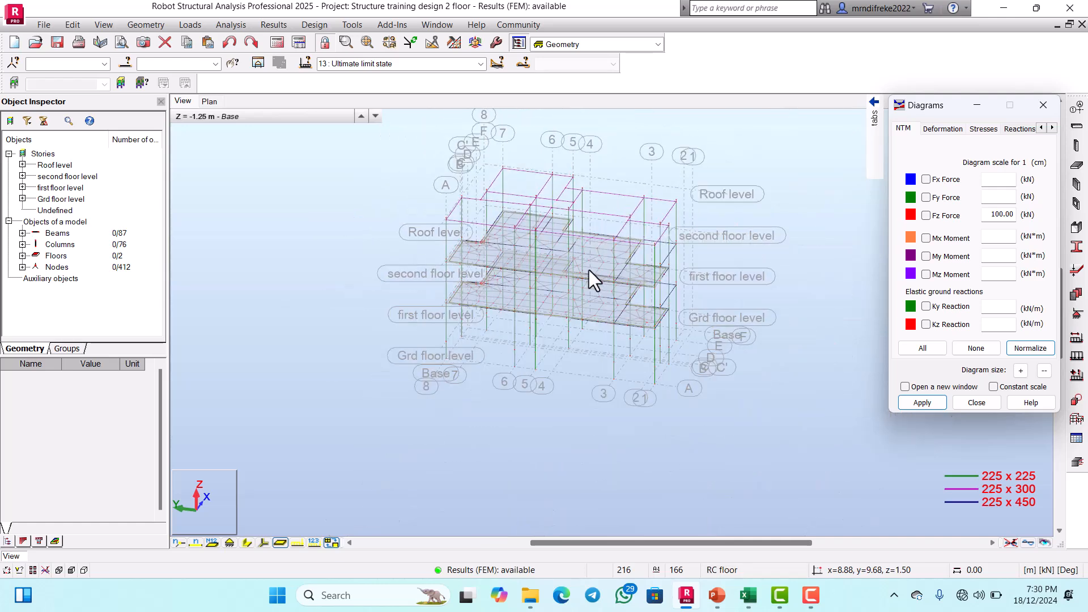
pyautogui.scroll(4, 592, 268)
pyautogui.scroll(-2, 550, 251)
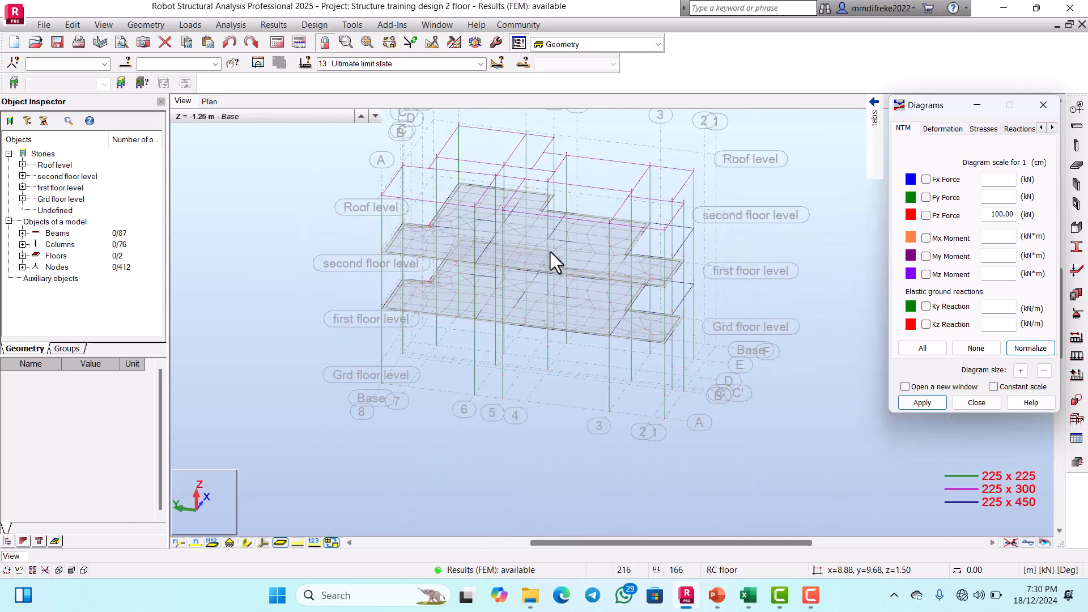
# Step: Switch to the PowerPoint presentation of analysis and design steps and show slide 10 on setting for design of RC member
pyautogui.click(716, 595)
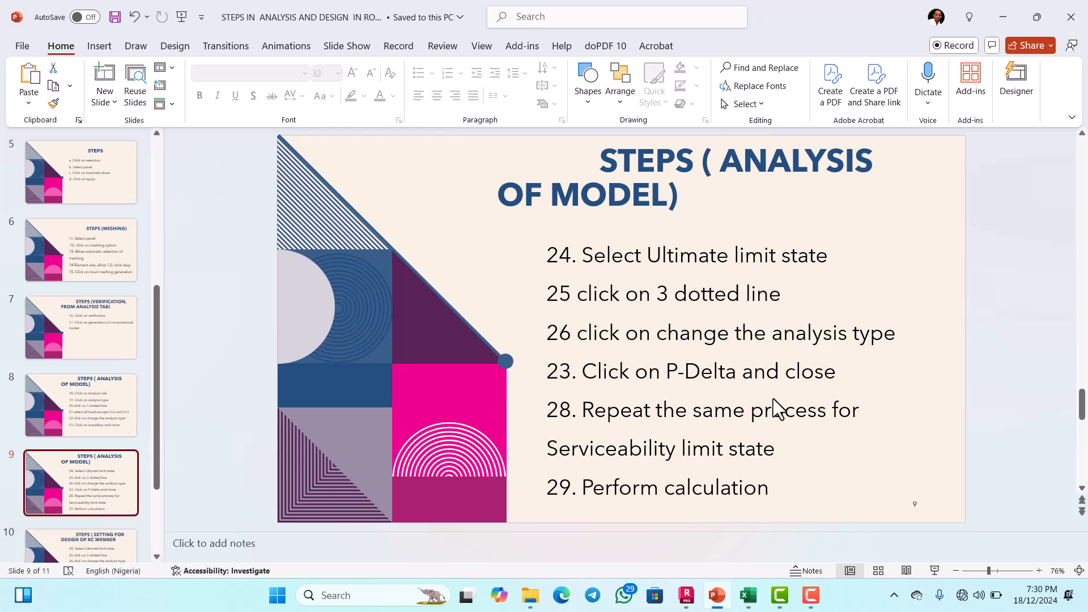
pyautogui.click(107, 544)
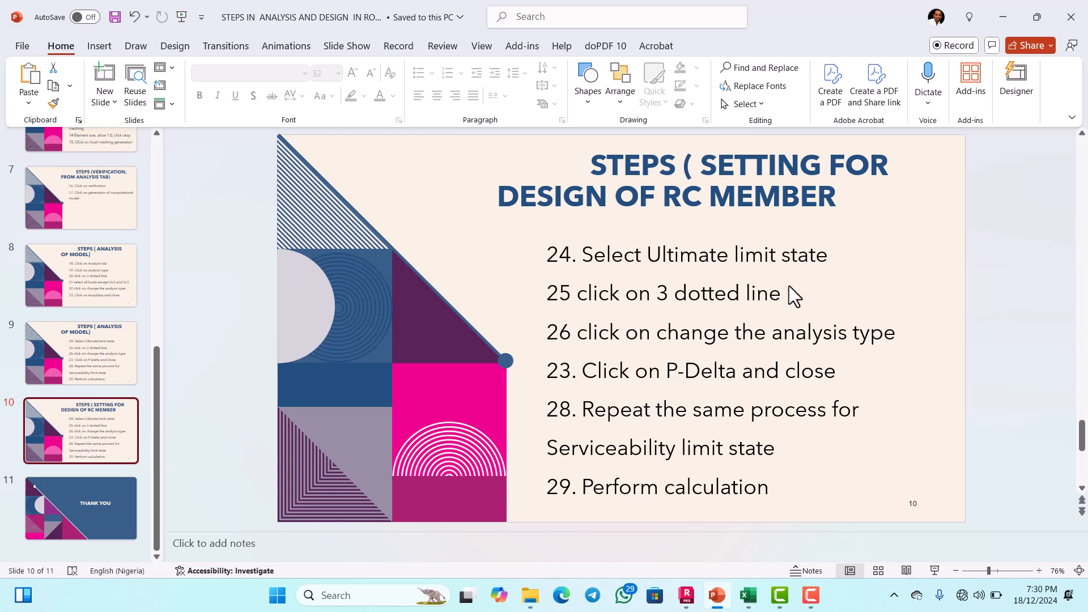